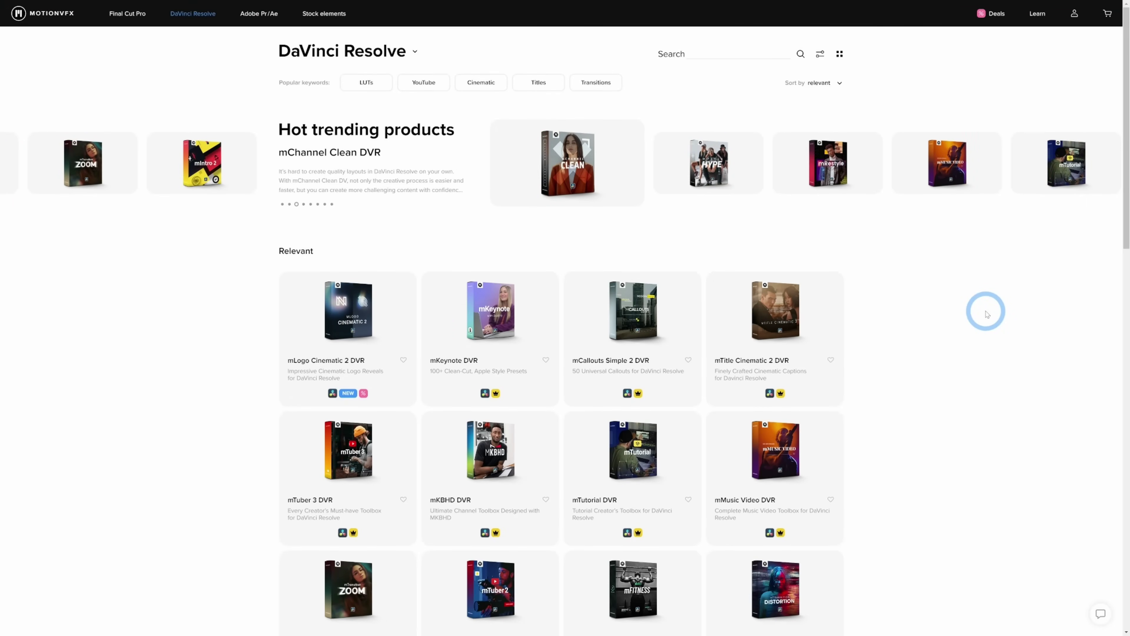
- Scroll down the MotionVFX product grid to reach the mDocumentary product
{"action": "scroll", "coordinate": [935, 305], "scroll_direction": "down", "scroll_amount": 3}
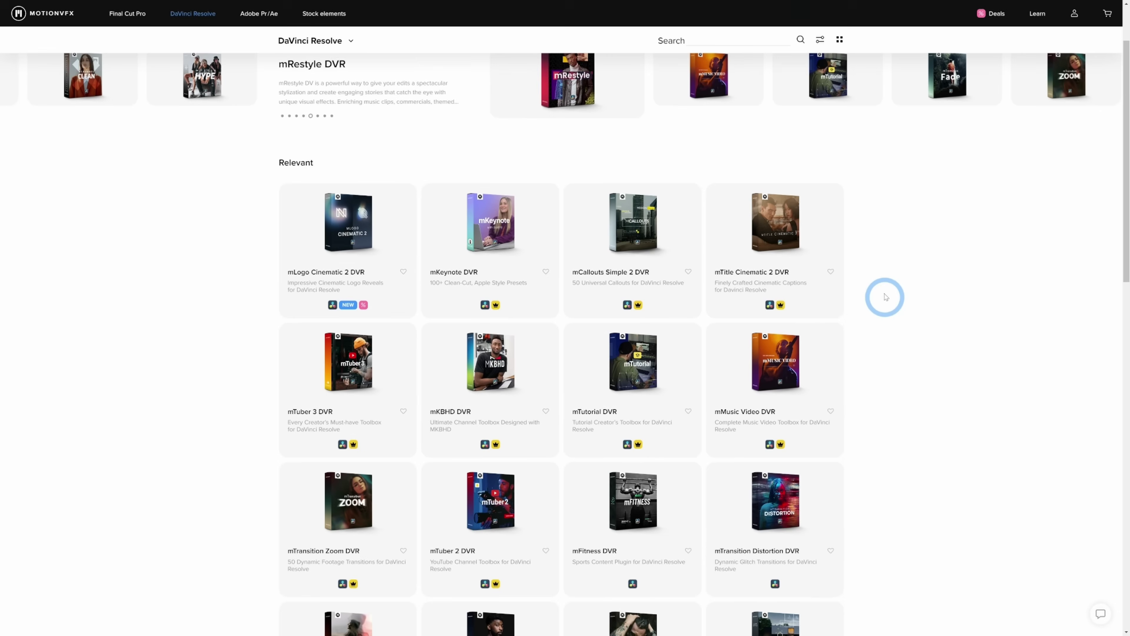
{"action": "scroll", "coordinate": [887, 300], "scroll_direction": "down", "scroll_amount": 5}
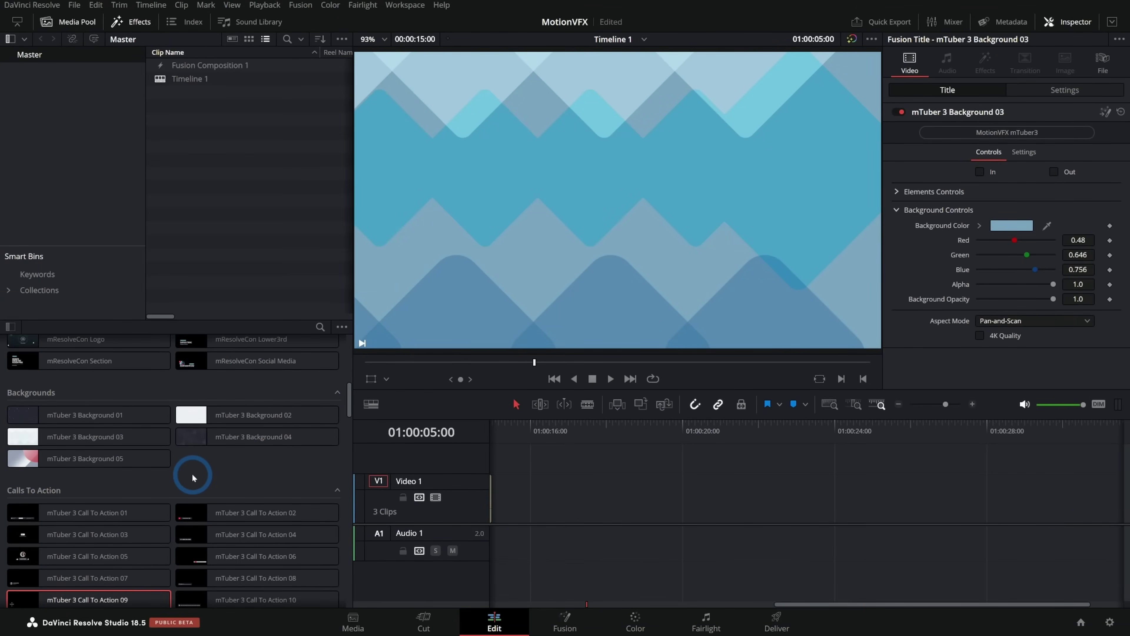
- Place mTuber 3 Background 03 on Video 1 and preview its animation
{"action": "left_click", "coordinate": [89, 436]}
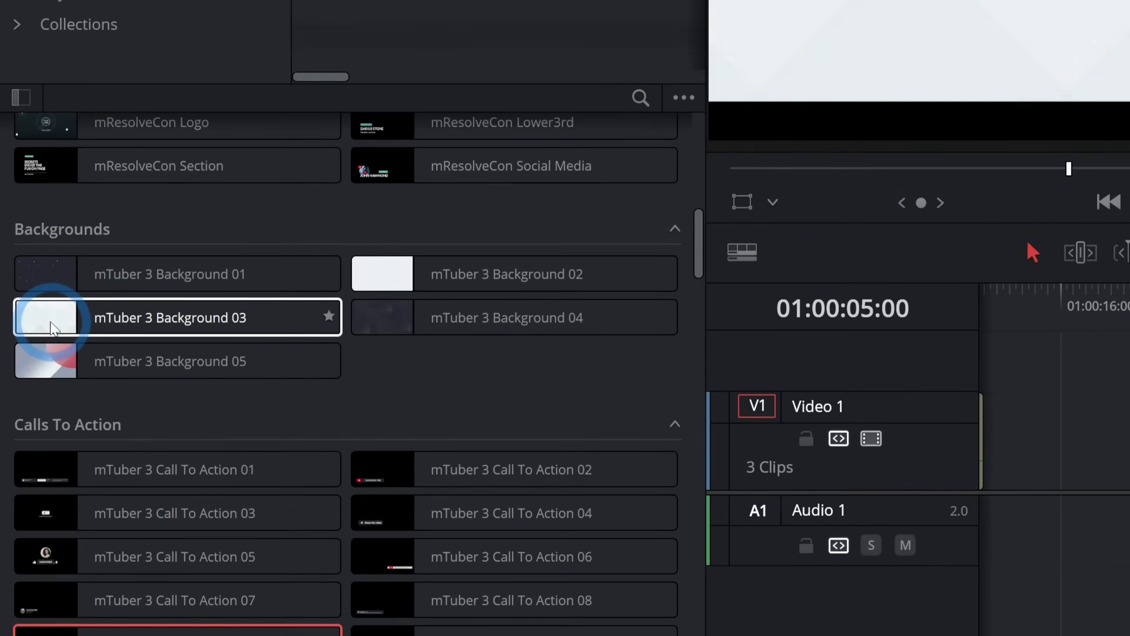
{"action": "left_click_drag", "start_coordinate": [89, 436], "coordinate": [578, 513]}
{"action": "left_click_drag", "start_coordinate": [610, 382], "coordinate": [788, 386]}
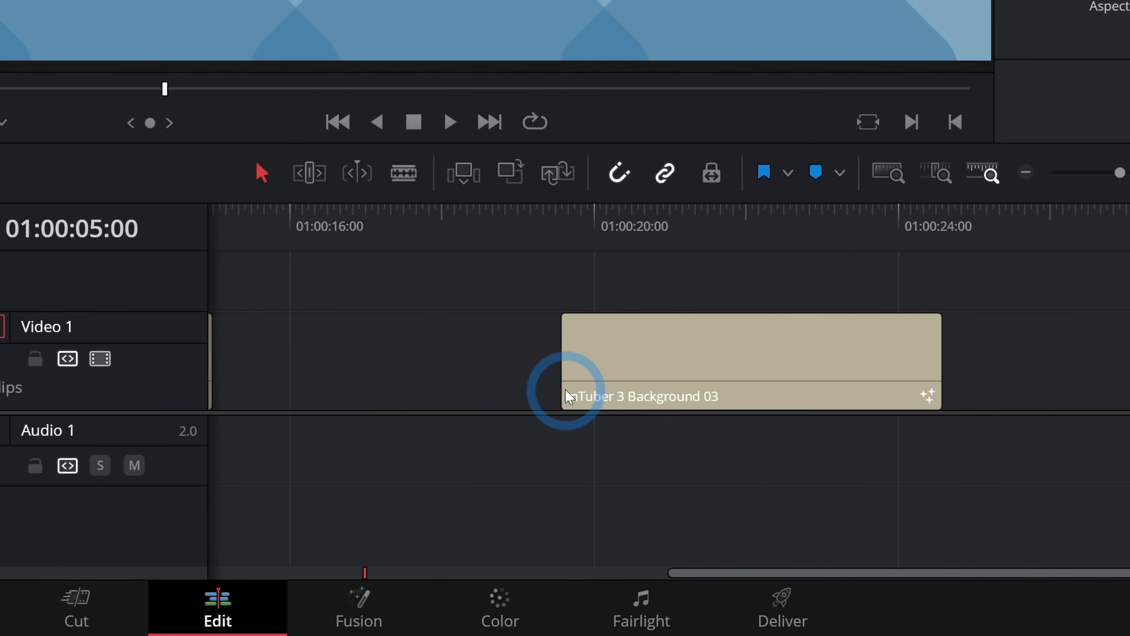
{"action": "left_click", "coordinate": [841, 232]}
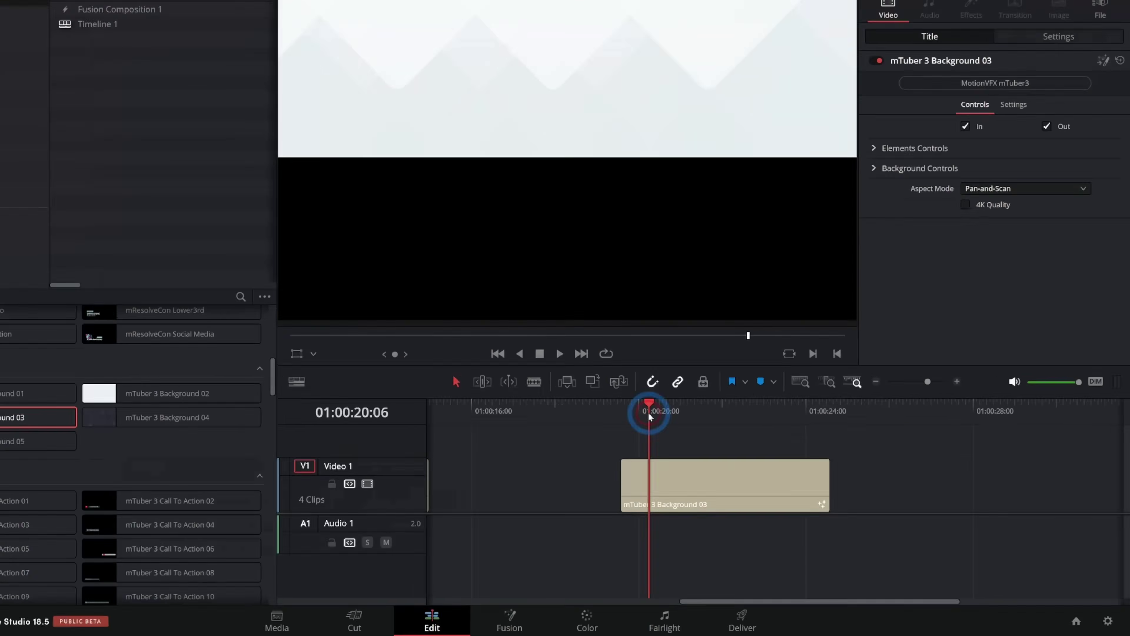
{"action": "key", "text": "space"}
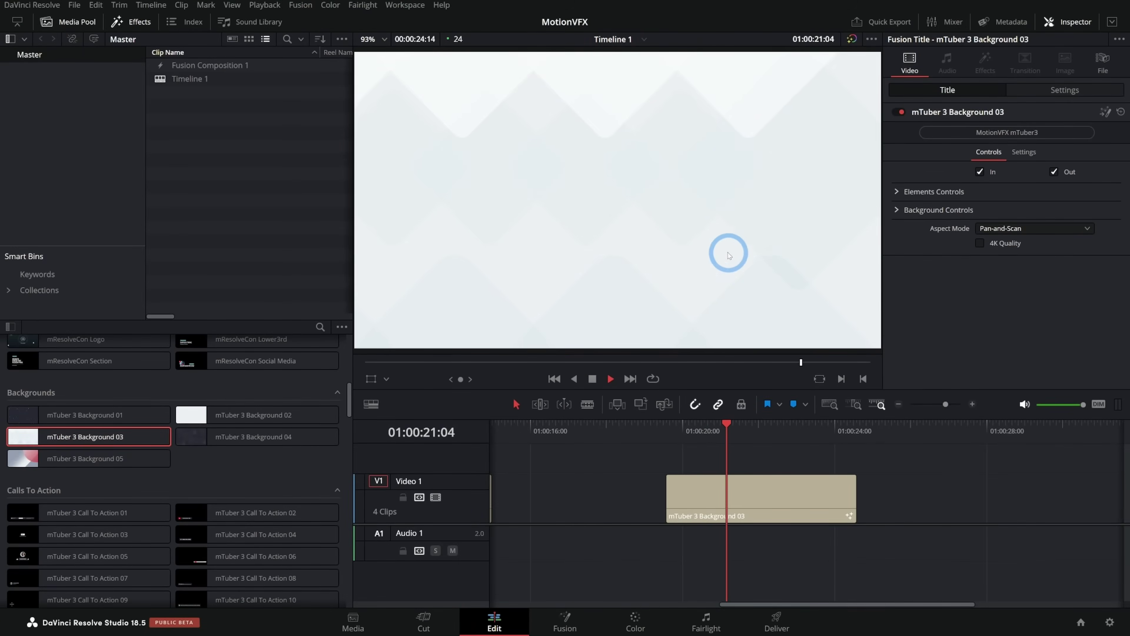
{"action": "key", "text": "space"}
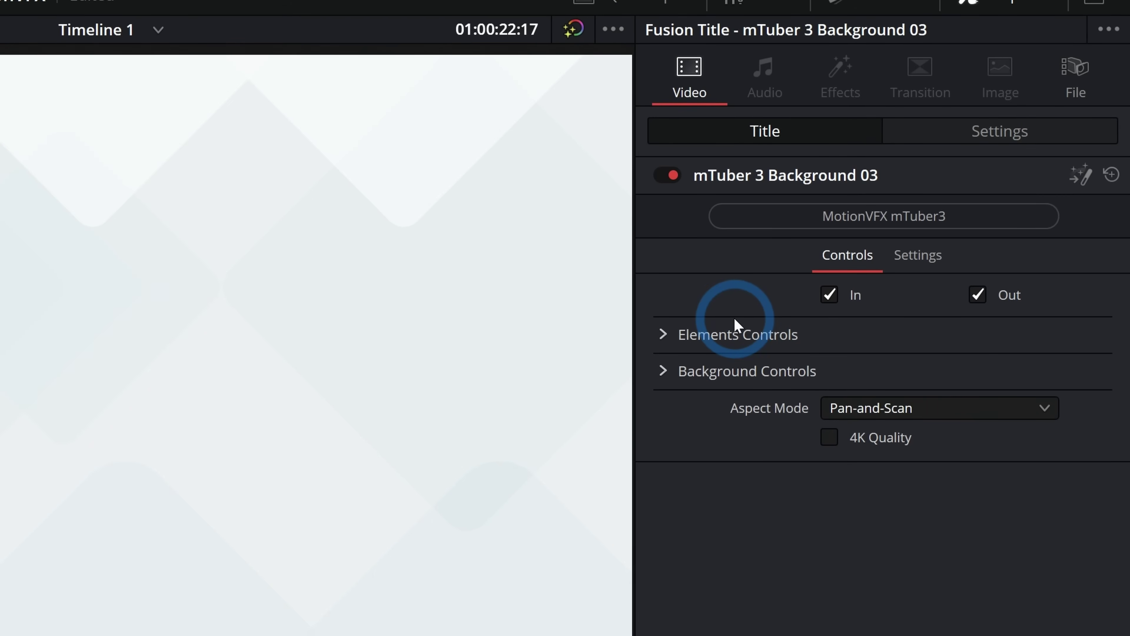
{"action": "left_click", "coordinate": [736, 320]}
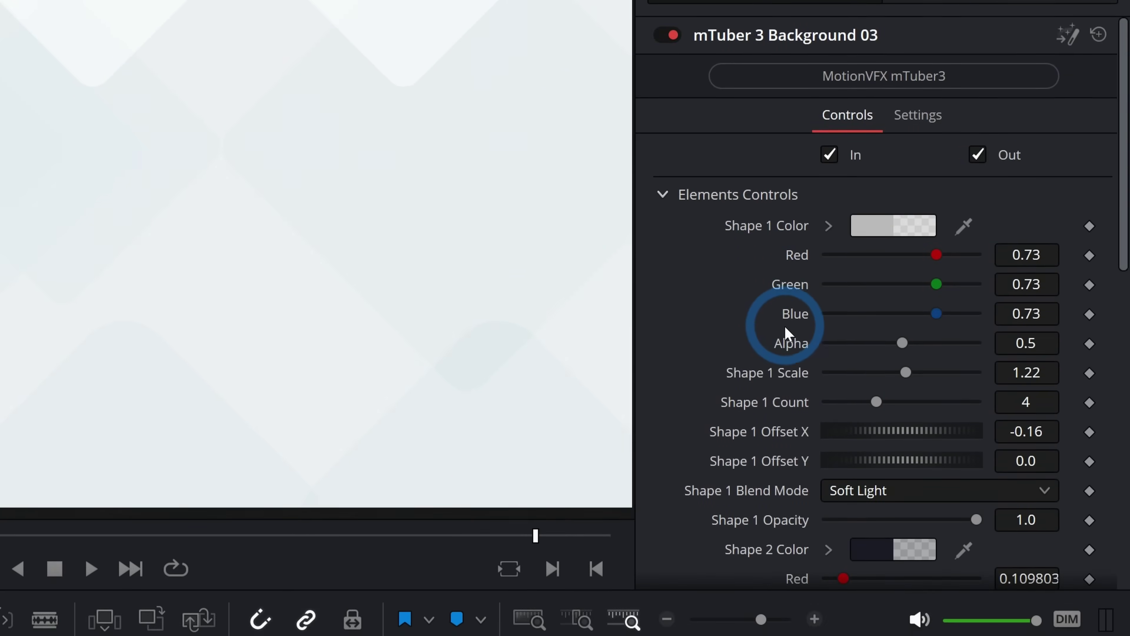
{"action": "left_click", "coordinate": [798, 436]}
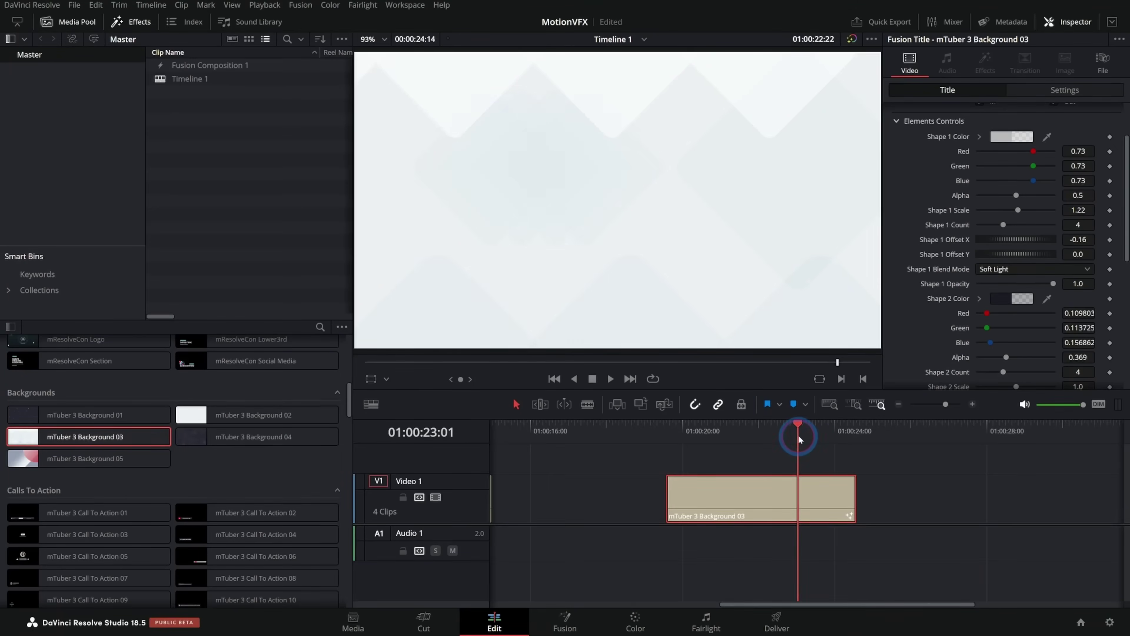
{"action": "mouse_move", "coordinate": [798, 439]}
{"action": "left_mouse_down"}
{"action": "mouse_move", "coordinate": [807, 439]}
{"action": "mouse_move", "coordinate": [783, 442]}
{"action": "left_mouse_up"}
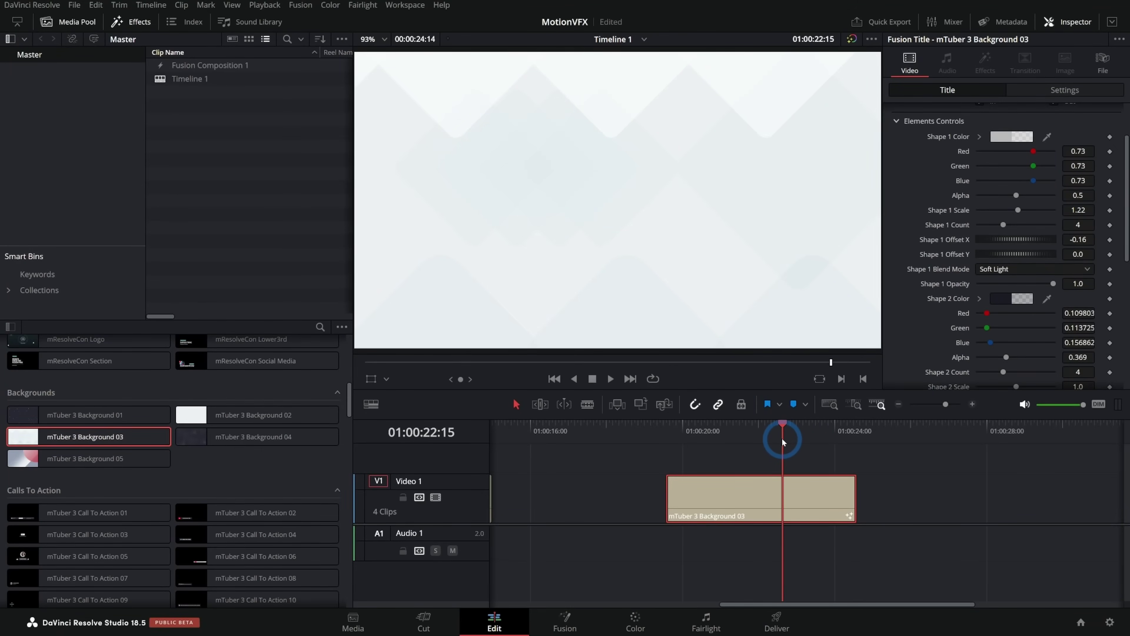
- Replace it with Background 04 at dot size 0.016, preview it, and add Call To Action 02
{"action": "left_click_drag", "start_coordinate": [254, 437], "coordinate": [667, 499]}
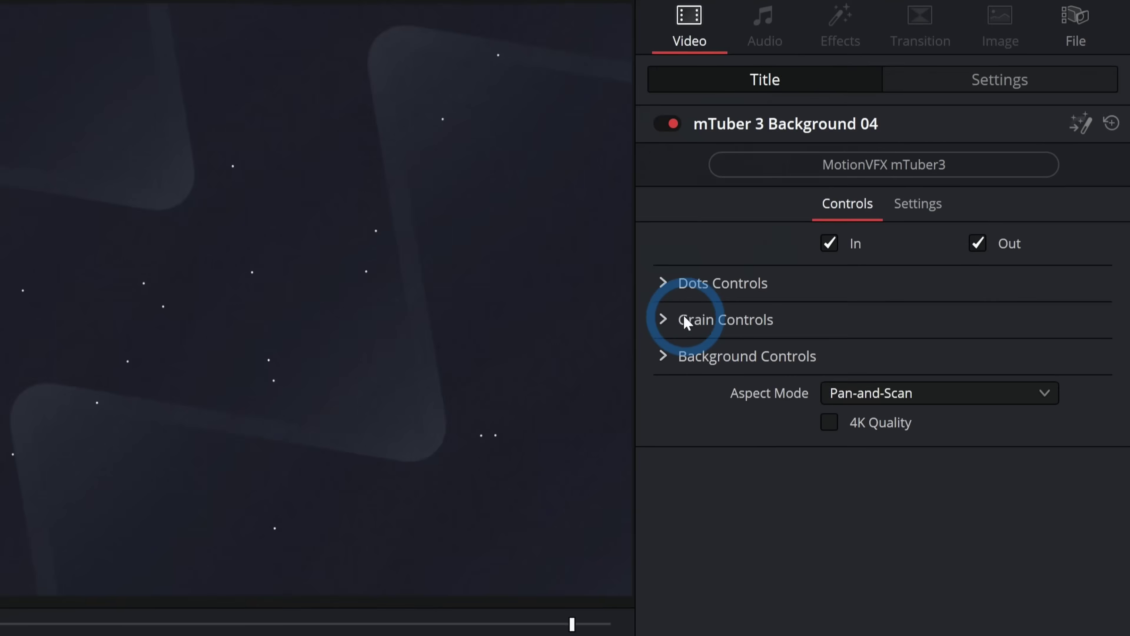
{"action": "left_click", "coordinate": [663, 284]}
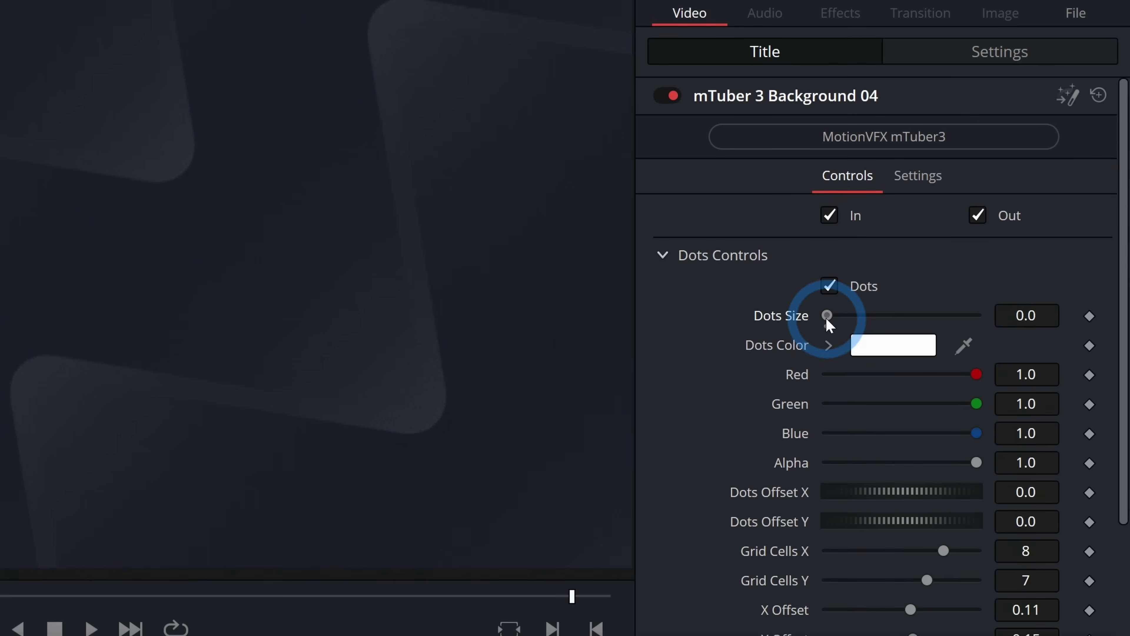
{"action": "left_click_drag", "start_coordinate": [826, 315], "coordinate": [828, 317]}
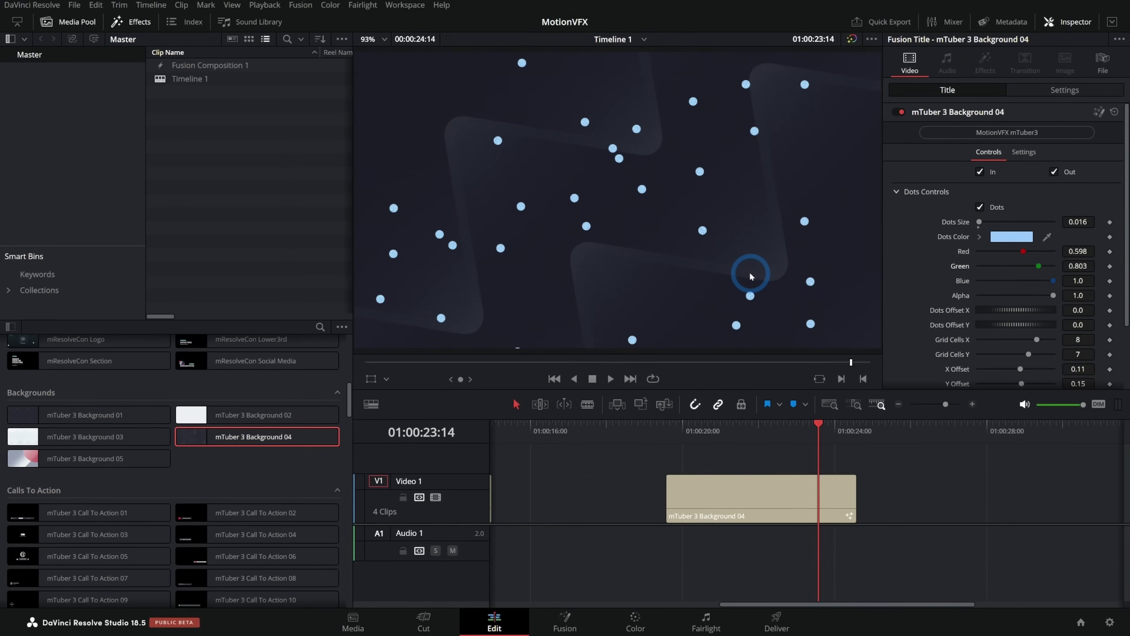
{"action": "left_click", "coordinate": [695, 434]}
{"action": "key", "text": "space"}
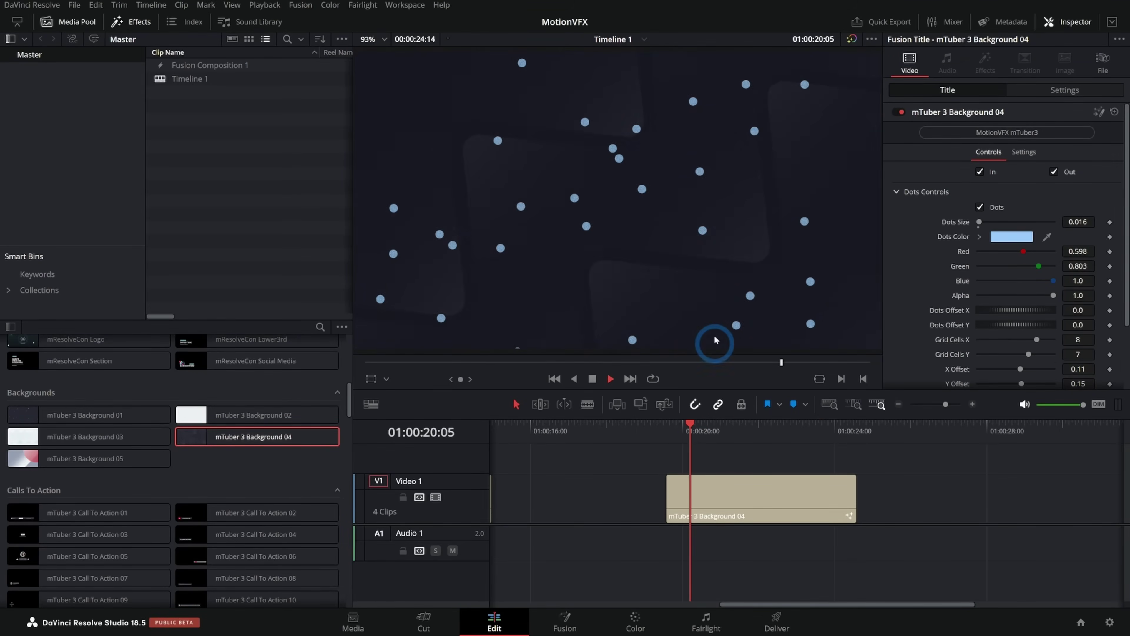
{"action": "key", "text": "space"}
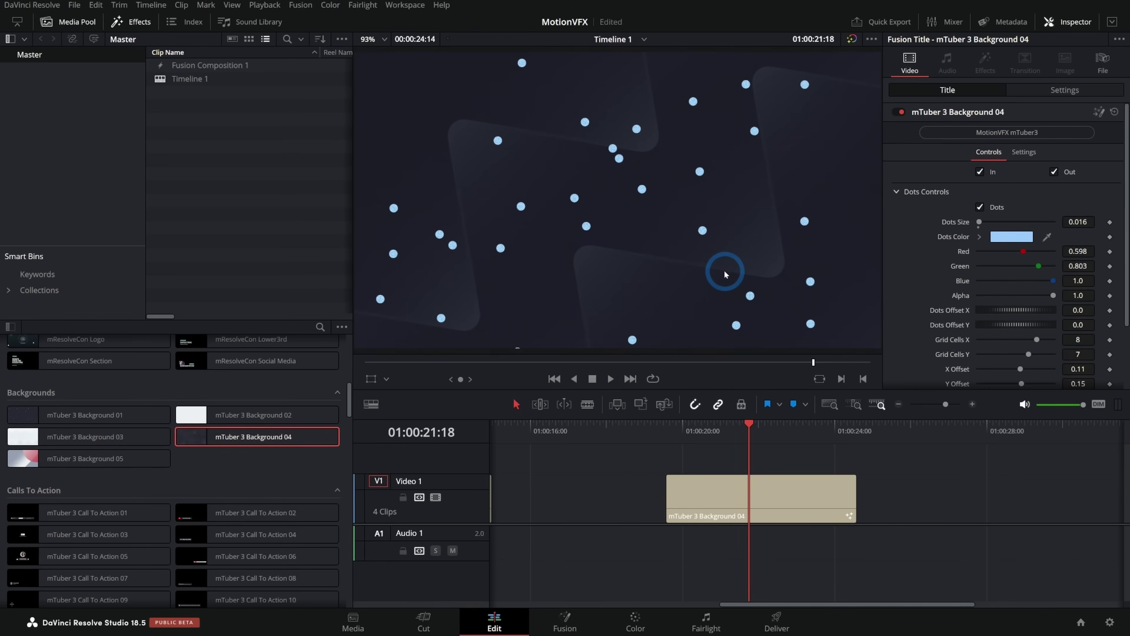
{"action": "left_click", "coordinate": [676, 431]}
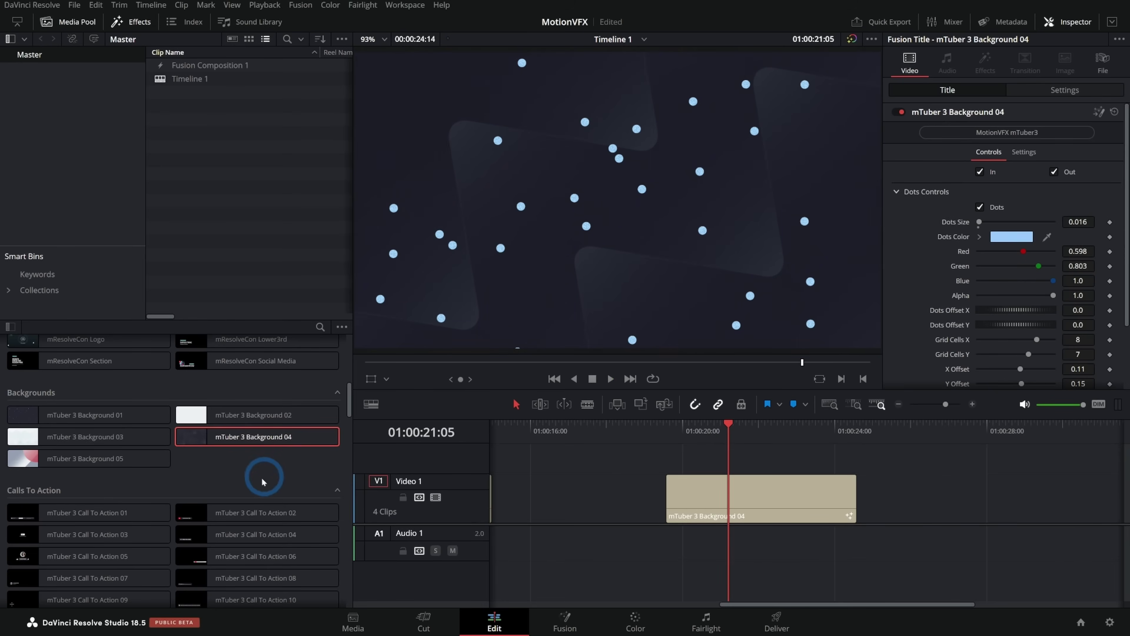
{"action": "left_click_drag", "start_coordinate": [192, 512], "coordinate": [554, 507]}
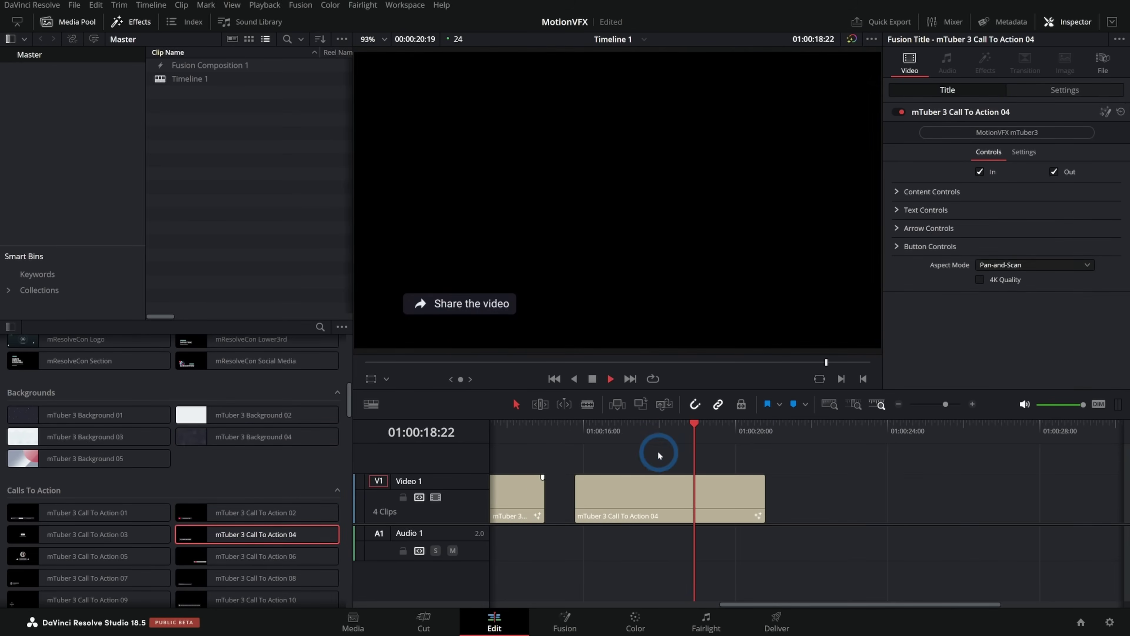
- Review the titles at 01:00:17 and 01:00:26:14, then deselect the clip
{"action": "left_click", "coordinate": [626, 442]}
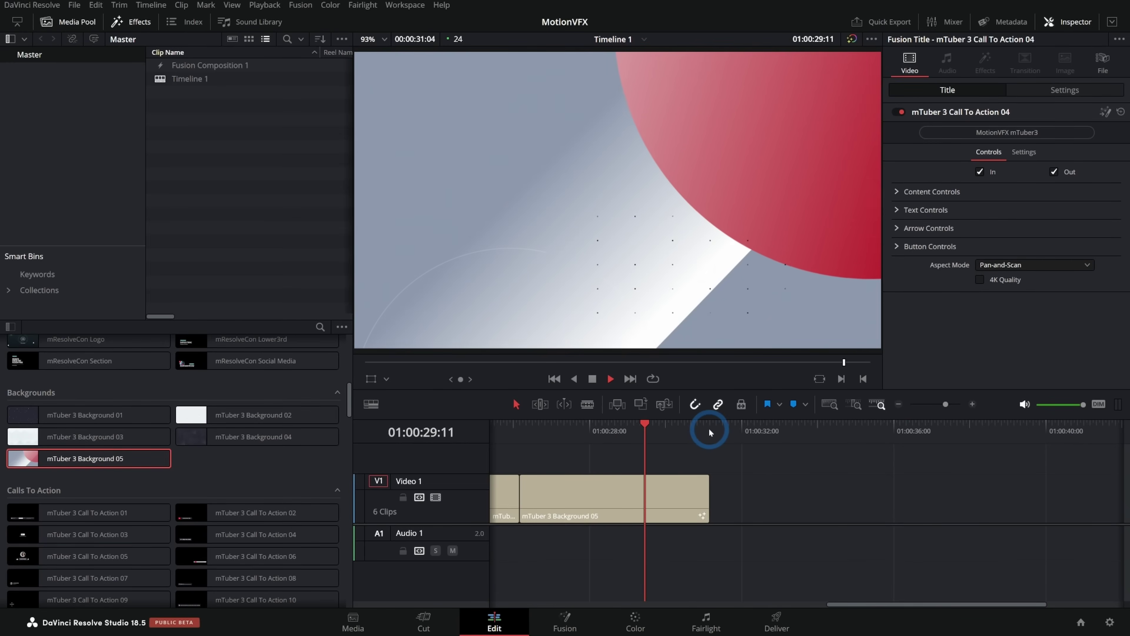
{"action": "left_click", "coordinate": [536, 427]}
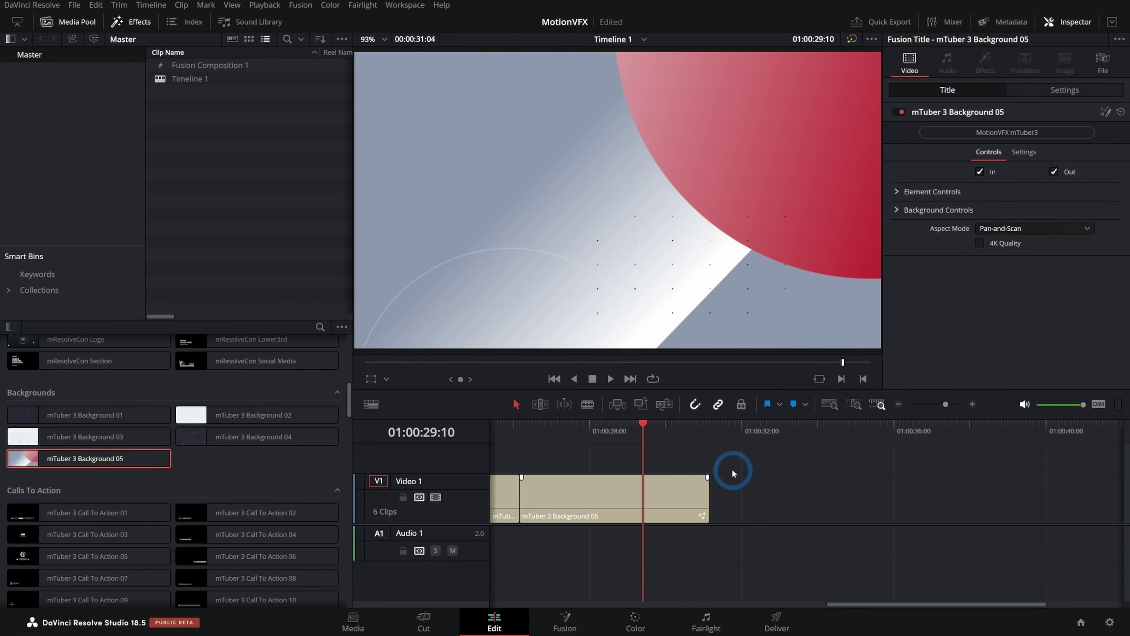
{"action": "left_click", "coordinate": [824, 484]}
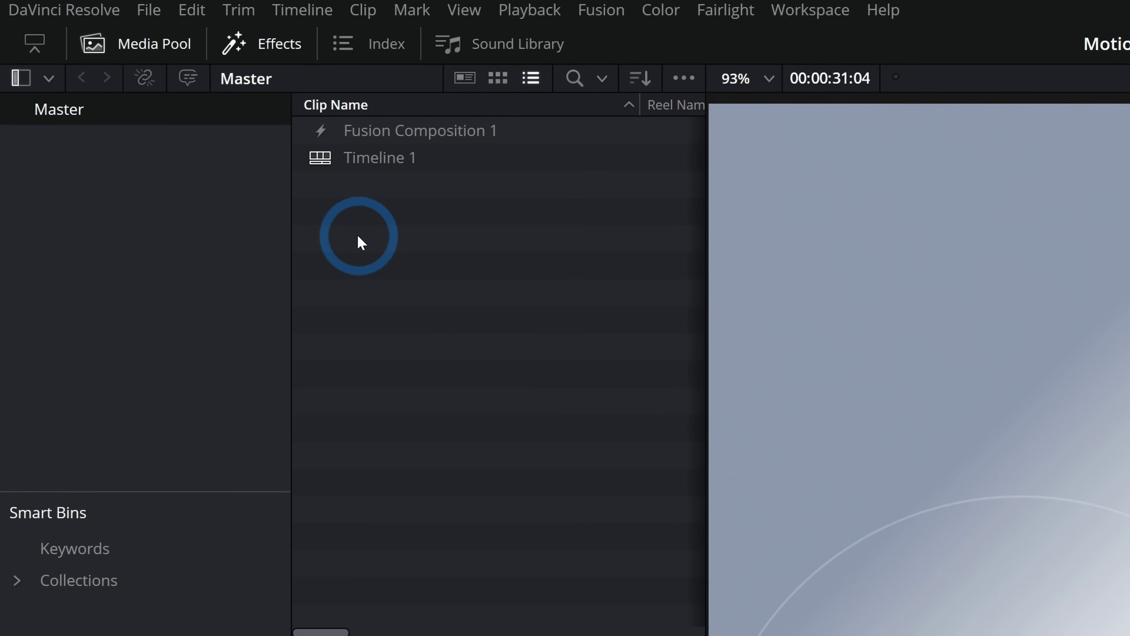
- Create a new Fusion composition named BG in the Media Pool and open it in Fusion
{"action": "right_click", "coordinate": [360, 242]}
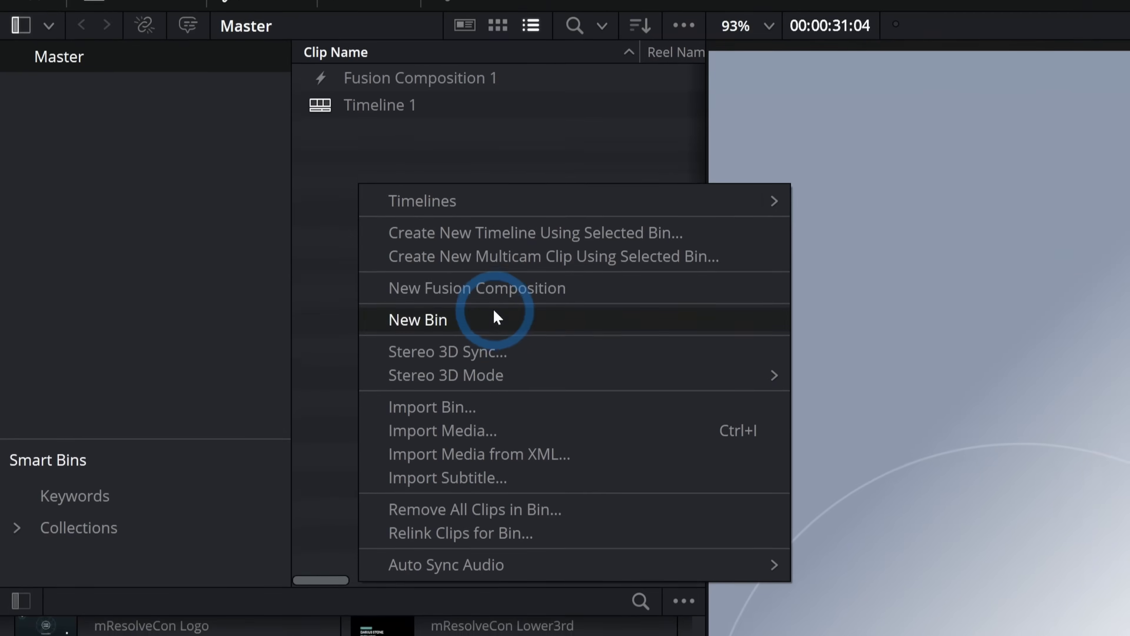
{"action": "left_click", "coordinate": [591, 345]}
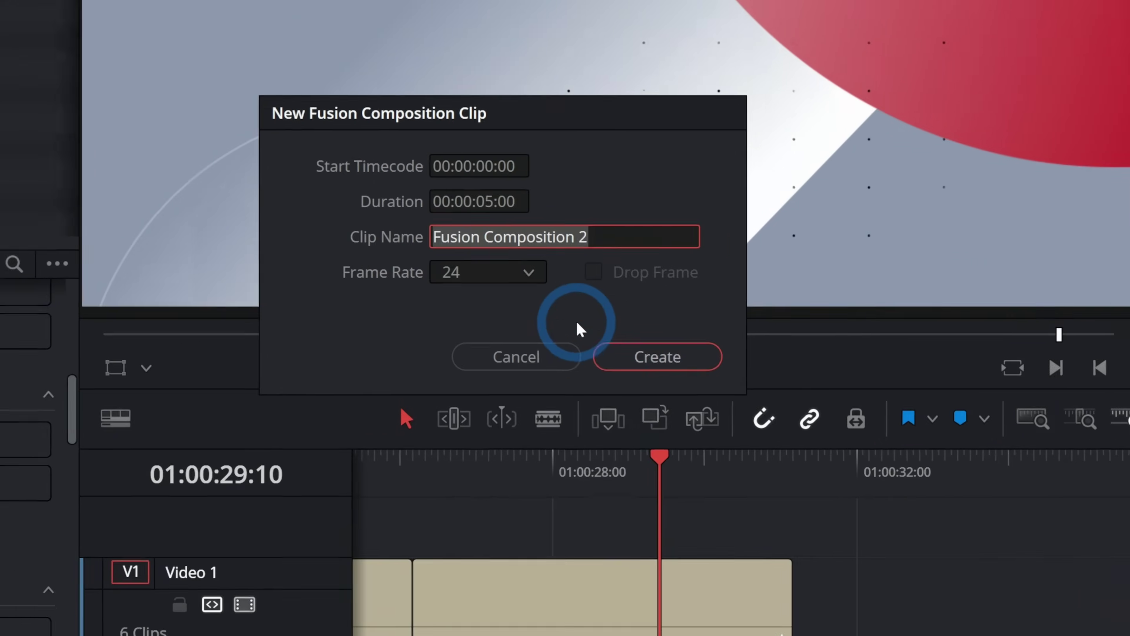
{"action": "type", "text": "BG"}
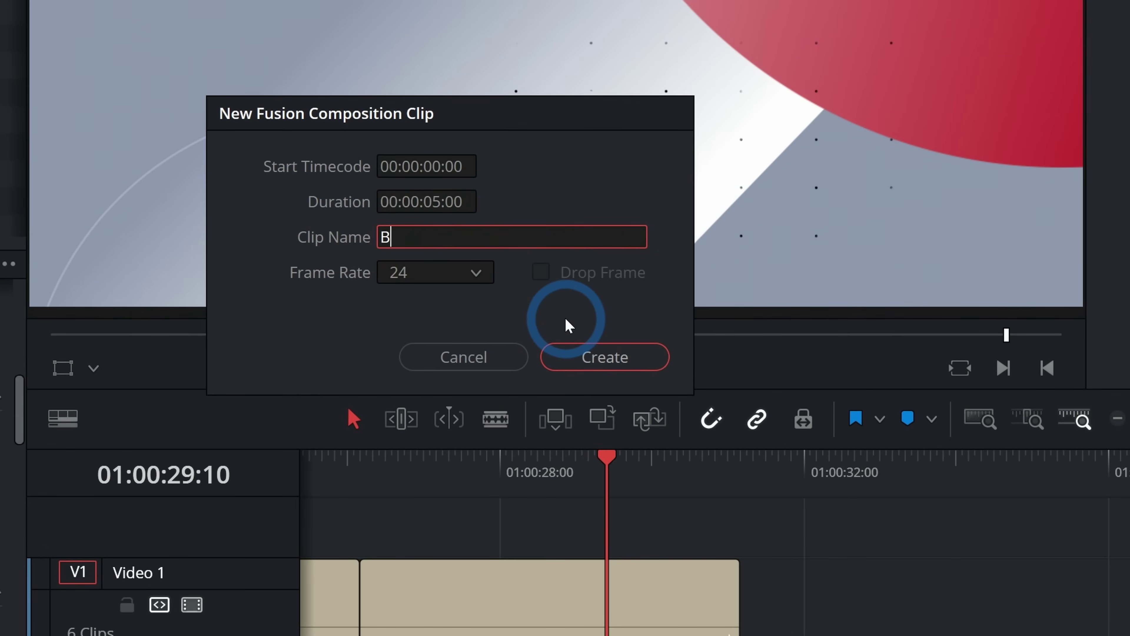
{"action": "key", "text": "Return"}
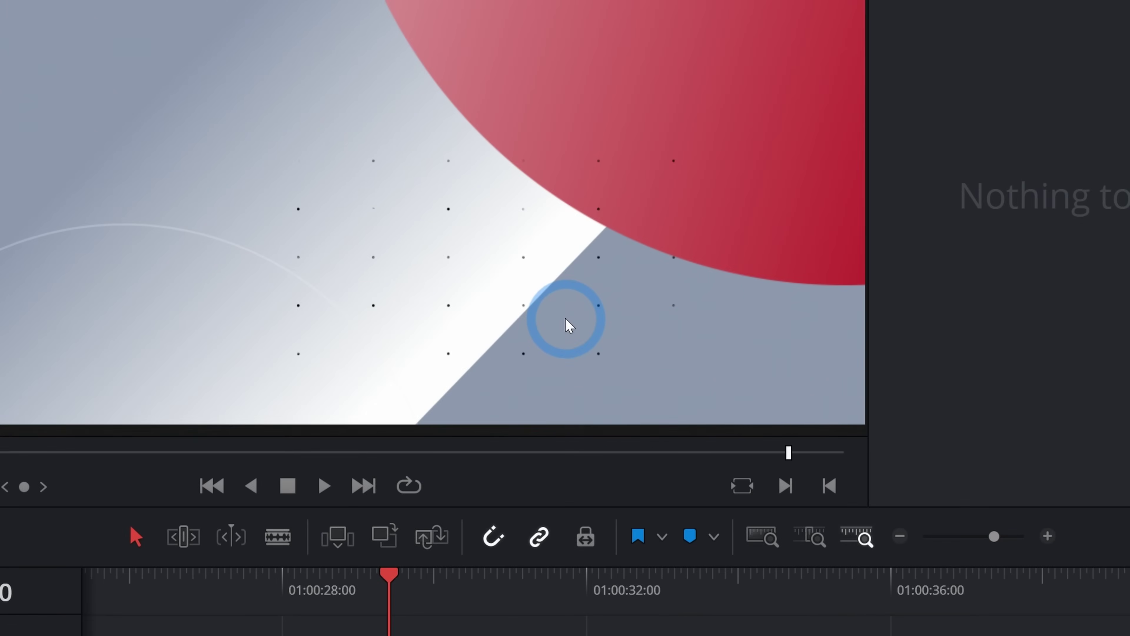
{"action": "double_click", "coordinate": [322, 126]}
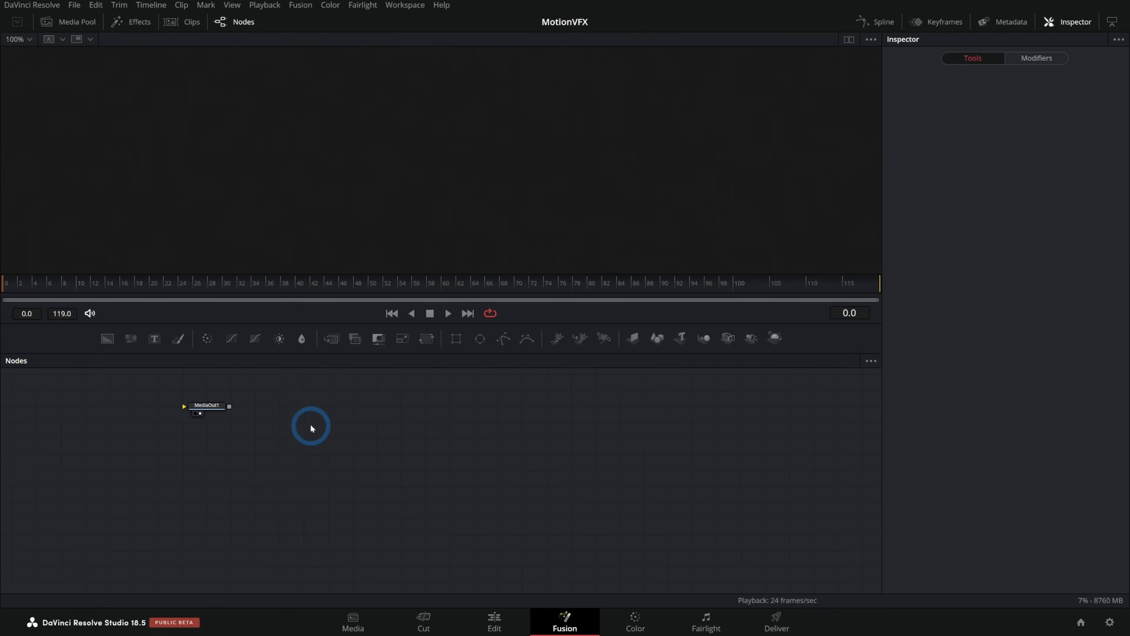
- Add a Background node and connect Background1 into MediaOut1
{"action": "scroll", "coordinate": [357, 463], "scroll_direction": "up", "scroll_amount": 3}
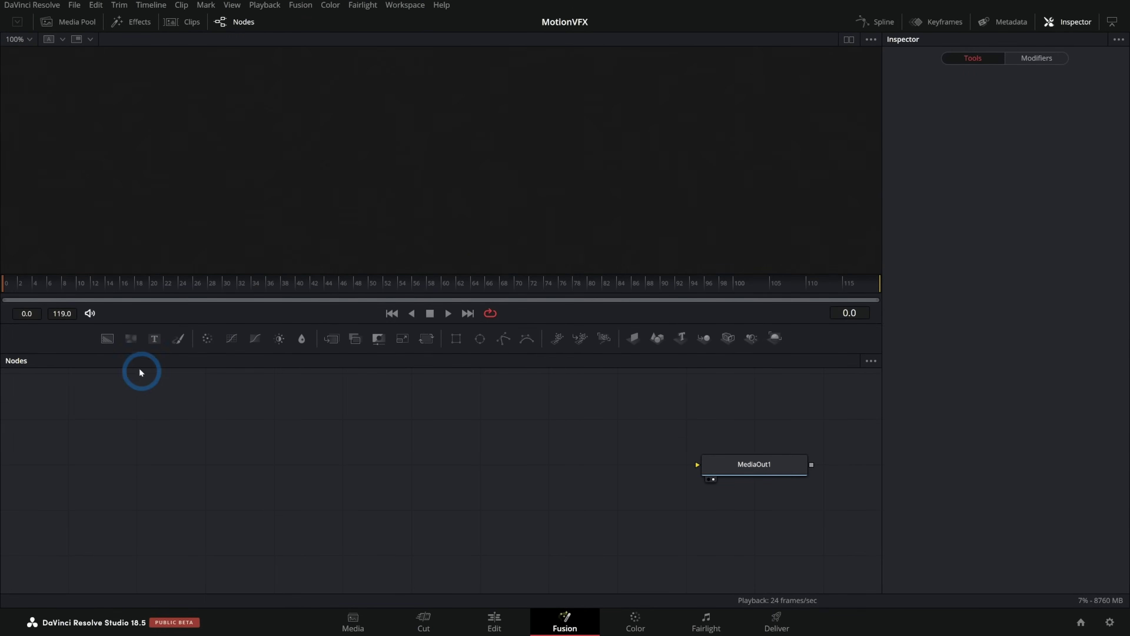
{"action": "left_click_drag", "start_coordinate": [107, 339], "coordinate": [199, 405]}
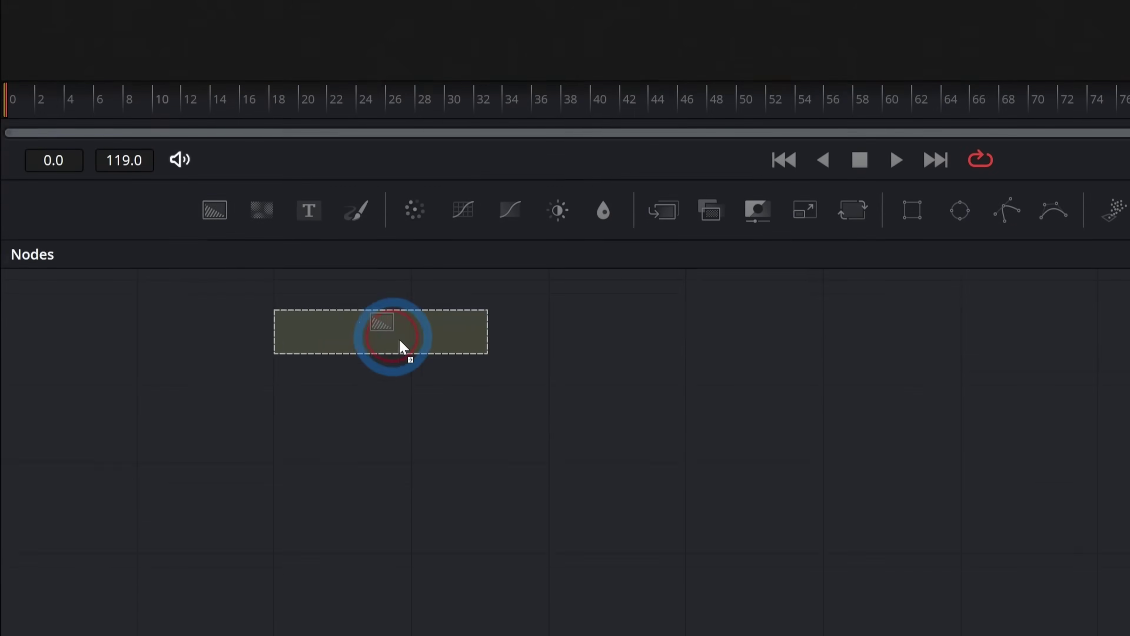
{"action": "left_click_drag", "start_coordinate": [402, 346], "coordinate": [739, 516]}
{"action": "left_click_drag", "start_coordinate": [830, 501], "coordinate": [919, 418]}
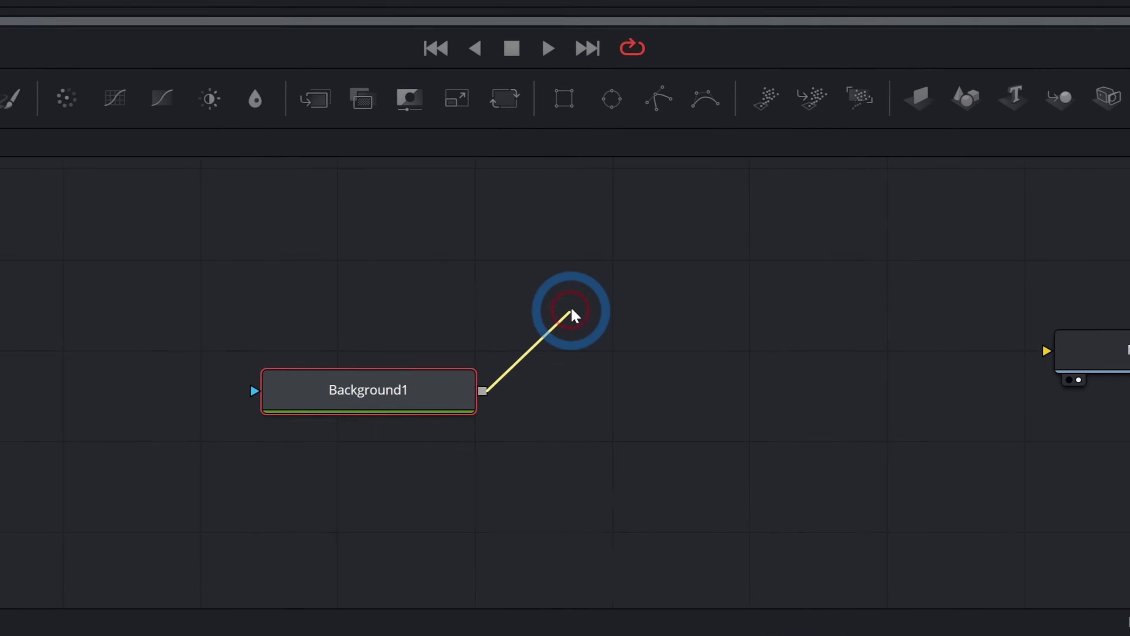
{"action": "left_click_drag", "start_coordinate": [572, 313], "coordinate": [1126, 370]}
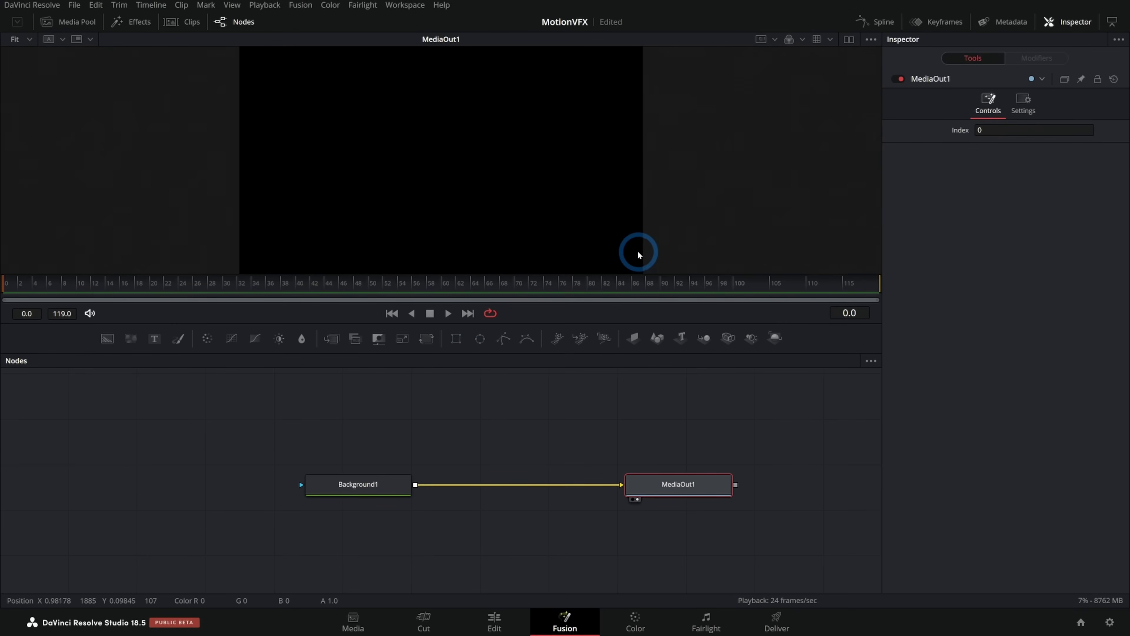
- Set Background1's colour to deep purple (R 0.48, G 0.181, B 0.378)
{"action": "left_click", "coordinate": [408, 489]}
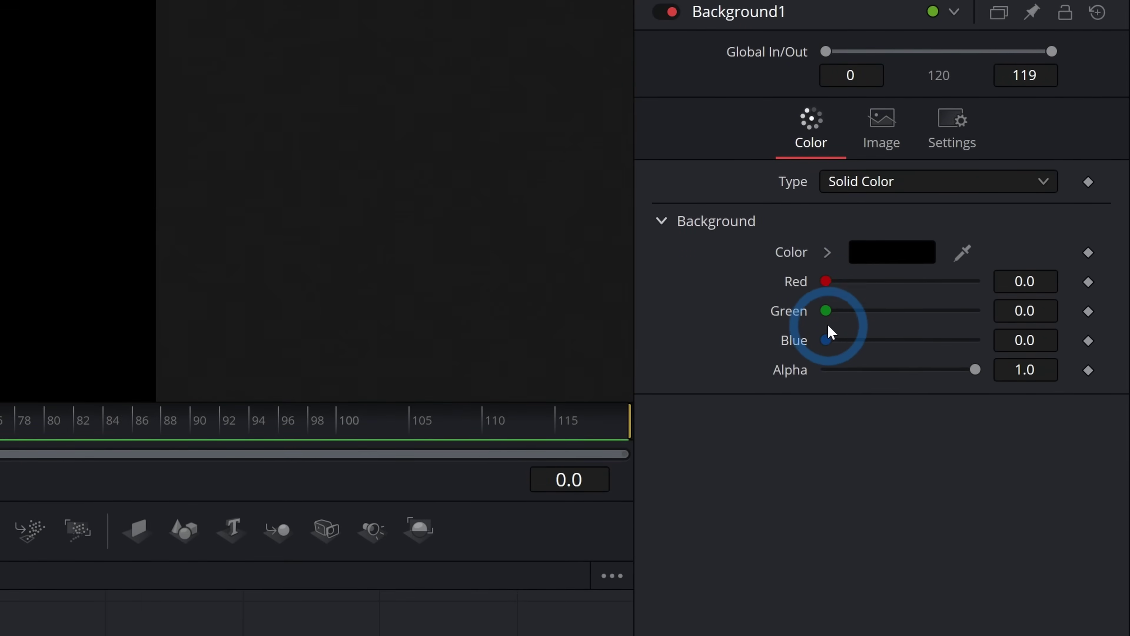
{"action": "left_click_drag", "start_coordinate": [827, 338], "coordinate": [883, 340]}
{"action": "left_click_drag", "start_coordinate": [828, 311], "coordinate": [852, 310]}
{"action": "left_click_drag", "start_coordinate": [827, 281], "coordinate": [868, 301]}
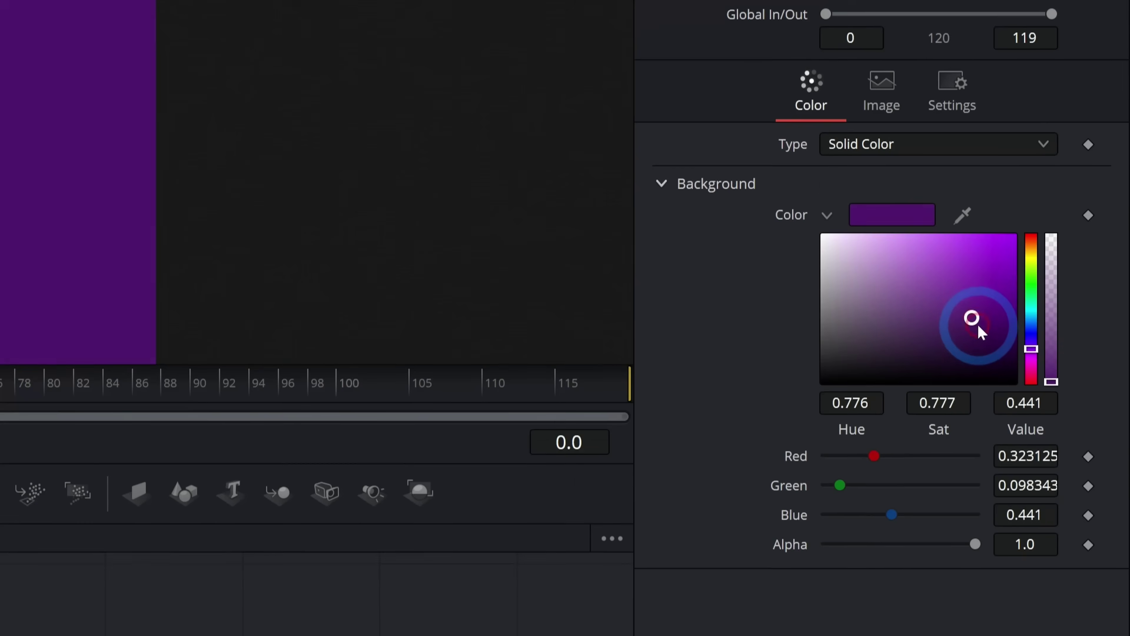
{"action": "left_click_drag", "start_coordinate": [977, 324], "coordinate": [976, 326]}
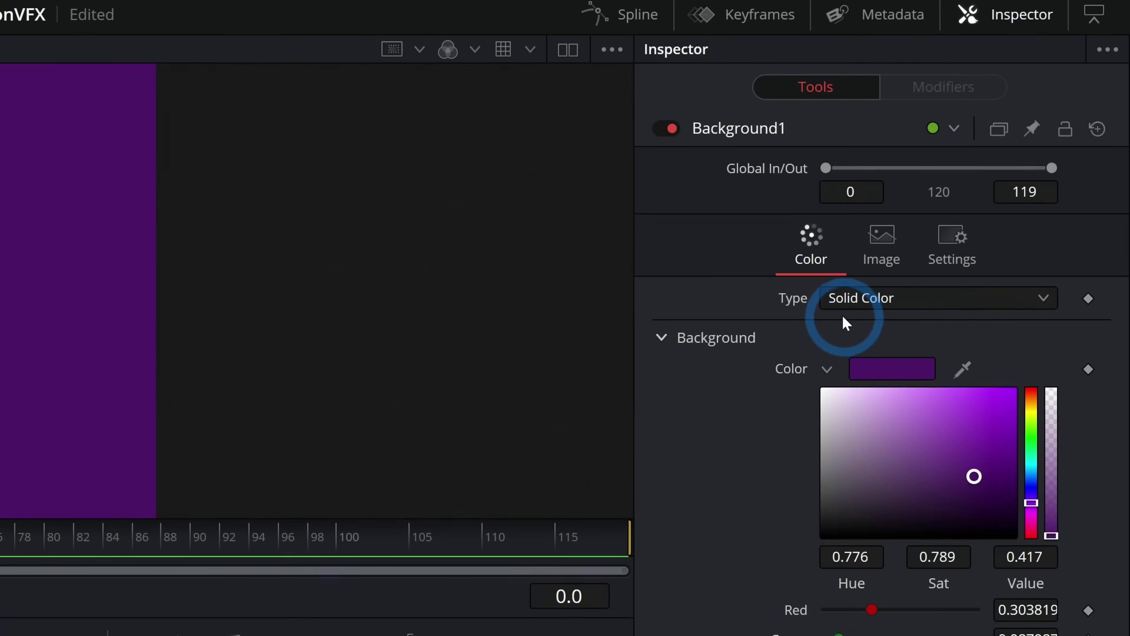
- Switch Background1 to Four Corner with magenta top-right and purple bottom corners, then enlarge the viewer
{"action": "left_click", "coordinate": [986, 165]}
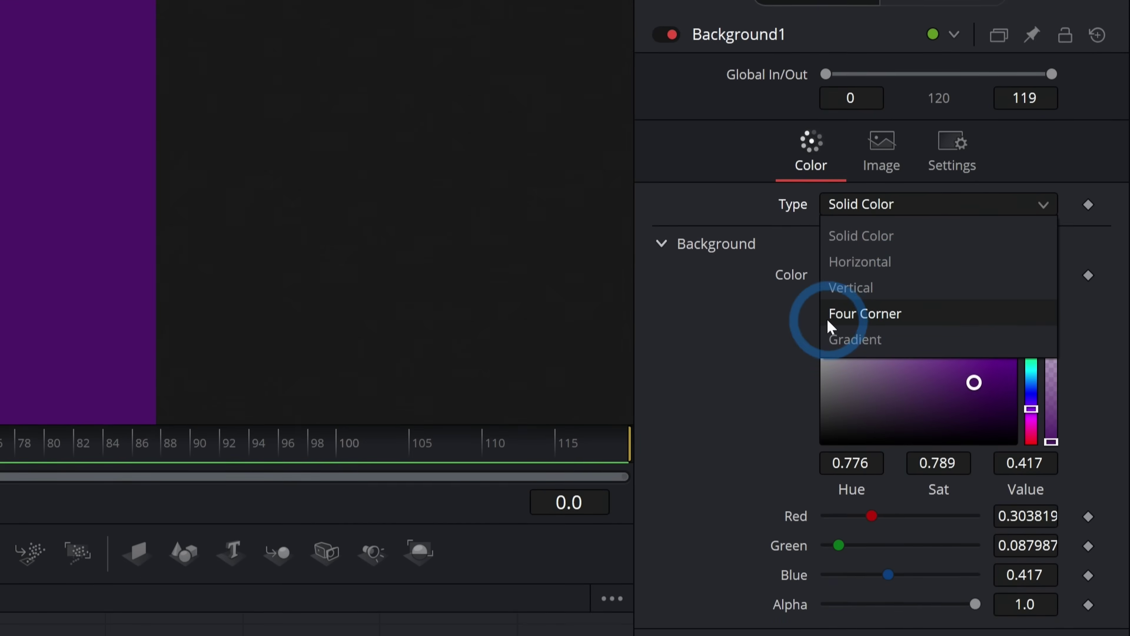
{"action": "left_click", "coordinate": [864, 350]}
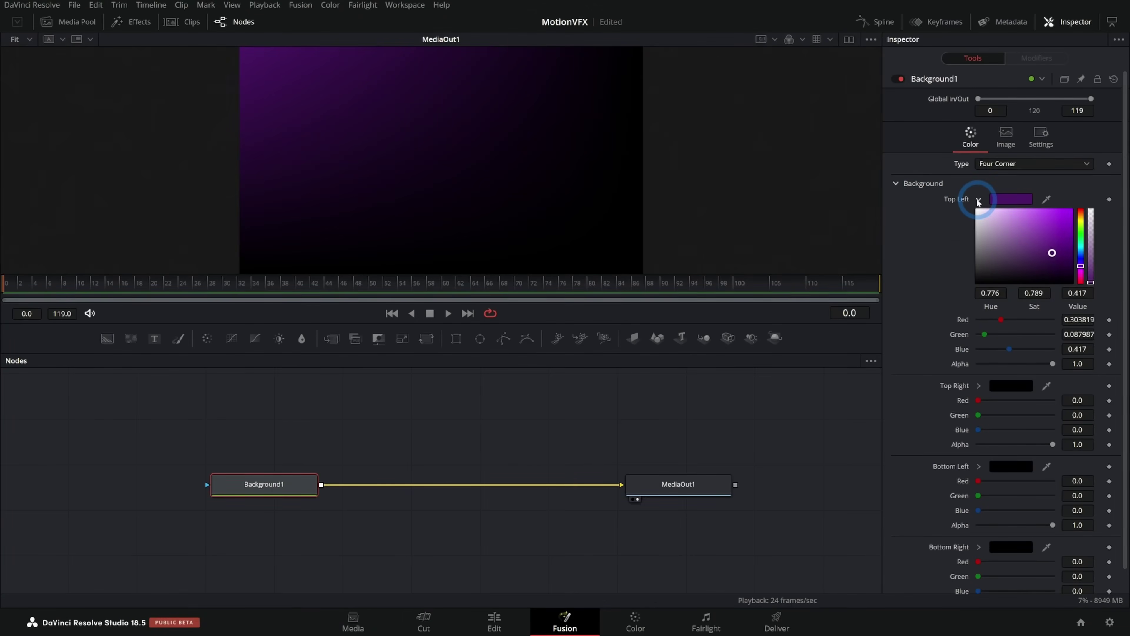
{"action": "left_click", "coordinate": [978, 200]}
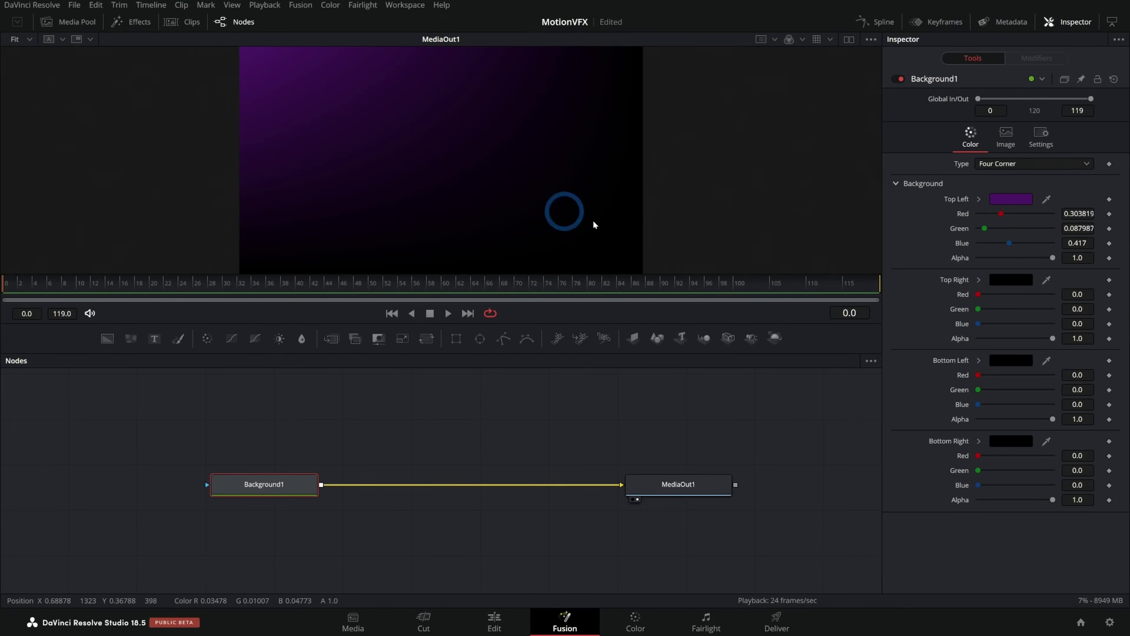
{"action": "left_click", "coordinate": [1002, 295]}
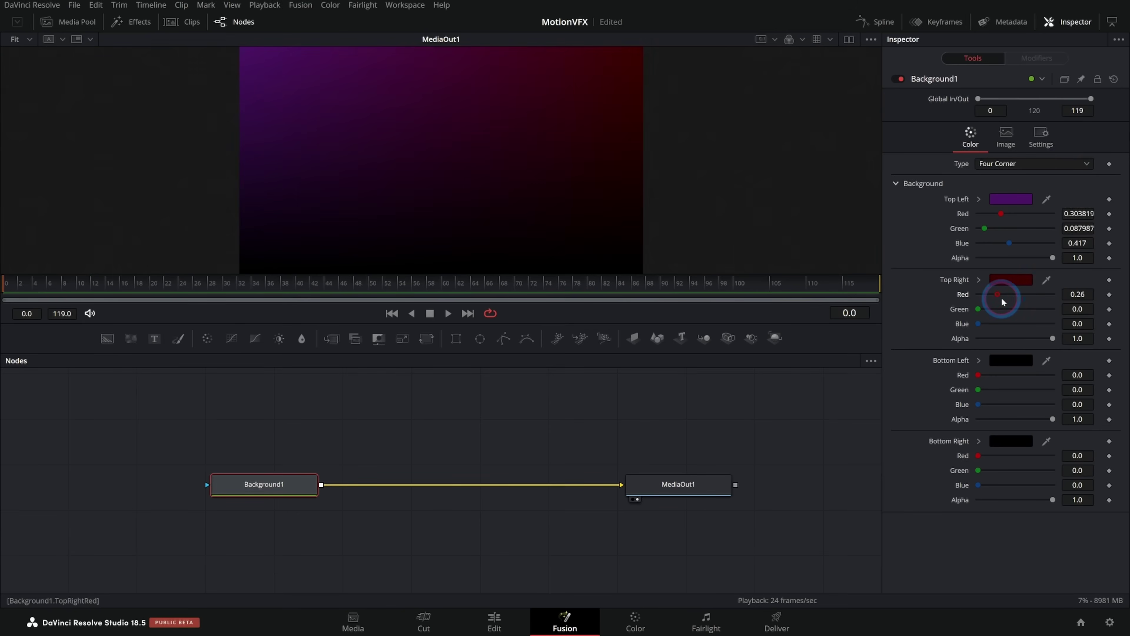
{"action": "left_click", "coordinate": [1000, 324]}
{"action": "mouse_move", "coordinate": [1001, 325]}
{"action": "left_mouse_down"}
{"action": "mouse_move", "coordinate": [1011, 325]}
{"action": "mouse_move", "coordinate": [1001, 324]}
{"action": "left_mouse_up"}
{"action": "left_click", "coordinate": [1015, 294]}
{"action": "left_click", "coordinate": [1006, 404]}
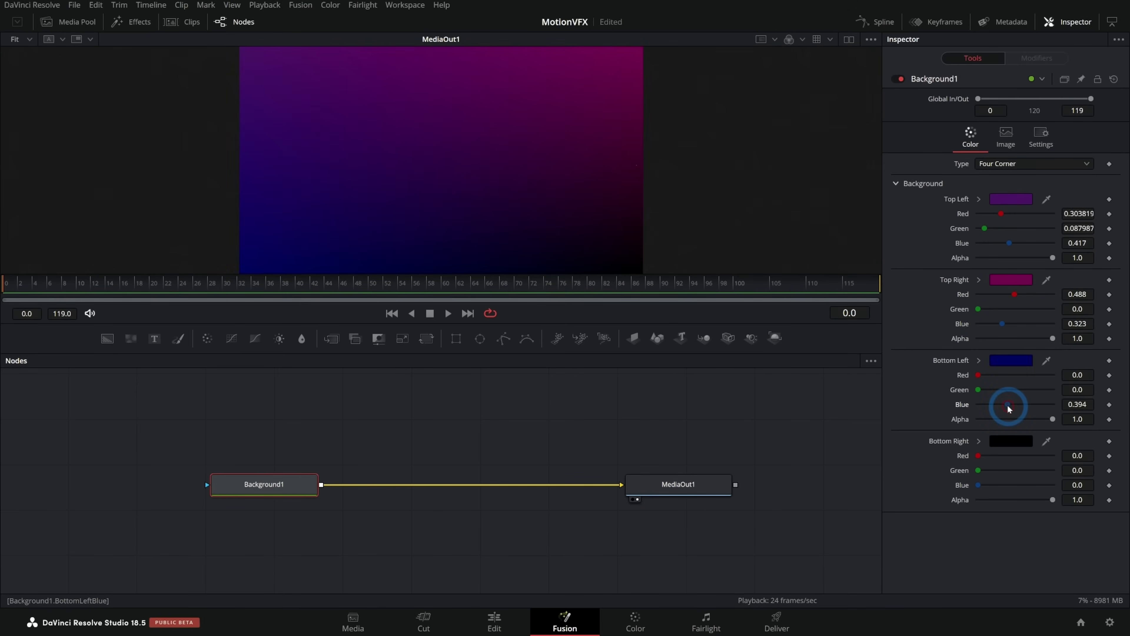
{"action": "left_click", "coordinate": [991, 375]}
{"action": "left_click", "coordinate": [999, 485]}
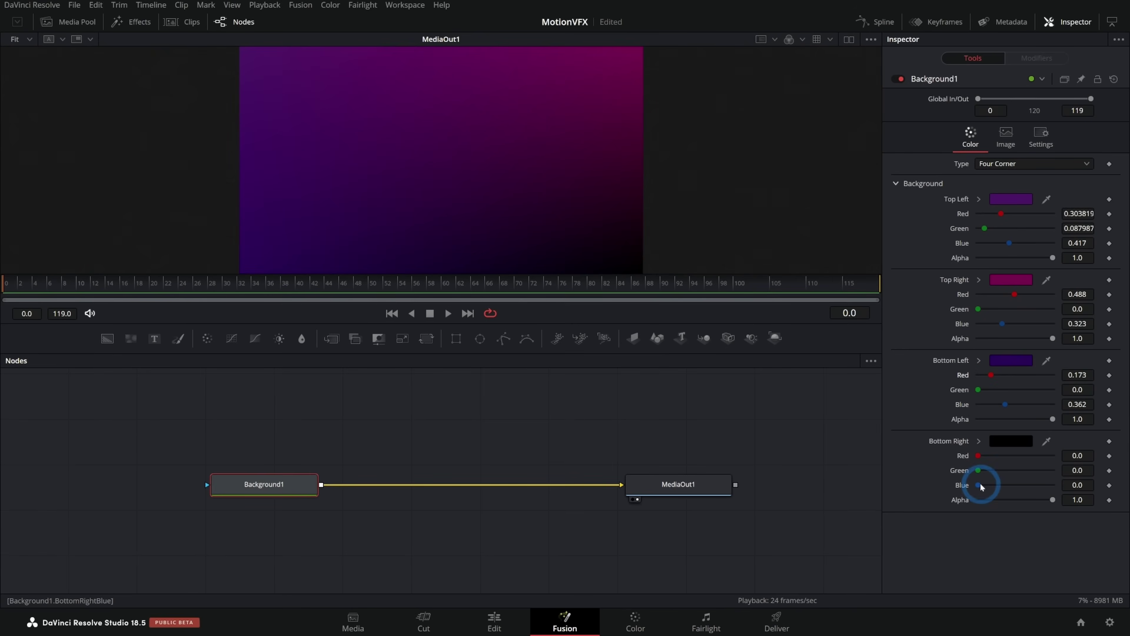
{"action": "left_click", "coordinate": [995, 455]}
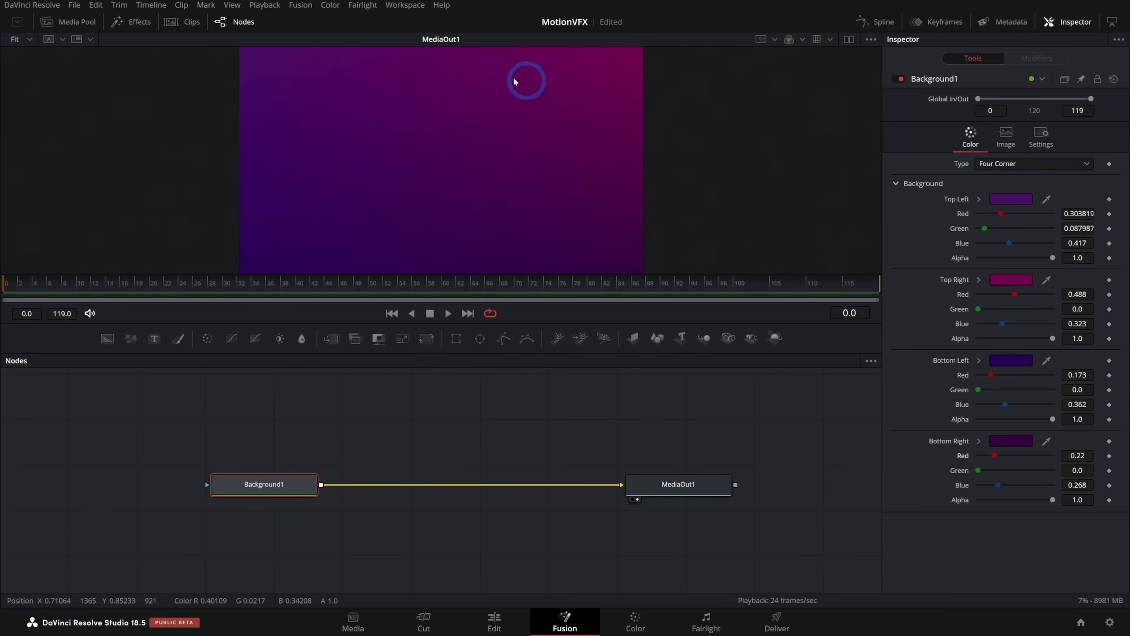
{"action": "left_click_drag", "start_coordinate": [567, 325], "coordinate": [574, 393]}
- Add a FastNoise1 node merged over Background1 through Merge1 into MediaOut1
{"action": "left_click_drag", "start_coordinate": [624, 552], "coordinate": [738, 551]}
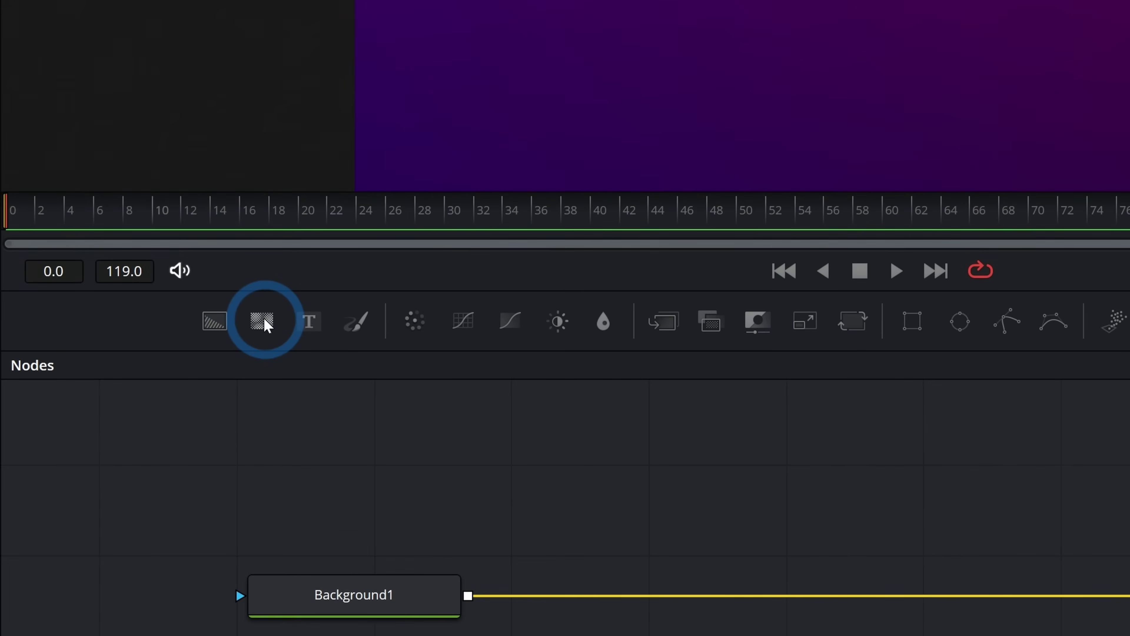
{"action": "left_click_drag", "start_coordinate": [266, 325], "coordinate": [409, 425]}
{"action": "left_click_drag", "start_coordinate": [408, 338], "coordinate": [622, 384]}
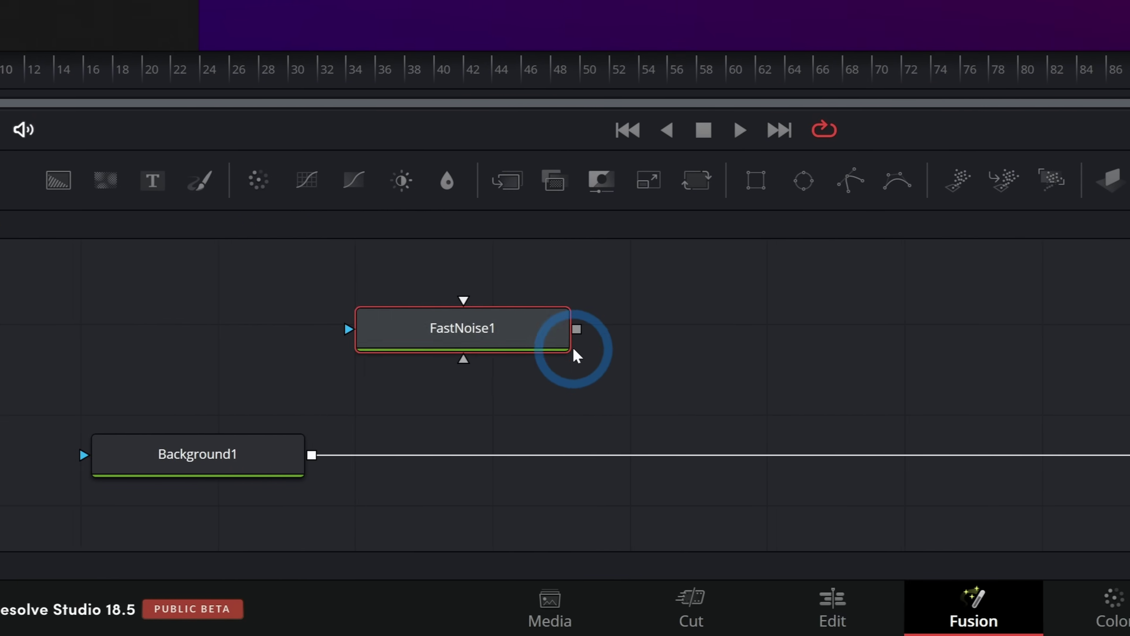
{"action": "left_click_drag", "start_coordinate": [568, 332], "coordinate": [304, 465]}
{"action": "left_click_drag", "start_coordinate": [467, 461], "coordinate": [466, 465]}
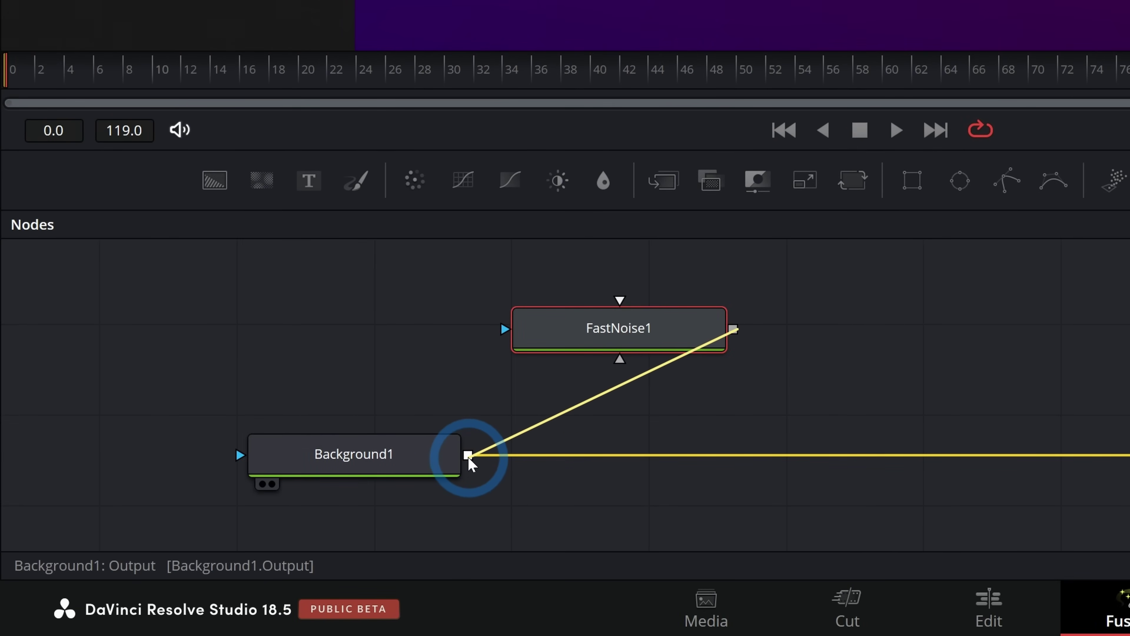
{"action": "left_click_drag", "start_coordinate": [469, 457], "coordinate": [469, 458]}
{"action": "left_click", "coordinate": [670, 337]}
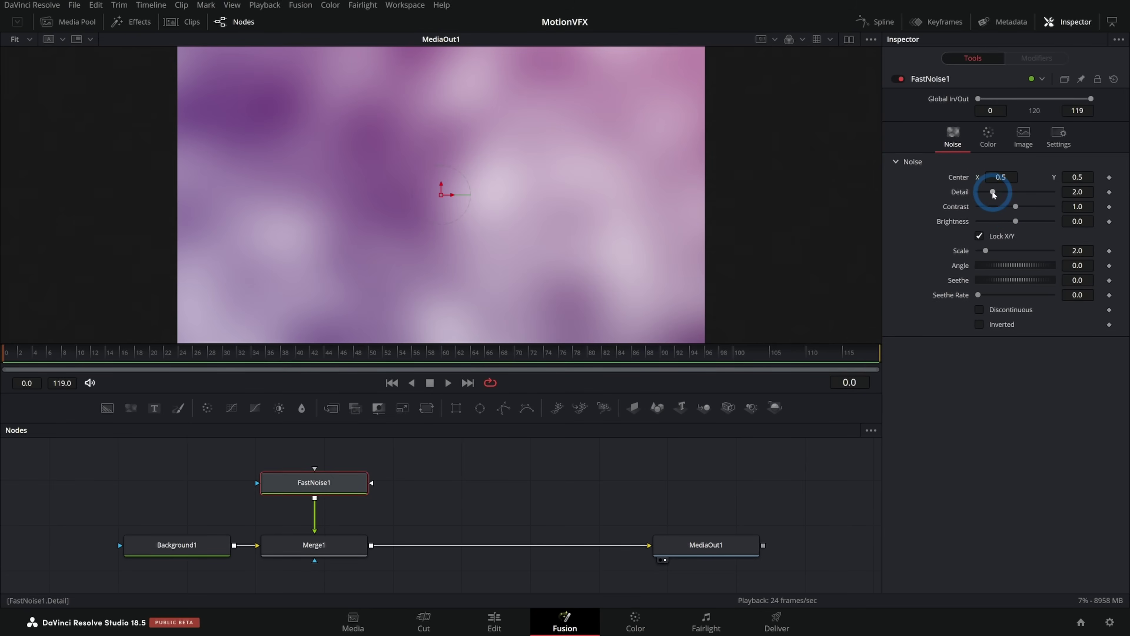
- Set FastNoise1 to Detail 2.44, Scale 1.1 and Seethe Rate 0.11 for slowly drifting clouds
{"action": "left_click_drag", "start_coordinate": [993, 194], "coordinate": [1070, 198]}
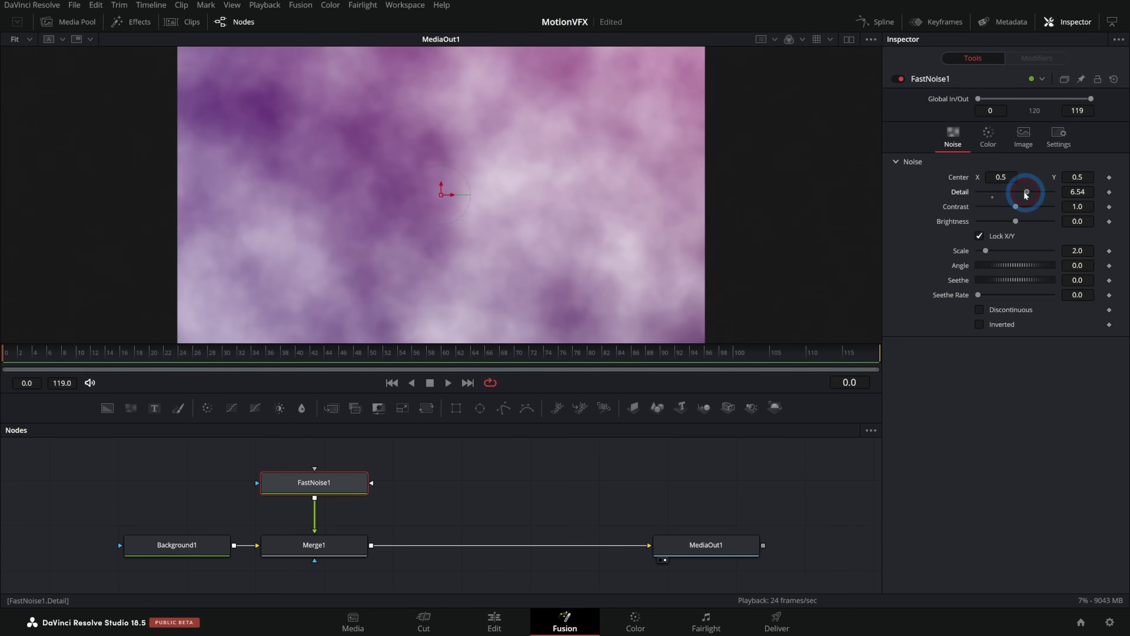
{"action": "left_click_drag", "start_coordinate": [1026, 195], "coordinate": [997, 194]}
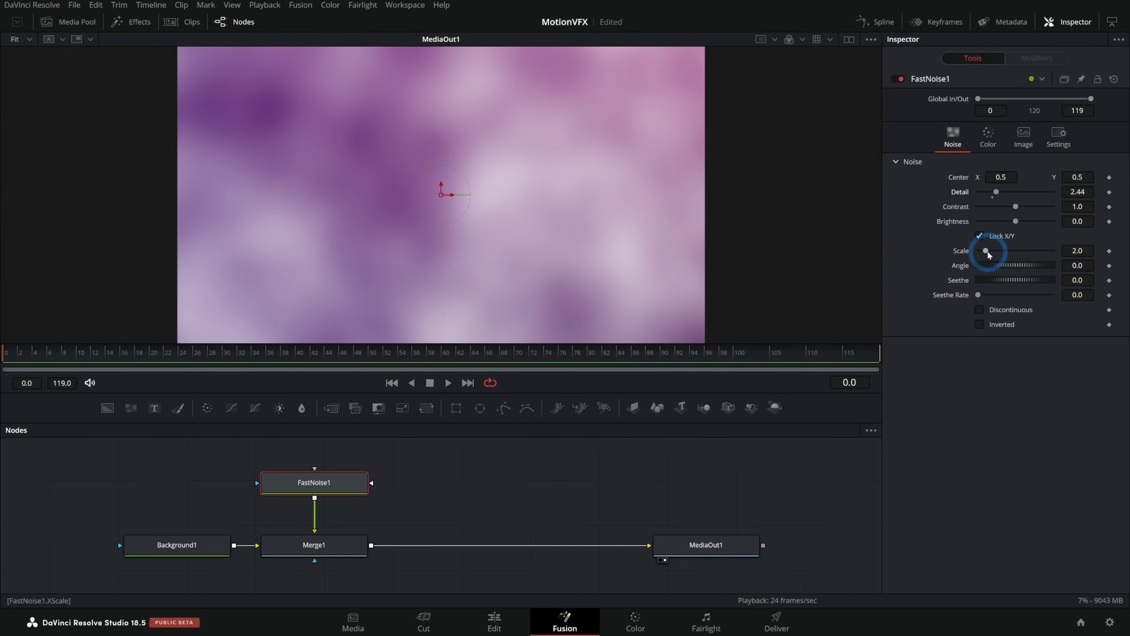
{"action": "mouse_move", "coordinate": [986, 253]}
{"action": "left_mouse_down"}
{"action": "mouse_move", "coordinate": [1043, 250]}
{"action": "mouse_move", "coordinate": [982, 251]}
{"action": "left_mouse_up"}
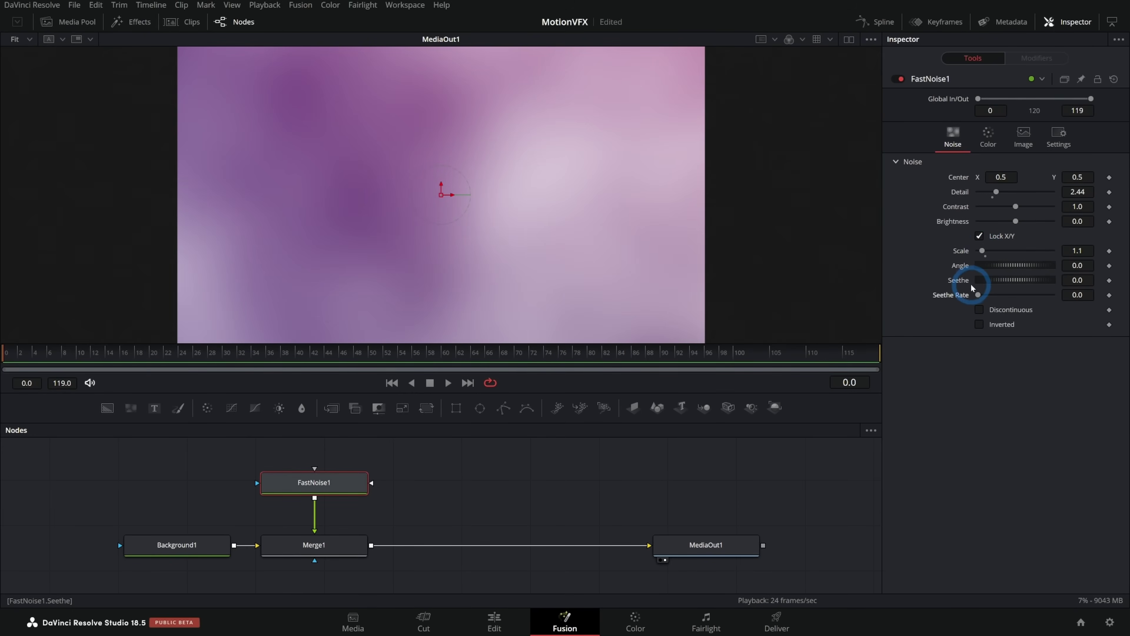
{"action": "mouse_move", "coordinate": [986, 283]}
{"action": "left_mouse_down"}
{"action": "mouse_move", "coordinate": [1053, 280]}
{"action": "mouse_move", "coordinate": [982, 285]}
{"action": "left_mouse_up"}
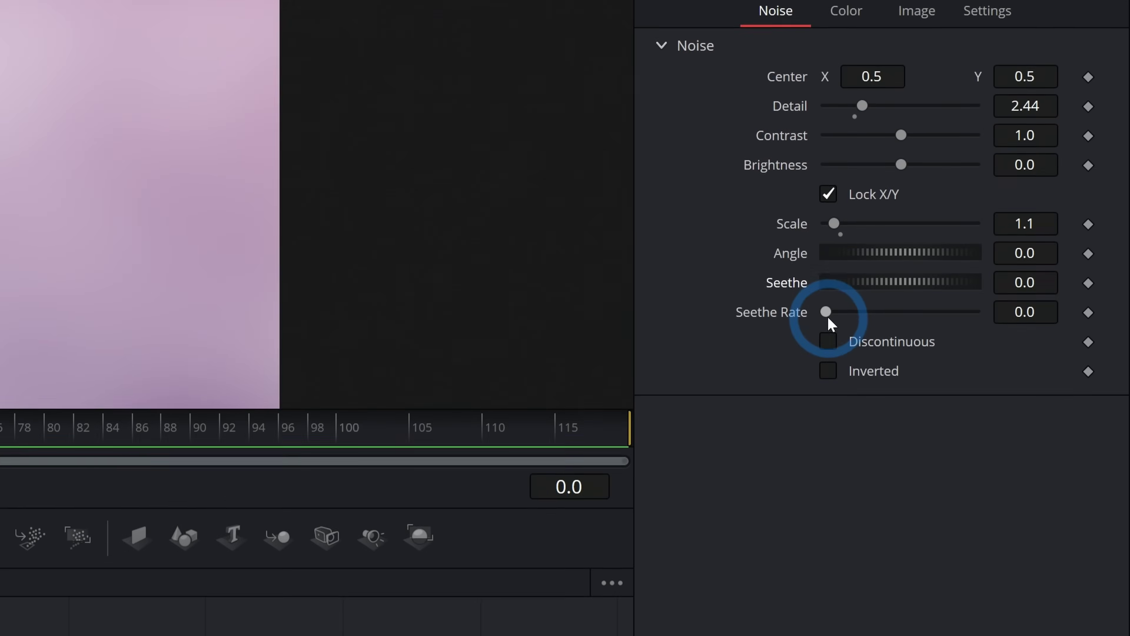
{"action": "left_click_drag", "start_coordinate": [977, 294], "coordinate": [980, 298]}
{"action": "left_click_drag", "start_coordinate": [831, 319], "coordinate": [833, 319]}
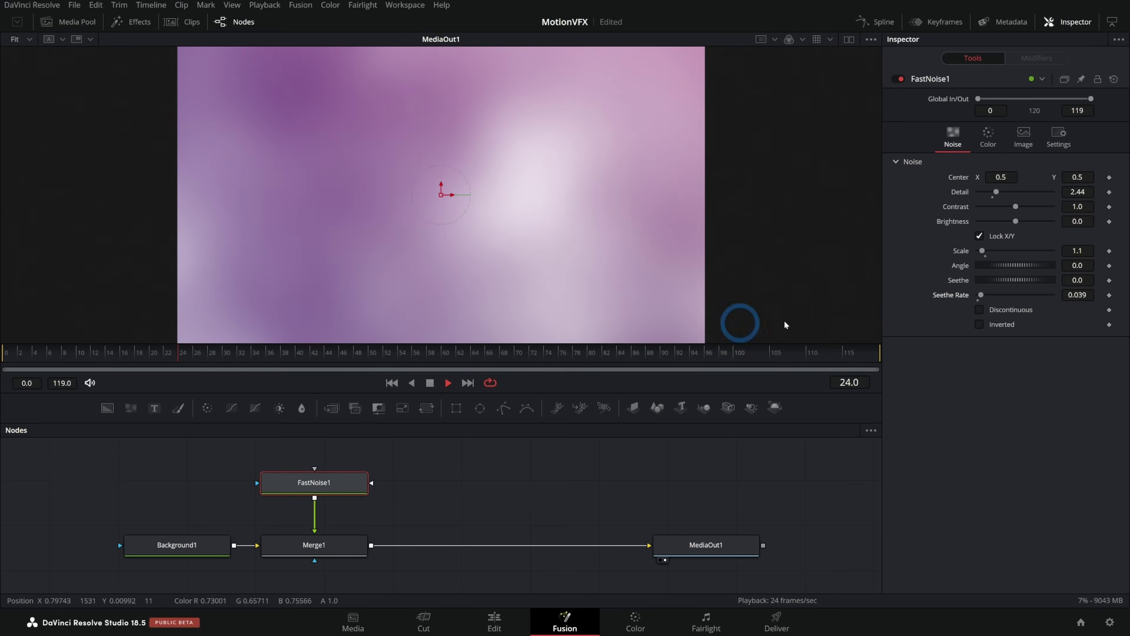
{"action": "left_click_drag", "start_coordinate": [982, 295], "coordinate": [991, 301]}
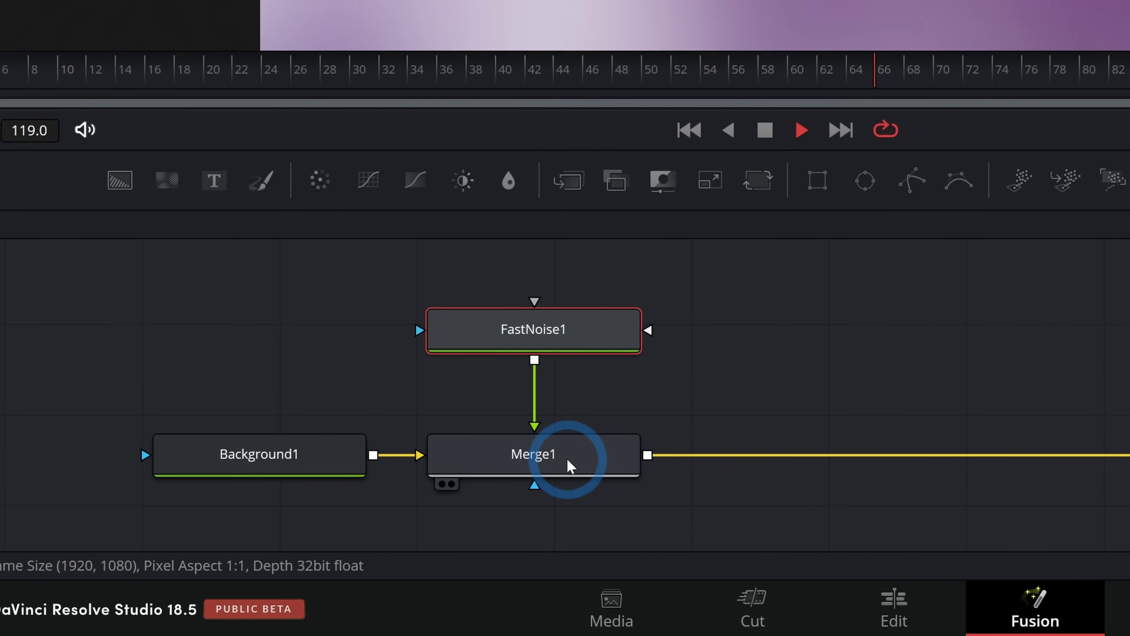
- Lower Merge1's Blend to 0.228 and check the result at a later frame
{"action": "left_click", "coordinate": [511, 483]}
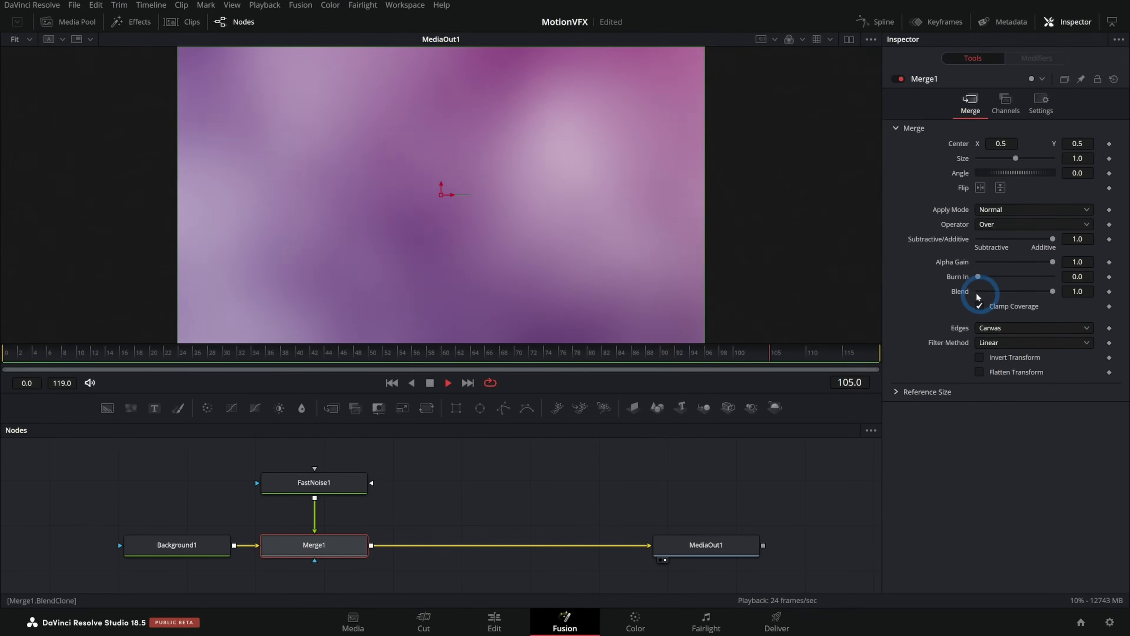
{"action": "left_click_drag", "start_coordinate": [1053, 292], "coordinate": [997, 304]}
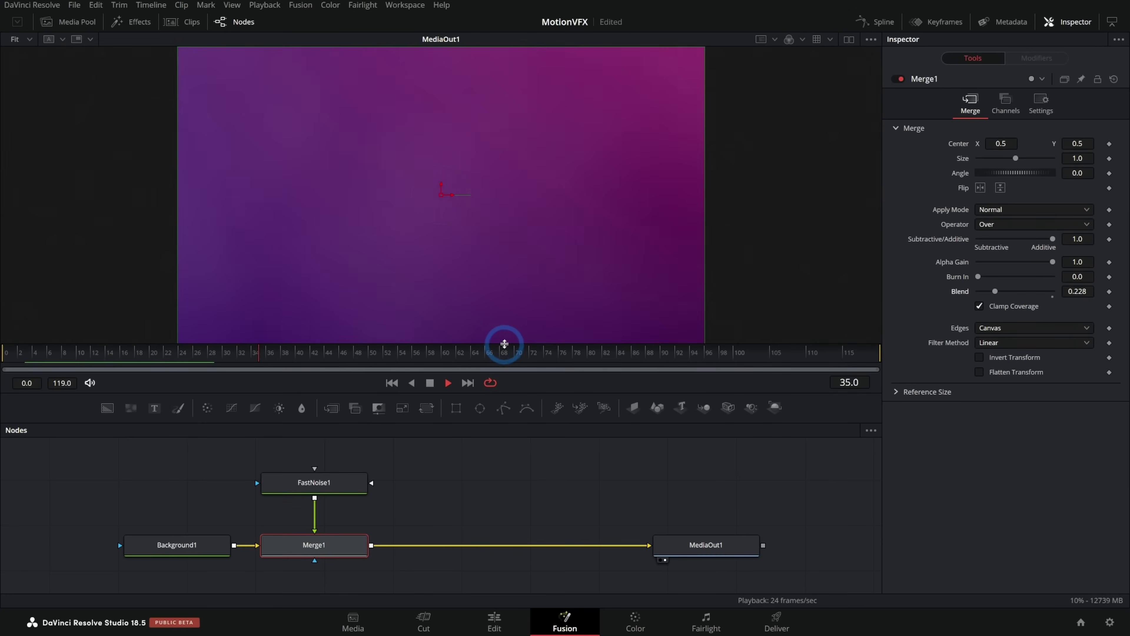
{"action": "left_click", "coordinate": [526, 354]}
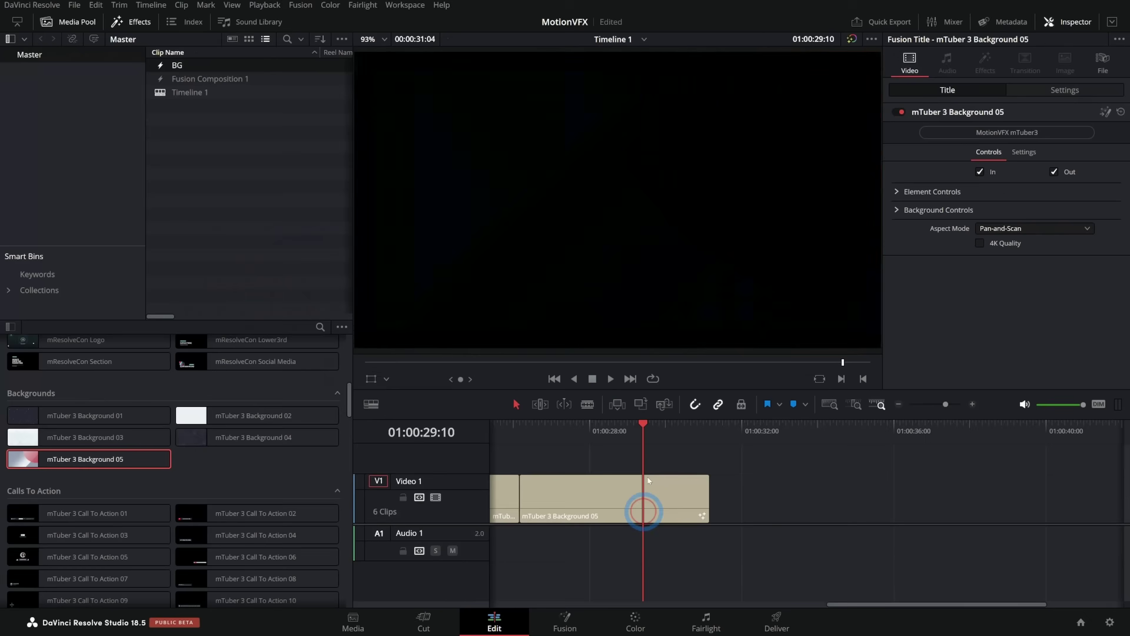
- On the Edit page, put the BG composition on Video 1 and extend its end
{"action": "left_click", "coordinate": [608, 333]}
{"action": "left_click_drag", "start_coordinate": [800, 479], "coordinate": [562, 463]}
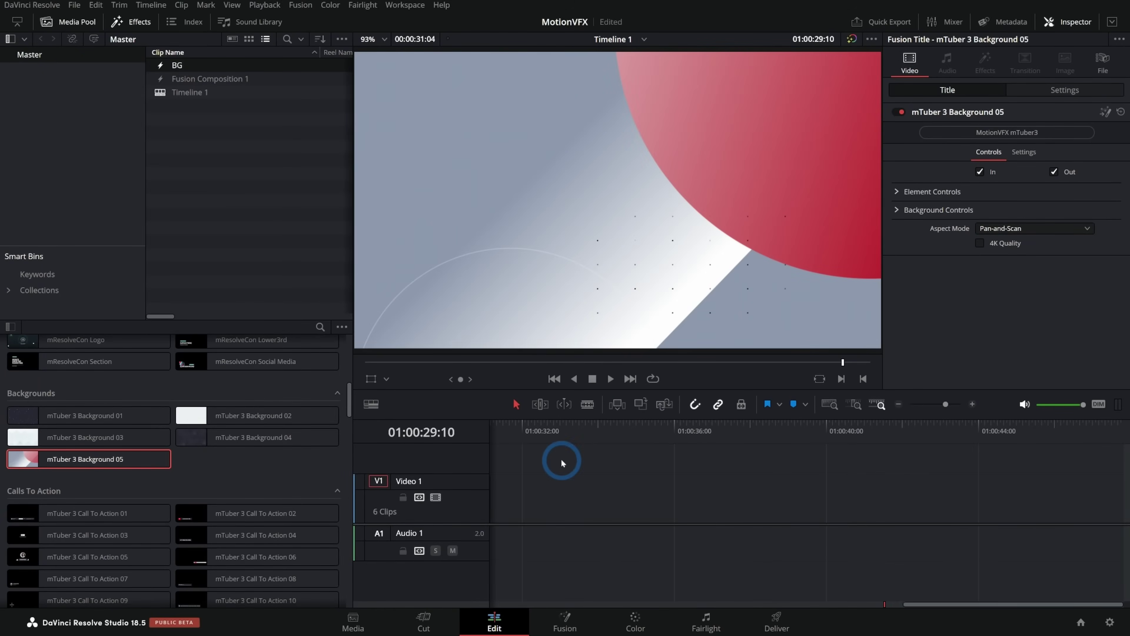
{"action": "left_click_drag", "start_coordinate": [159, 66], "coordinate": [538, 501]}
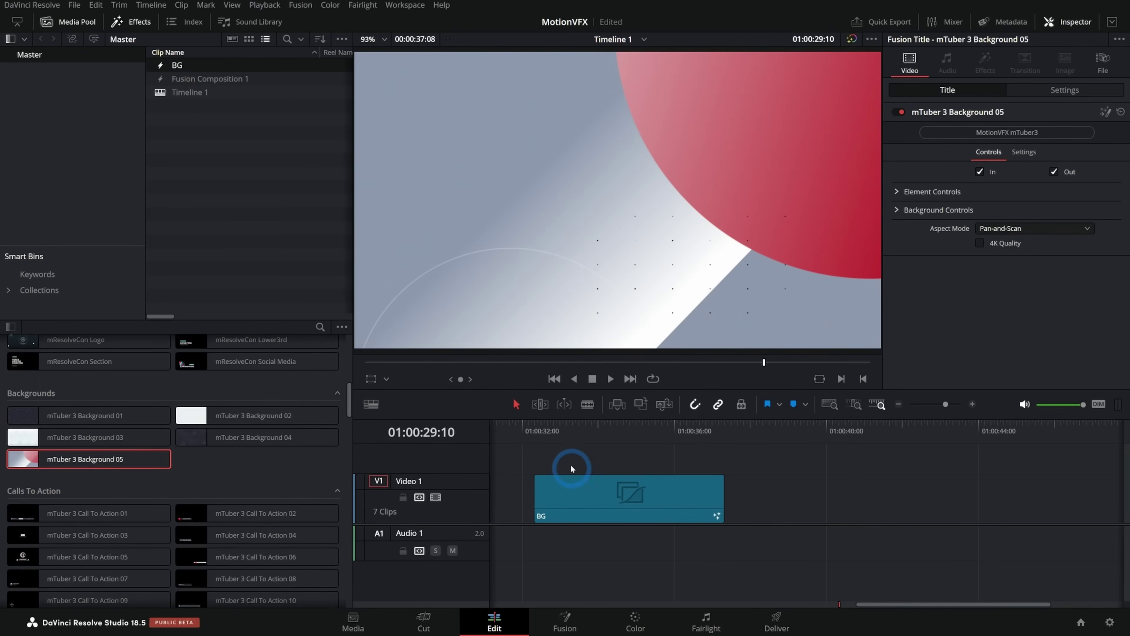
{"action": "left_click", "coordinate": [569, 434]}
{"action": "left_click_drag", "start_coordinate": [568, 435], "coordinate": [588, 434]}
{"action": "left_click", "coordinate": [71, 21]}
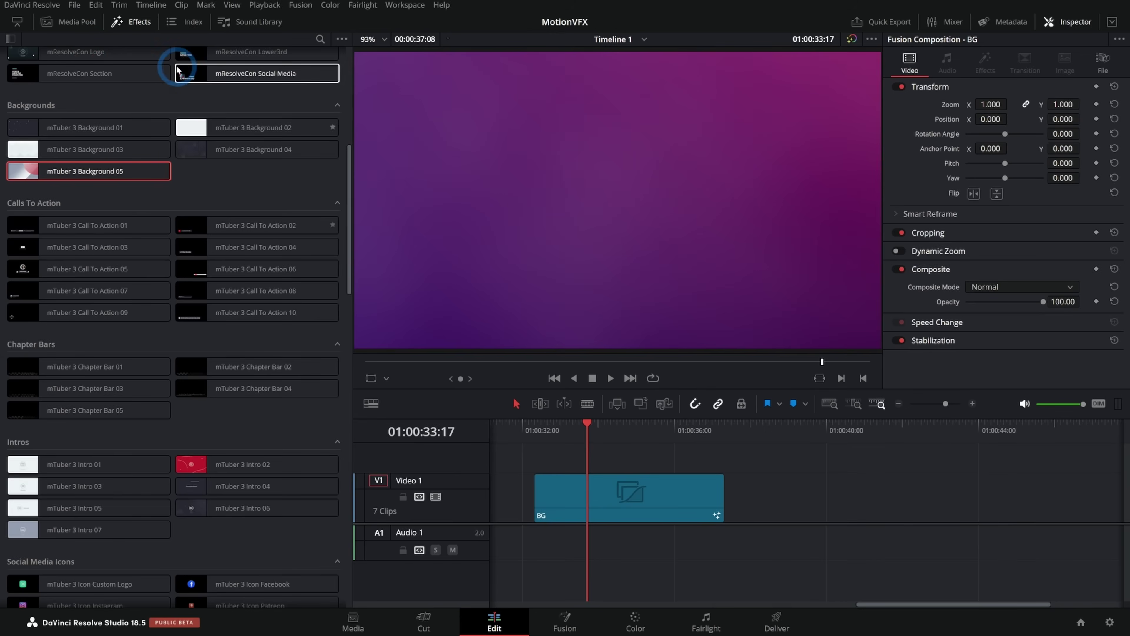
{"action": "left_click", "coordinate": [132, 21]}
{"action": "left_click_drag", "start_coordinate": [469, 508], "coordinate": [975, 508]}
{"action": "left_click_drag", "start_coordinate": [328, 434], "coordinate": [222, 449]}
{"action": "left_click", "coordinate": [131, 21]}
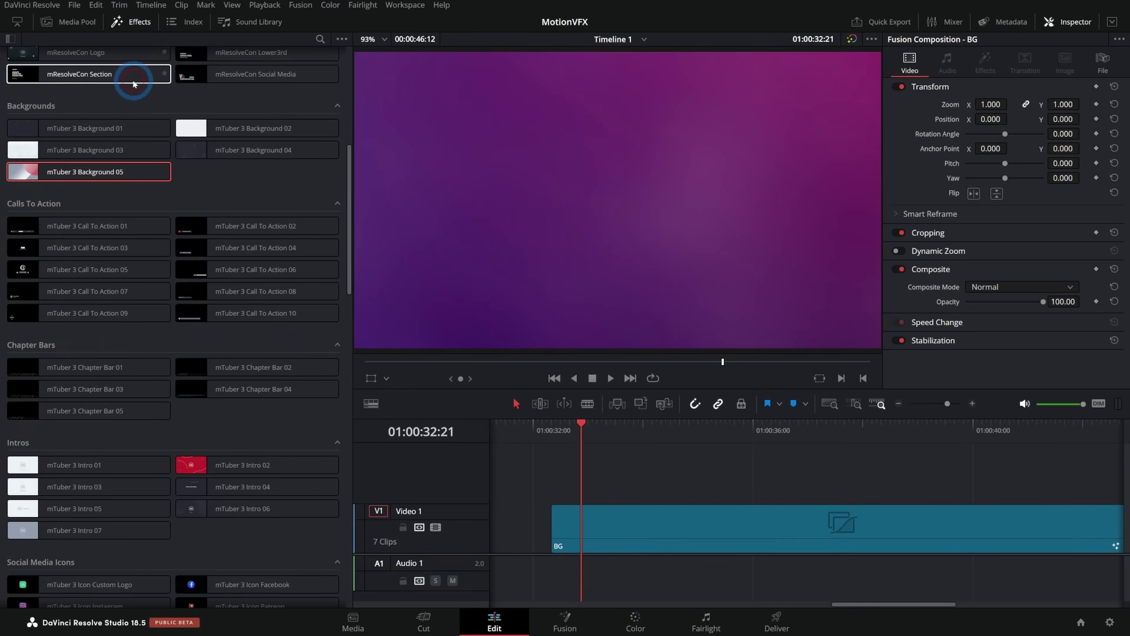
{"action": "left_click", "coordinate": [10, 39]}
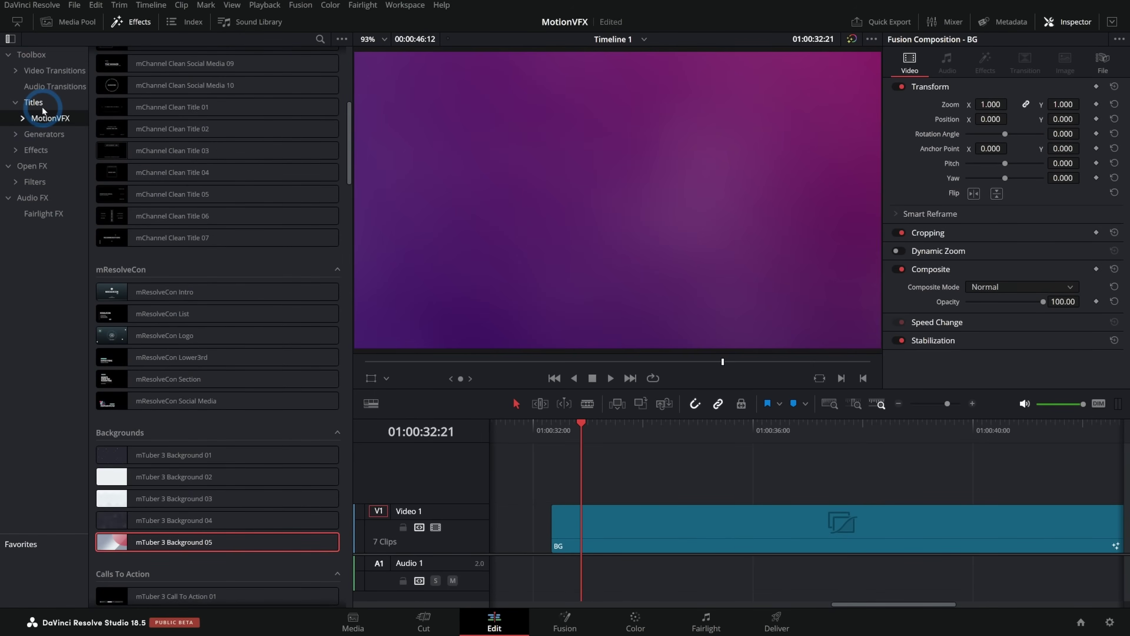
- Add a Text title on Video 2 above BG in Roboto Black with an offset drop shadow
{"action": "left_click", "coordinate": [33, 103]}
{"action": "scroll", "coordinate": [171, 206], "scroll_direction": "up", "scroll_amount": 6}
{"action": "left_click_drag", "start_coordinate": [114, 166], "coordinate": [558, 471]}
{"action": "left_click", "coordinate": [714, 480]}
{"action": "left_click", "coordinate": [826, 475]}
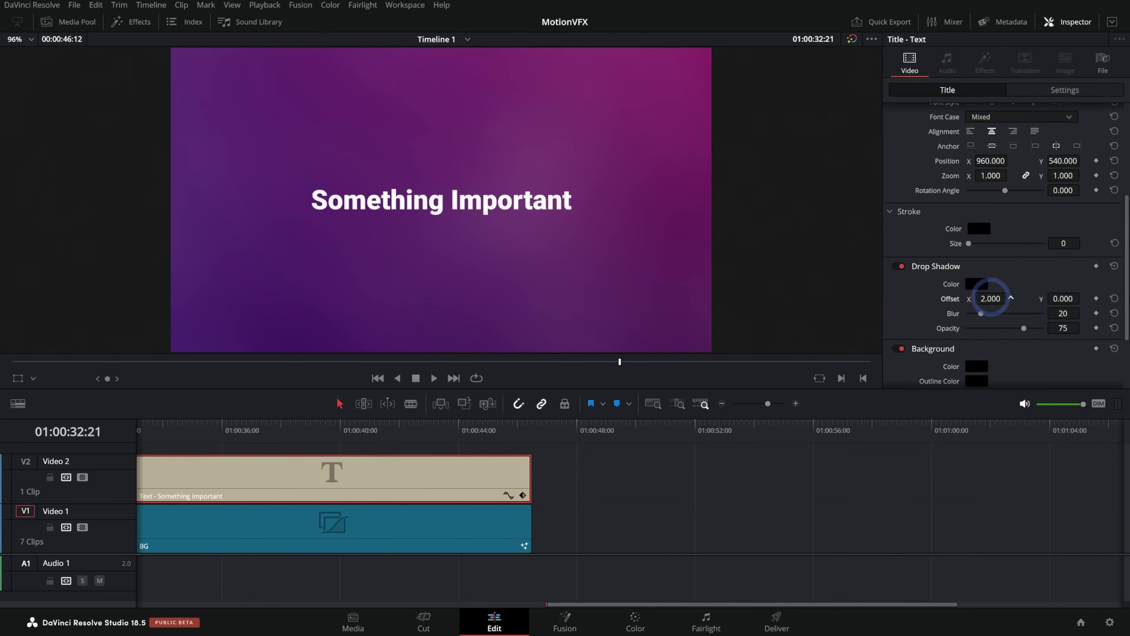
{"action": "left_click_drag", "start_coordinate": [990, 299], "coordinate": [1018, 310]}
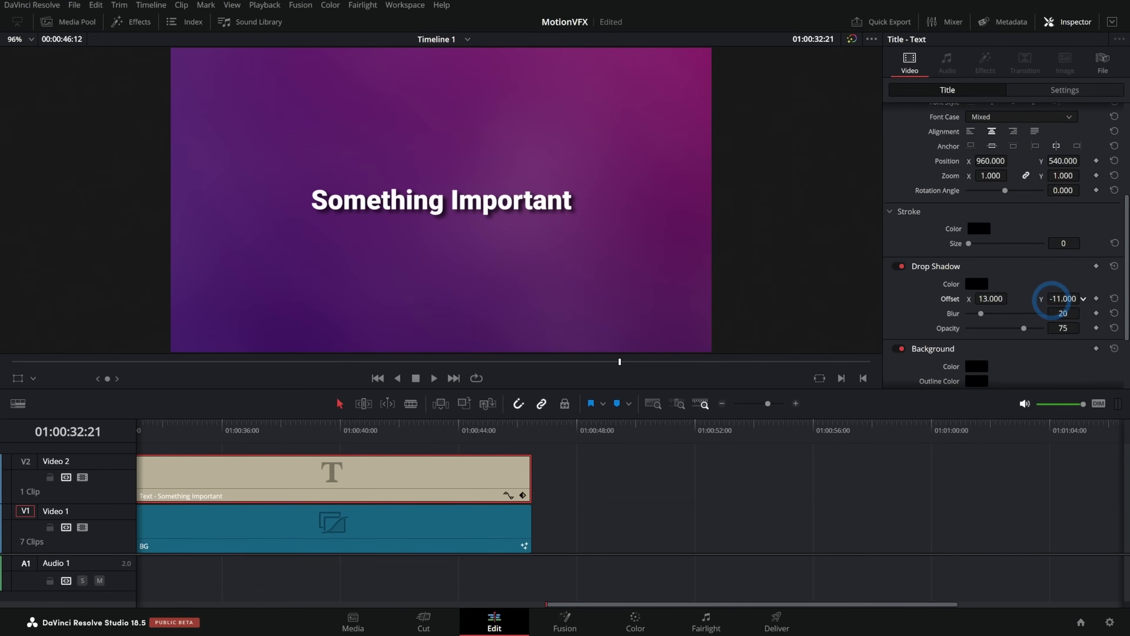
{"action": "left_click", "coordinate": [631, 472]}
- Play back the title over the BG background, then show the media pool
{"action": "scroll", "coordinate": [625, 471], "scroll_direction": "left", "scroll_amount": 5}
{"action": "left_click", "coordinate": [382, 432]}
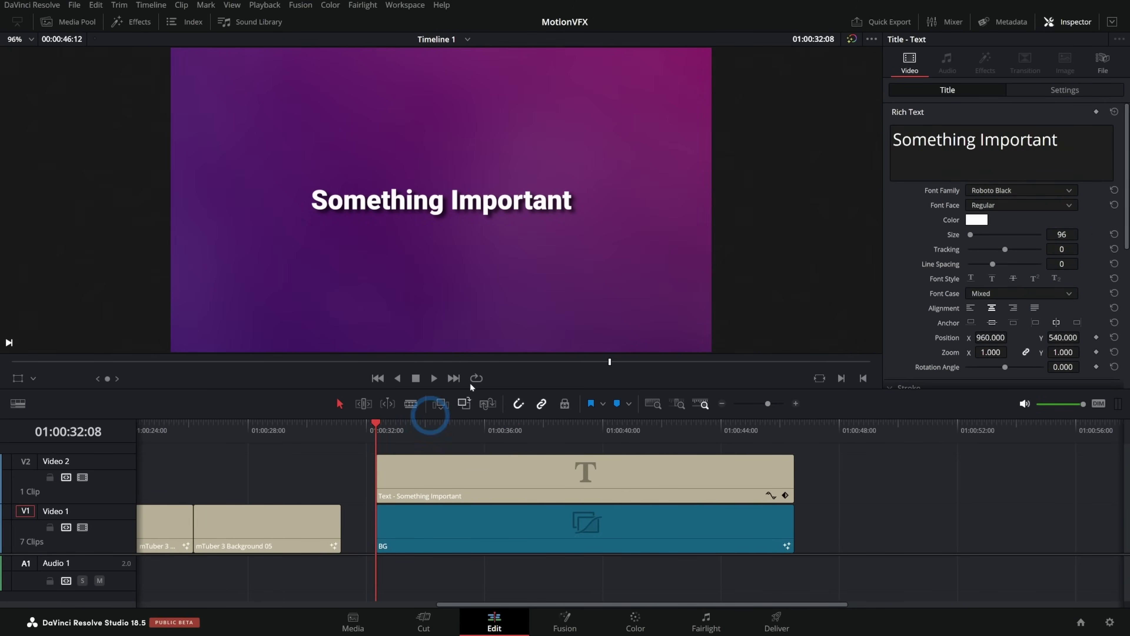
{"action": "key", "text": "space"}
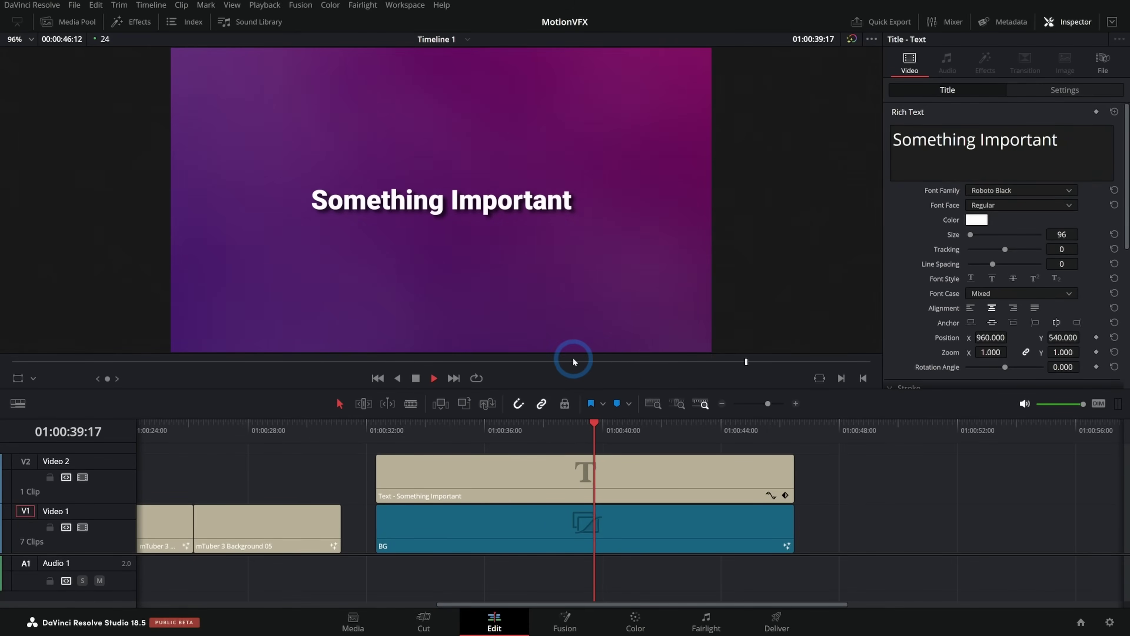
{"action": "key", "text": "space"}
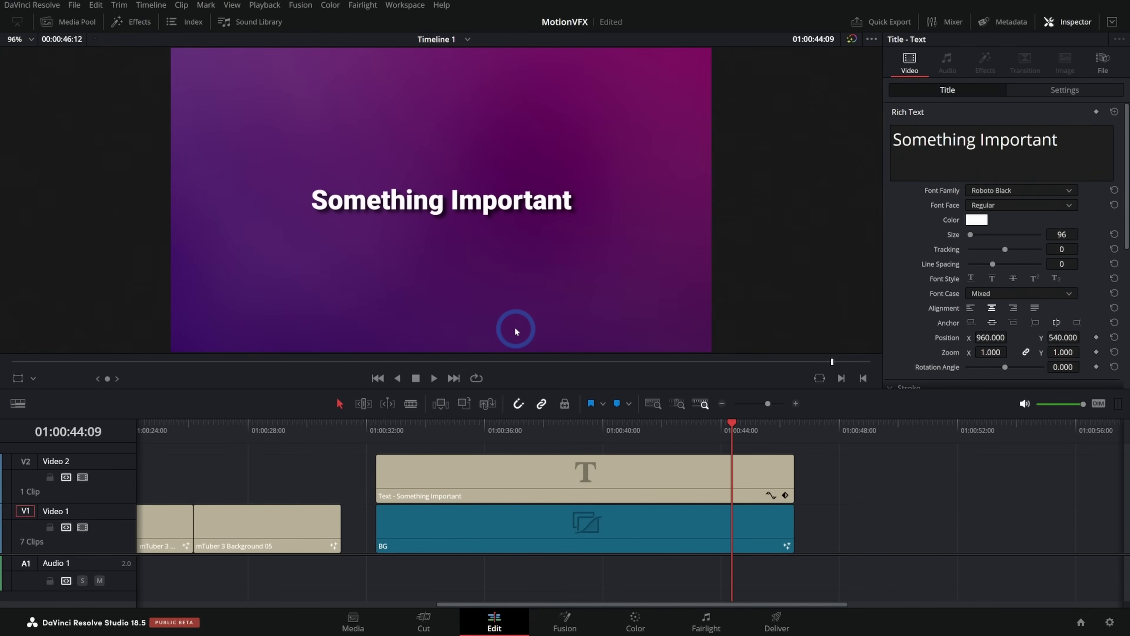
{"action": "left_click", "coordinate": [91, 24]}
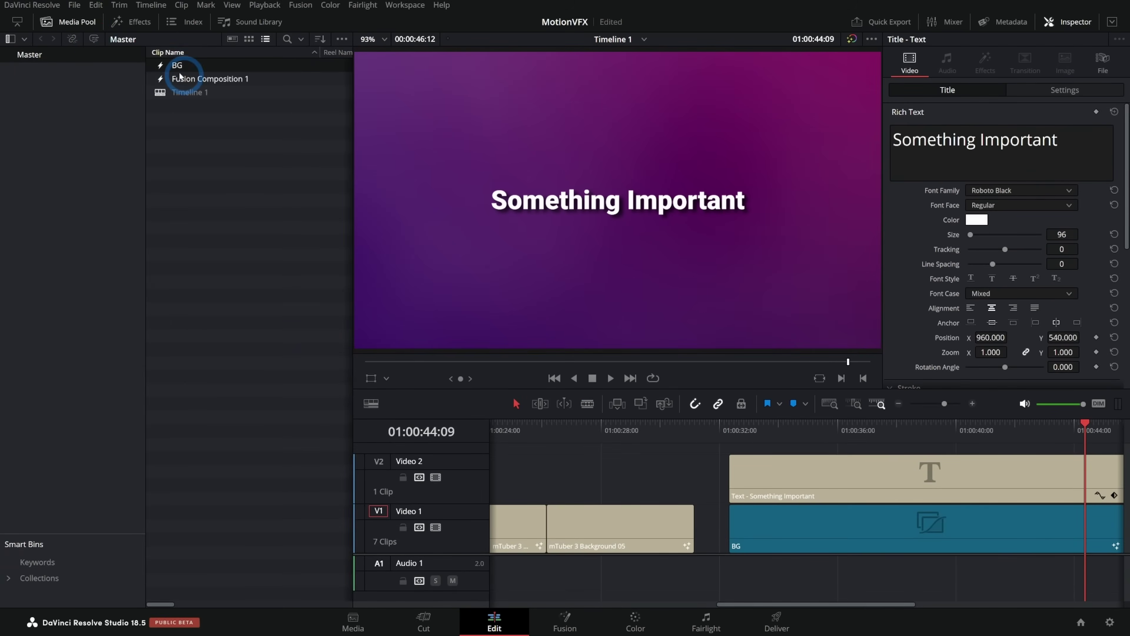
- Open Fusion Composition 1 and add an sStar shape node (6 points, 0.5 depth) to its graph
{"action": "double_click", "coordinate": [157, 67]}
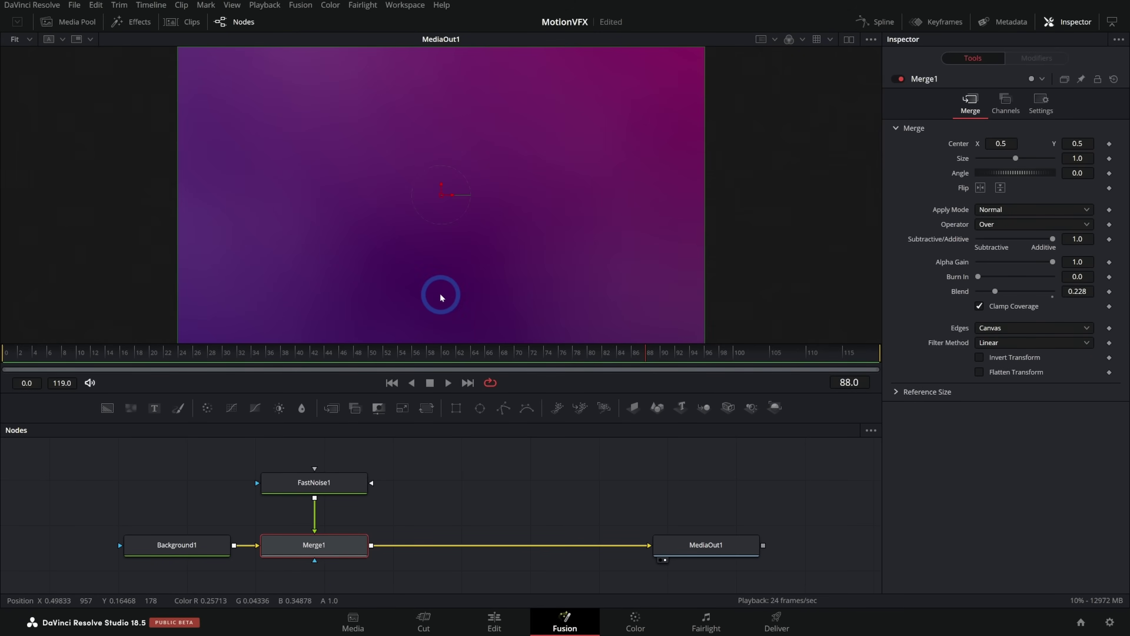
{"action": "left_click", "coordinate": [537, 483]}
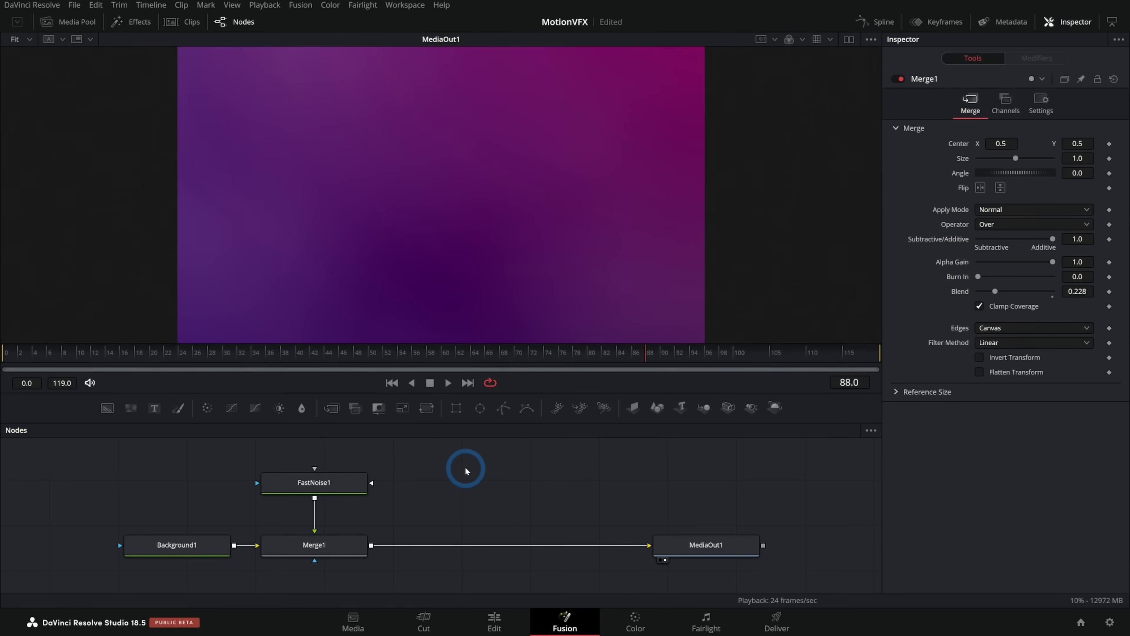
{"action": "key", "text": "shift+space"}
{"action": "type", "text": "grai"}
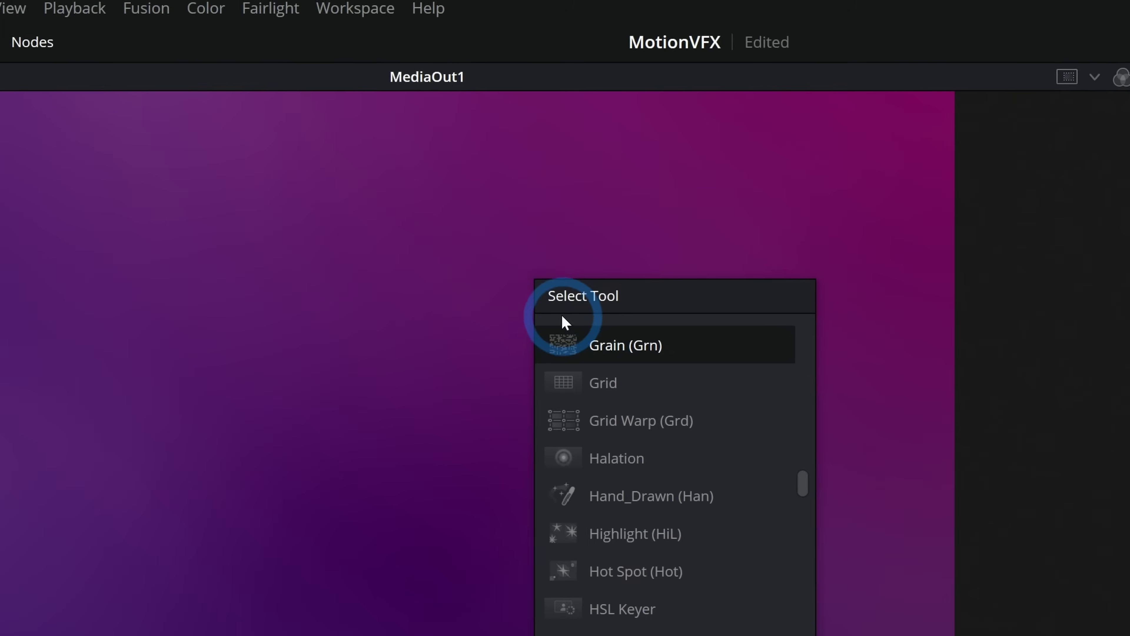
{"action": "type", "text": "n"}
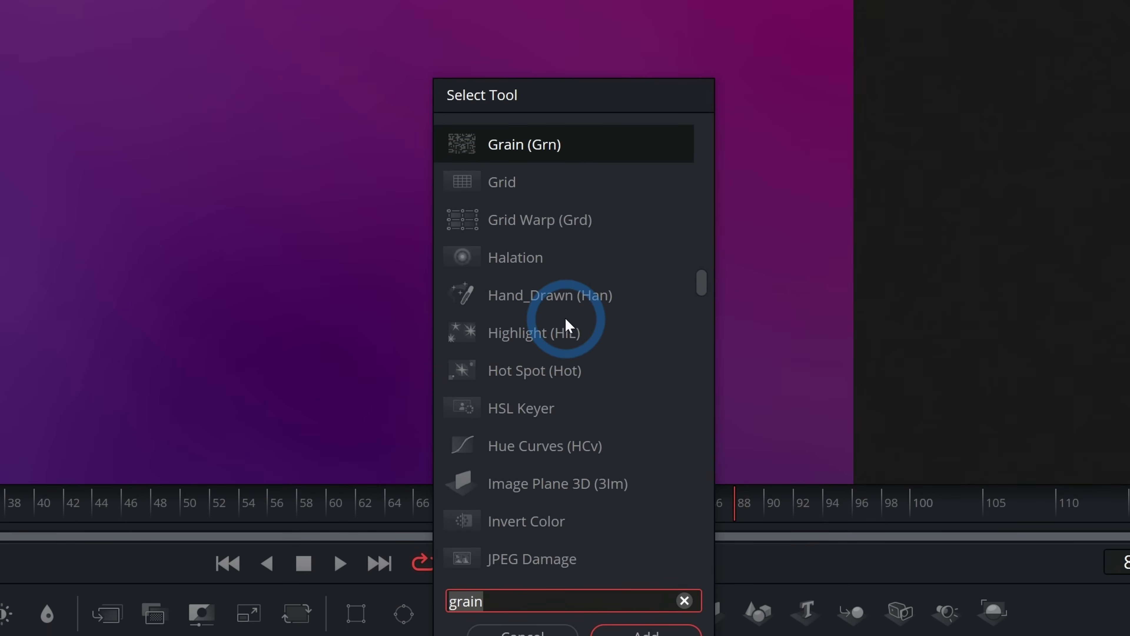
{"action": "key", "text": "BackSpace"}
{"action": "key", "text": "BackSpace"}
{"action": "key", "text": "BackSpace"}
{"action": "key", "text": "BackSpace"}
{"action": "key", "text": "BackSpace"}
{"action": "type", "text": "shap"}
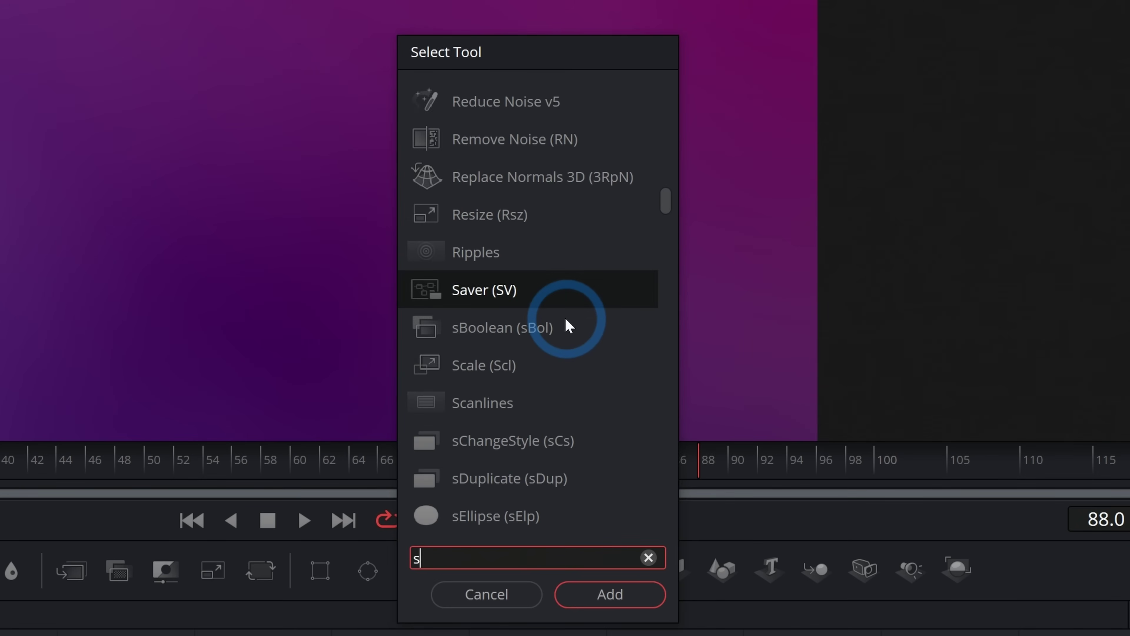
{"action": "type", "text": "e"}
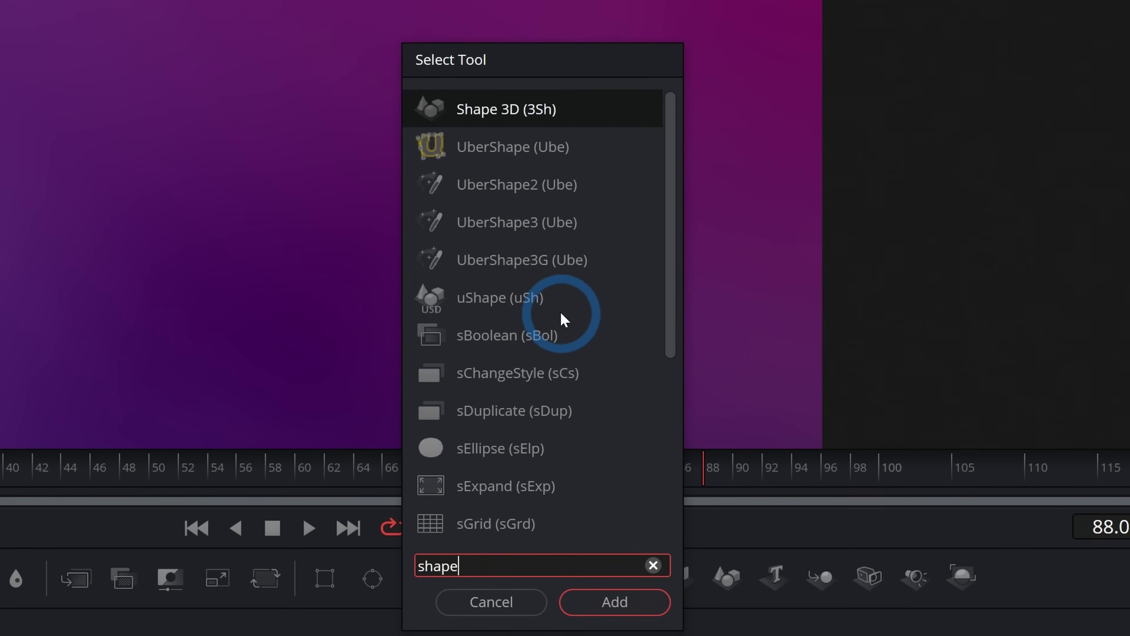
{"action": "scroll", "coordinate": [567, 325], "scroll_direction": "down", "scroll_amount": 3}
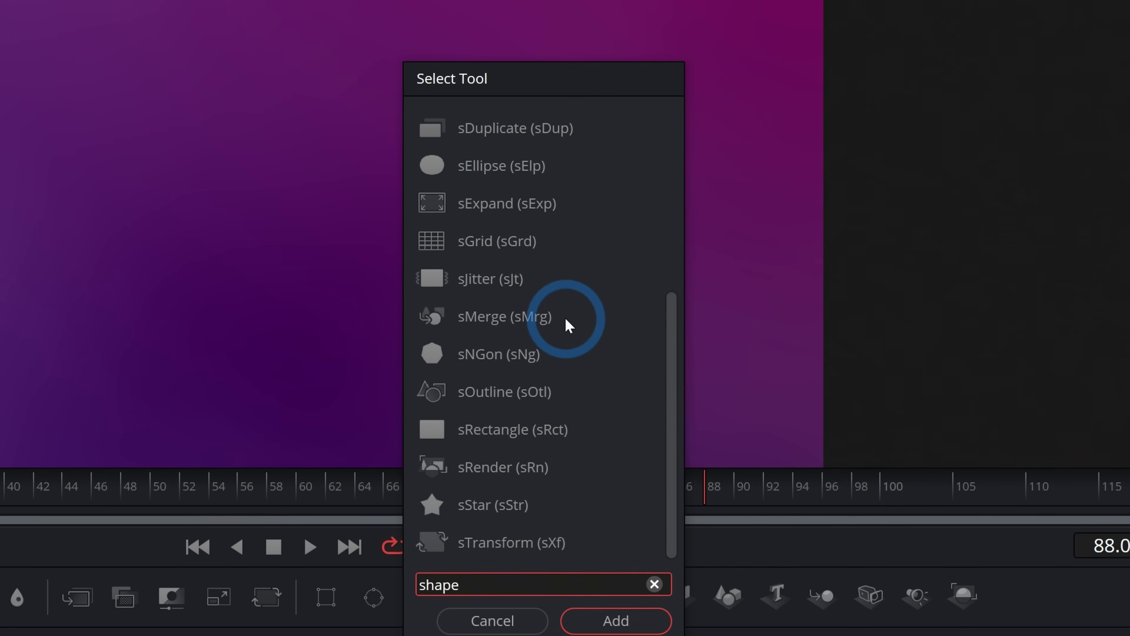
{"action": "left_click", "coordinate": [506, 505]}
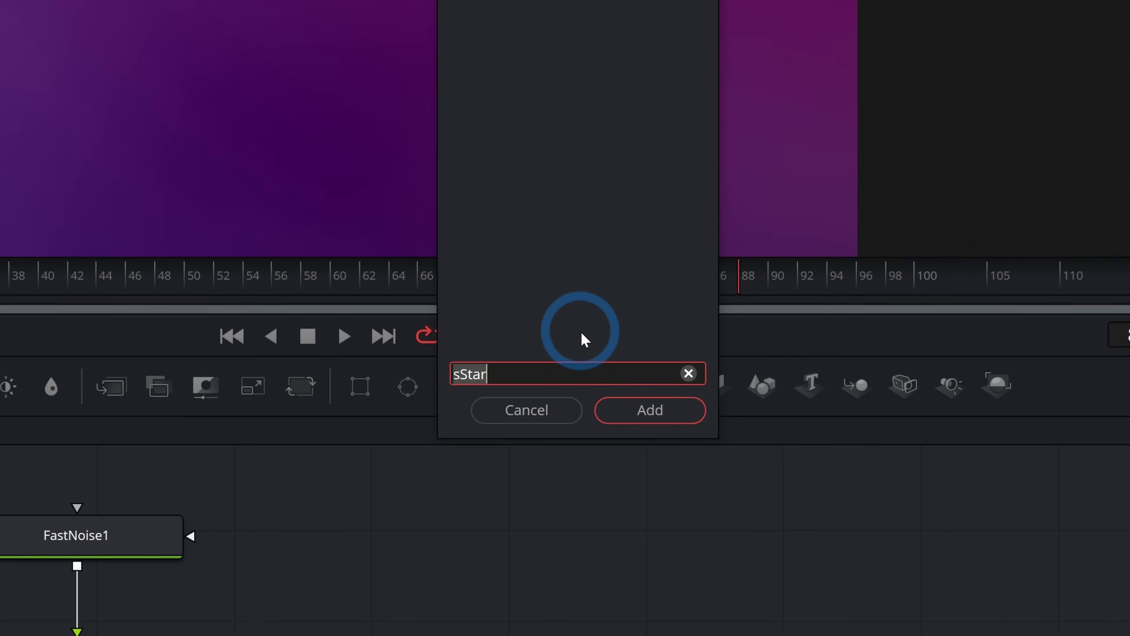
{"action": "left_click", "coordinate": [673, 433]}
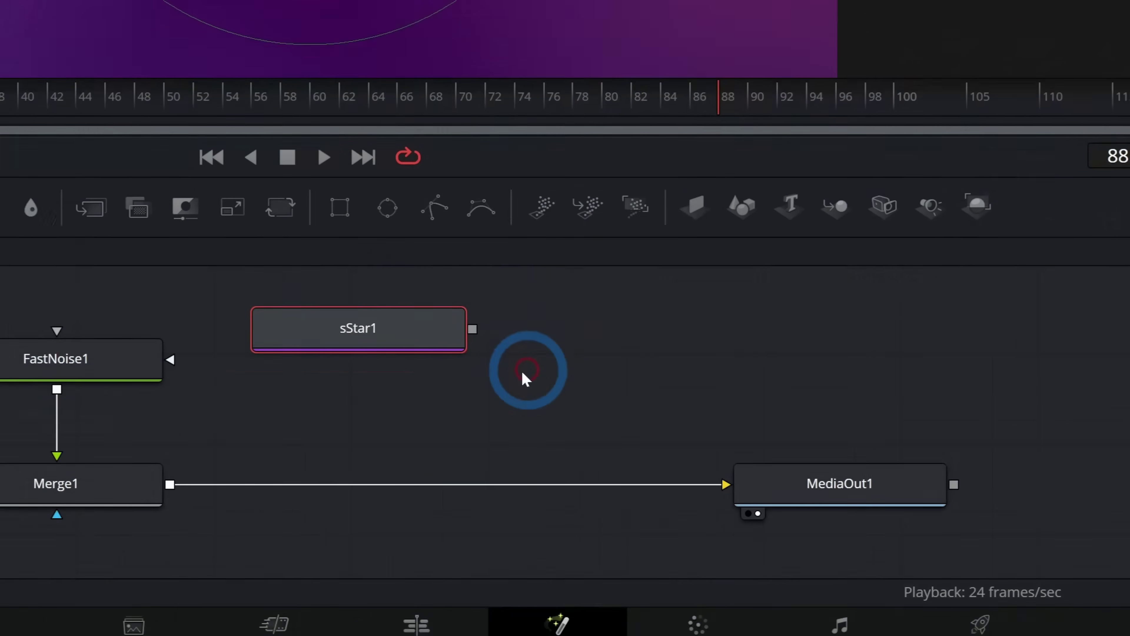
{"action": "left_click", "coordinate": [399, 335]}
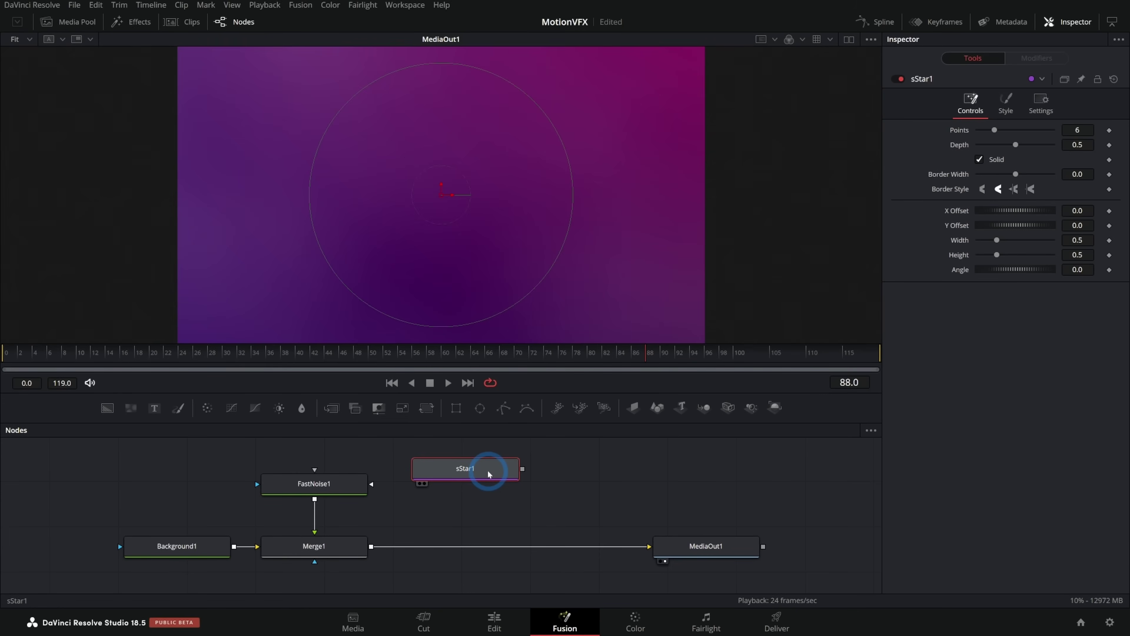
- Split into dual viewers and add an sRender node after sStar1, shown in the left viewer
{"action": "key", "text": "1"}
{"action": "left_click", "coordinate": [849, 40]}
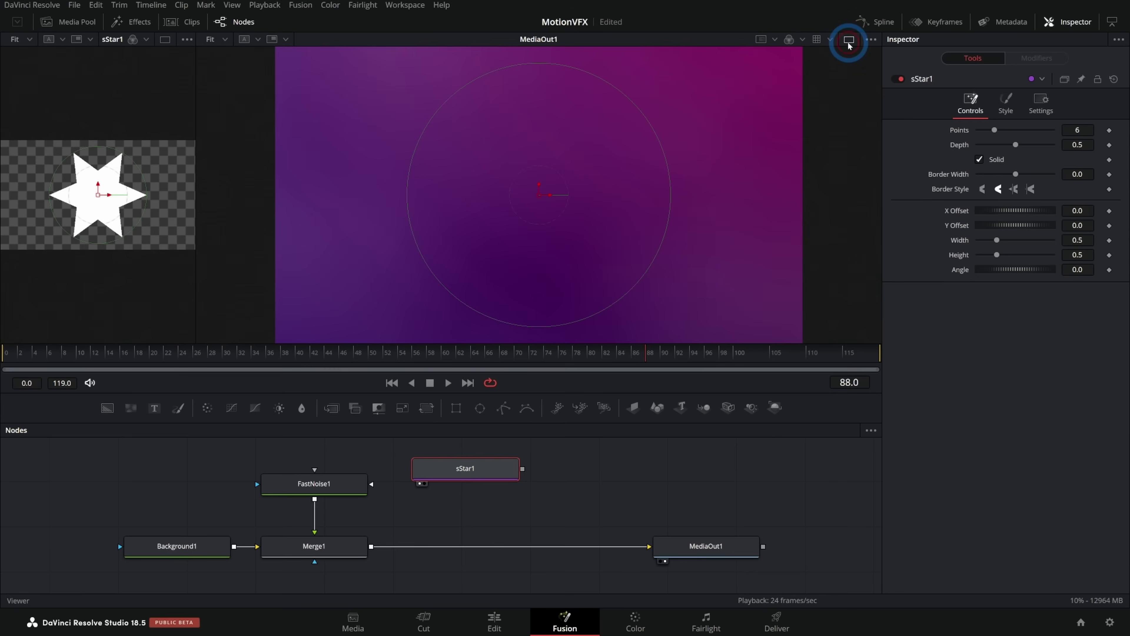
{"action": "left_click_drag", "start_coordinate": [196, 182], "coordinate": [439, 190]}
{"action": "left_click", "coordinate": [232, 149]}
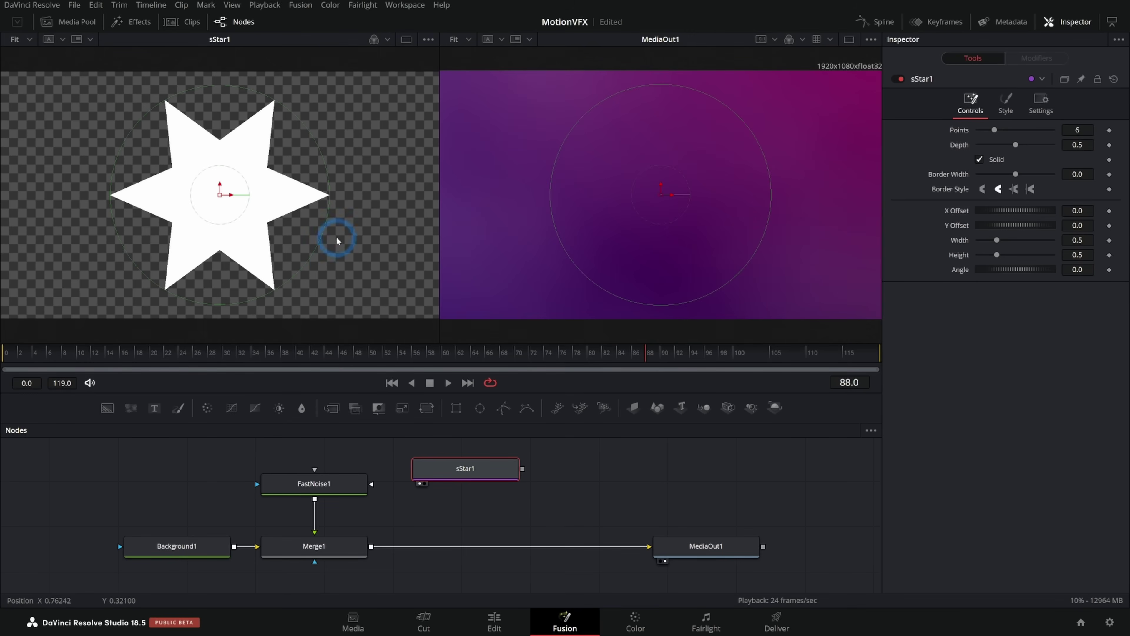
{"action": "key", "text": "shift+space"}
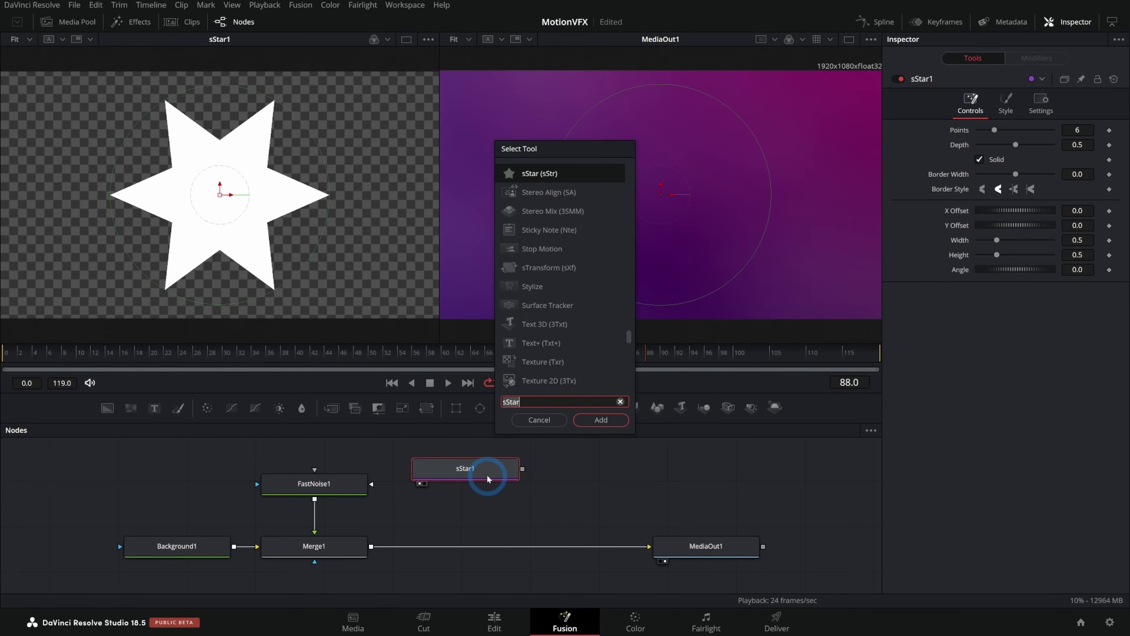
{"action": "type", "text": "sRender"}
{"action": "key", "text": "Return"}
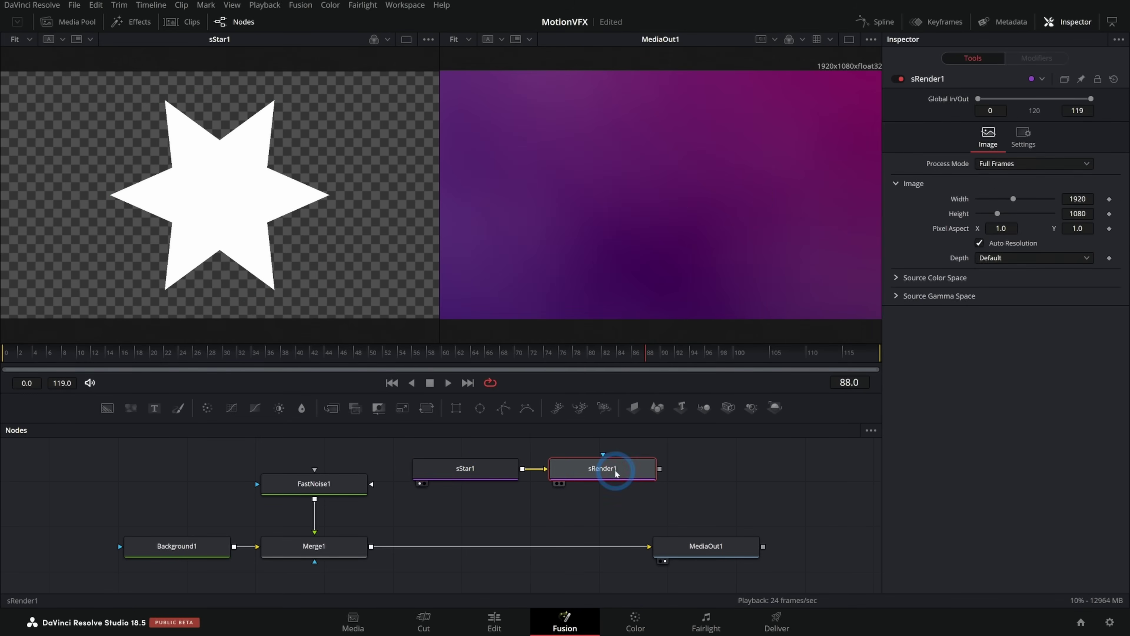
{"action": "left_click_drag", "start_coordinate": [616, 473], "coordinate": [192, 121]}
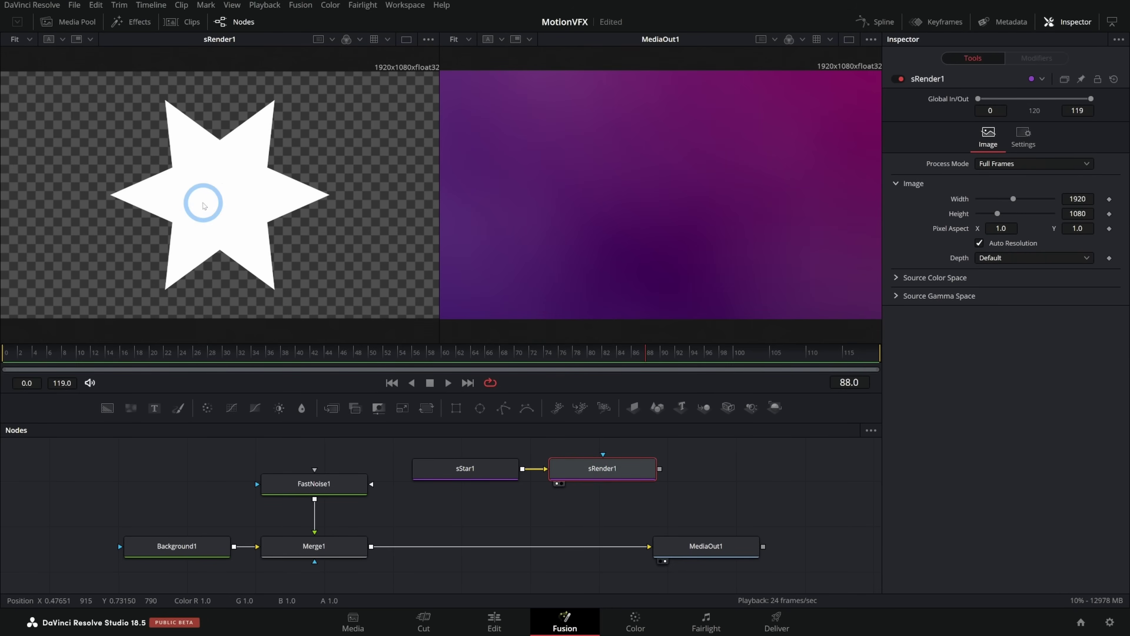
- Reduce sStar1 to 5 points and set its width to 0.2
{"action": "left_click", "coordinate": [468, 470]}
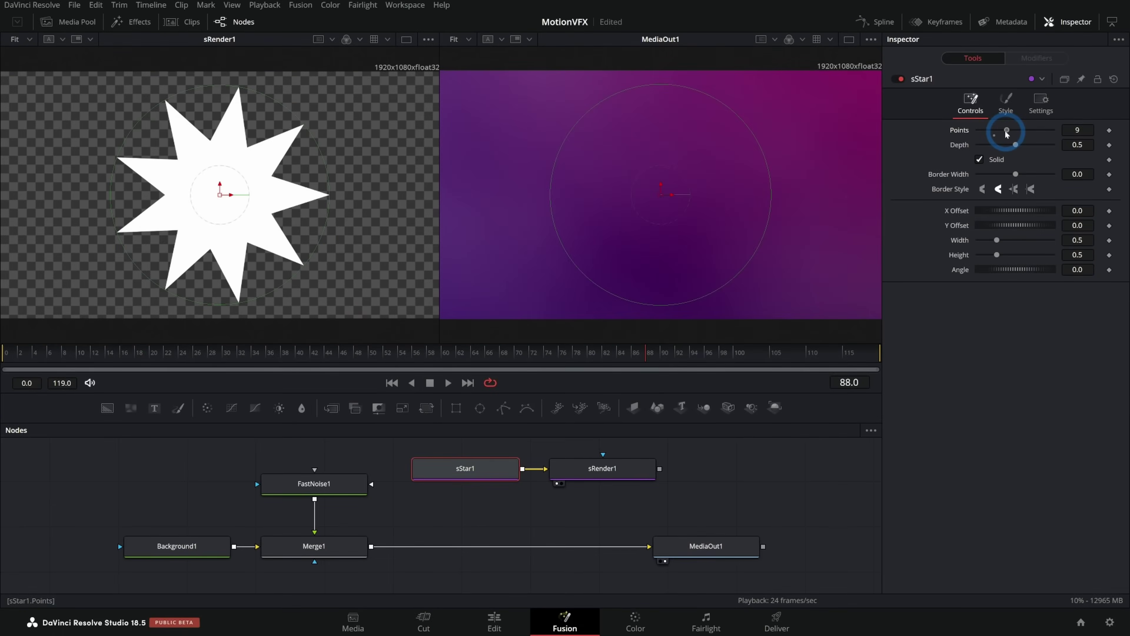
{"action": "left_click_drag", "start_coordinate": [994, 135], "coordinate": [1014, 145]}
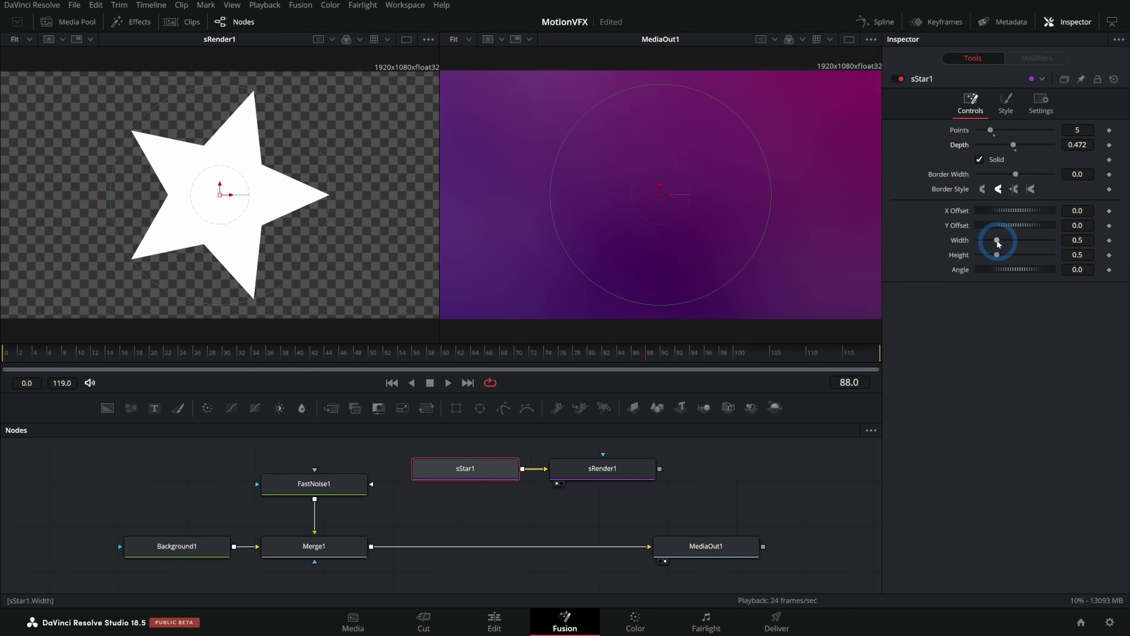
{"action": "mouse_move", "coordinate": [999, 242]}
{"action": "left_mouse_down"}
{"action": "mouse_move", "coordinate": [986, 241]}
{"action": "mouse_move", "coordinate": [990, 255]}
{"action": "left_mouse_up"}
{"action": "left_click", "coordinate": [1078, 241]}
{"action": "type", "text": "0.2"}
{"action": "key", "text": "Tab"}
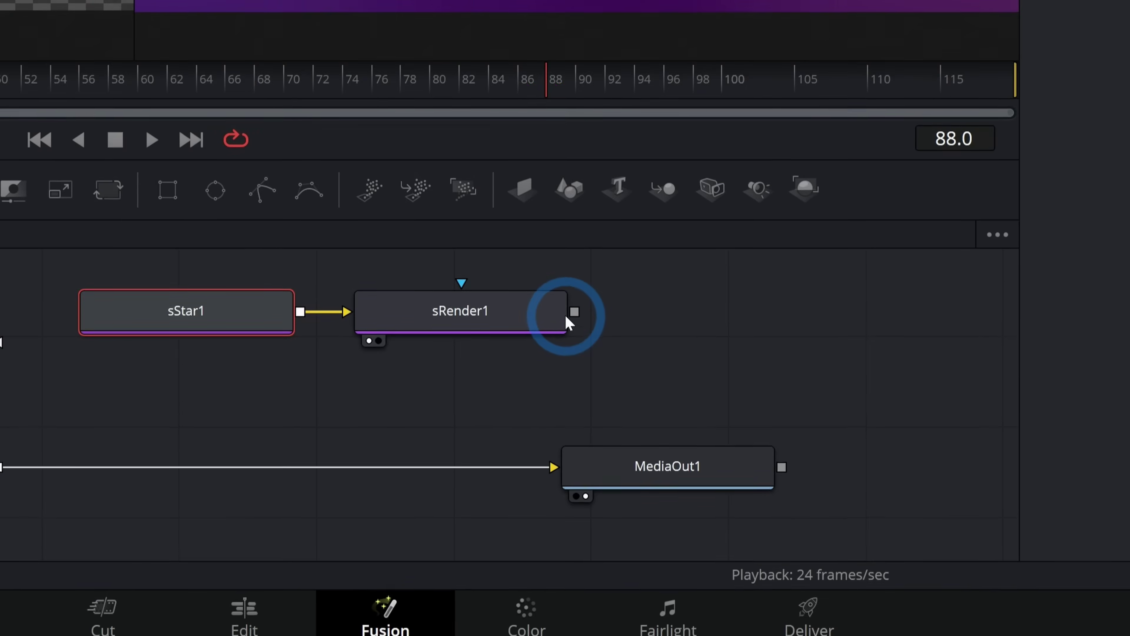
- Composite sRender1's star over the purple background through a new Merge2 feeding MediaOut1
{"action": "left_click_drag", "start_coordinate": [564, 314], "coordinate": [0, 455]}
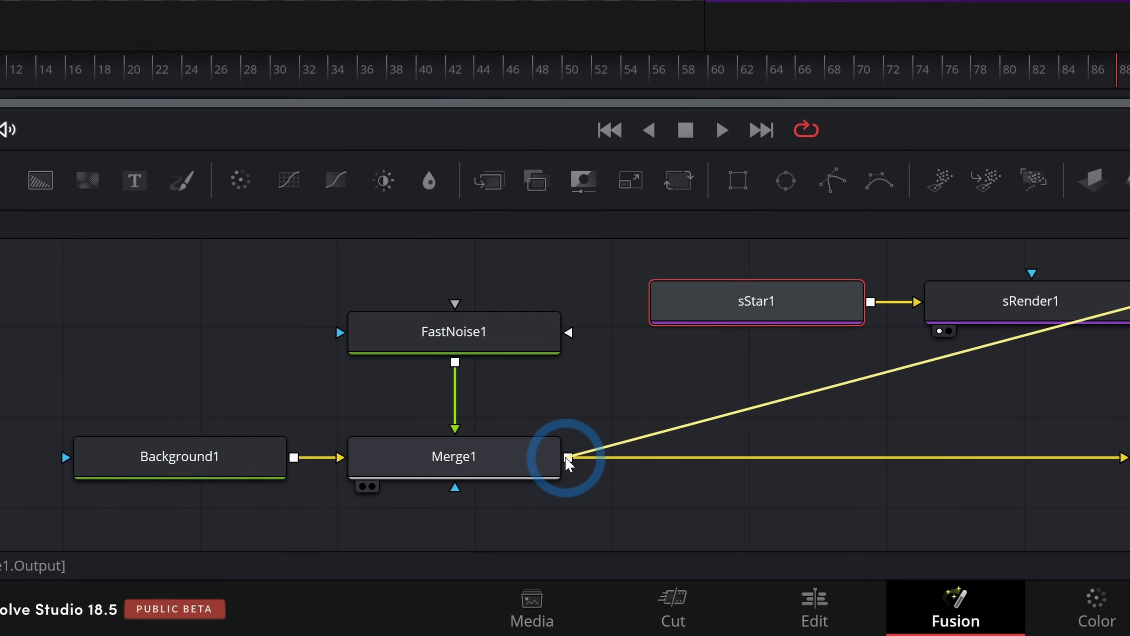
{"action": "left_click_drag", "start_coordinate": [569, 463], "coordinate": [569, 460]}
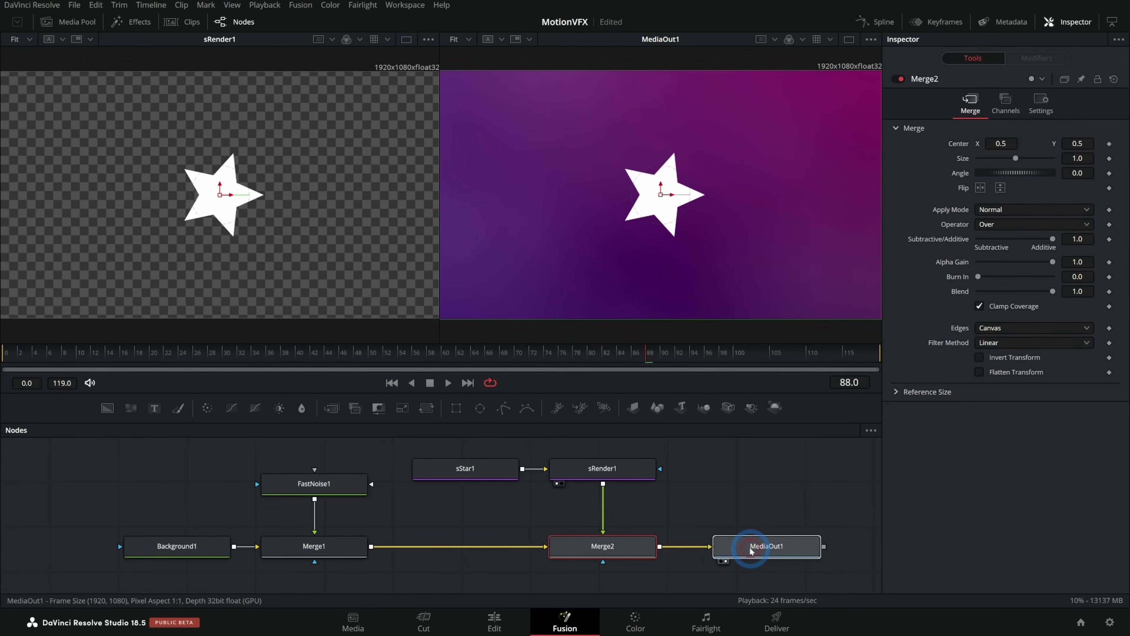
{"action": "left_click", "coordinate": [750, 551]}
{"action": "scroll", "coordinate": [497, 535], "scroll_direction": "up", "scroll_amount": 3}
{"action": "left_click_drag", "start_coordinate": [498, 542], "coordinate": [604, 449]}
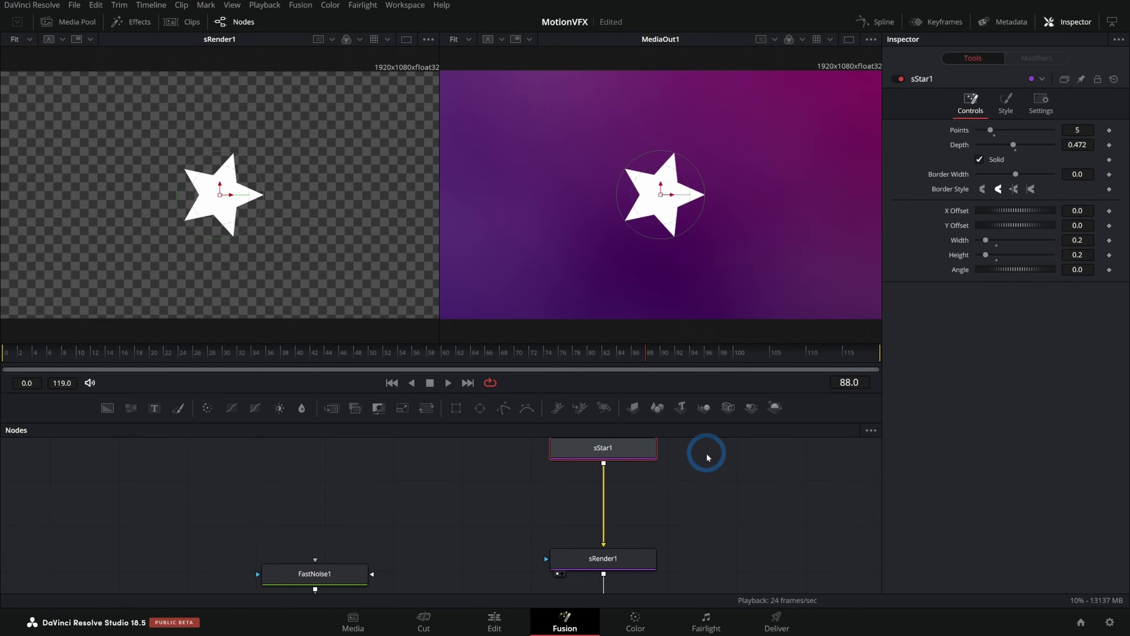
{"action": "left_click", "coordinate": [561, 482]}
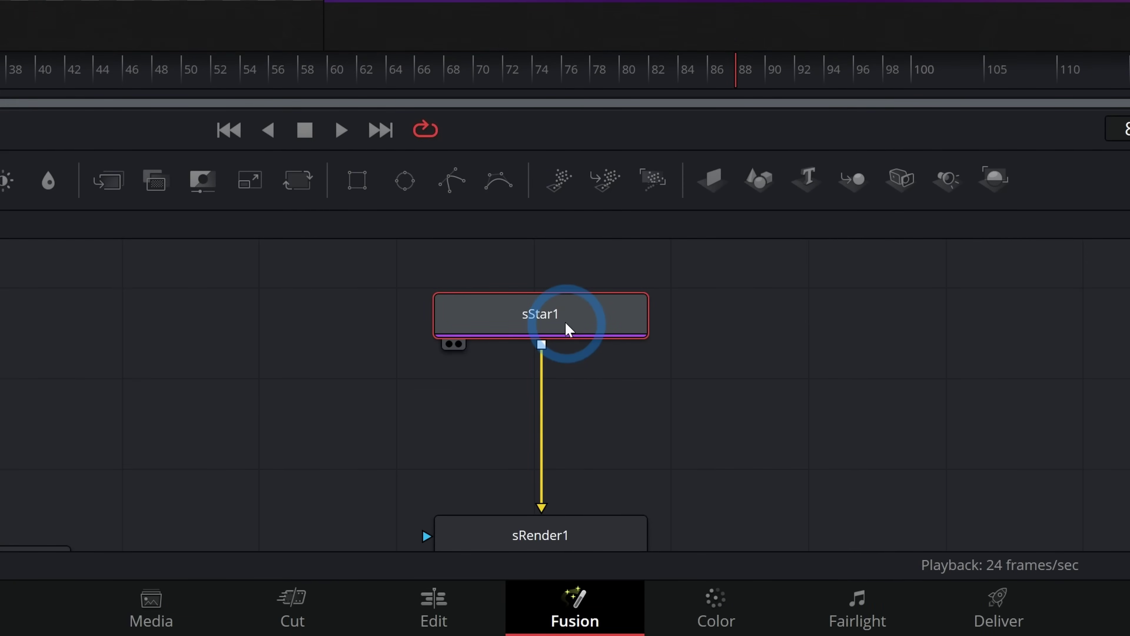
- Insert an sGrid node between sStar1 and sRender1, repeating the star in 6 columns and 6 rows
{"action": "key", "text": "shift+space"}
{"action": "type", "text": "srend"}
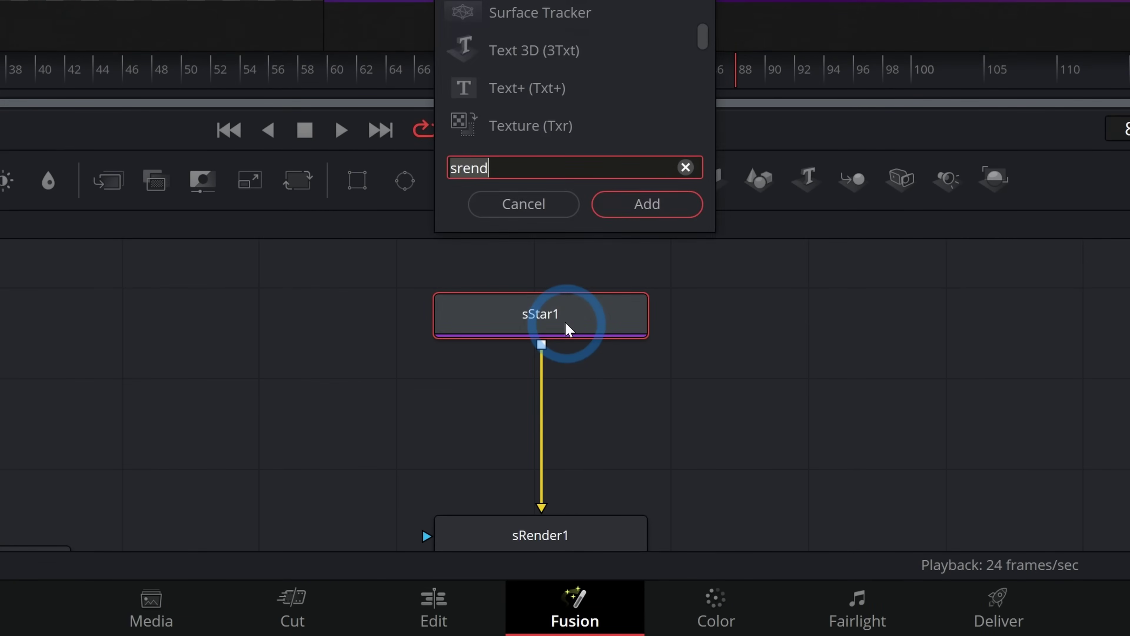
{"action": "key", "text": "BackSpace"}
{"action": "key", "text": "BackSpace"}
{"action": "key", "text": "BackSpace"}
{"action": "key", "text": "BackSpace"}
{"action": "type", "text": "gri"}
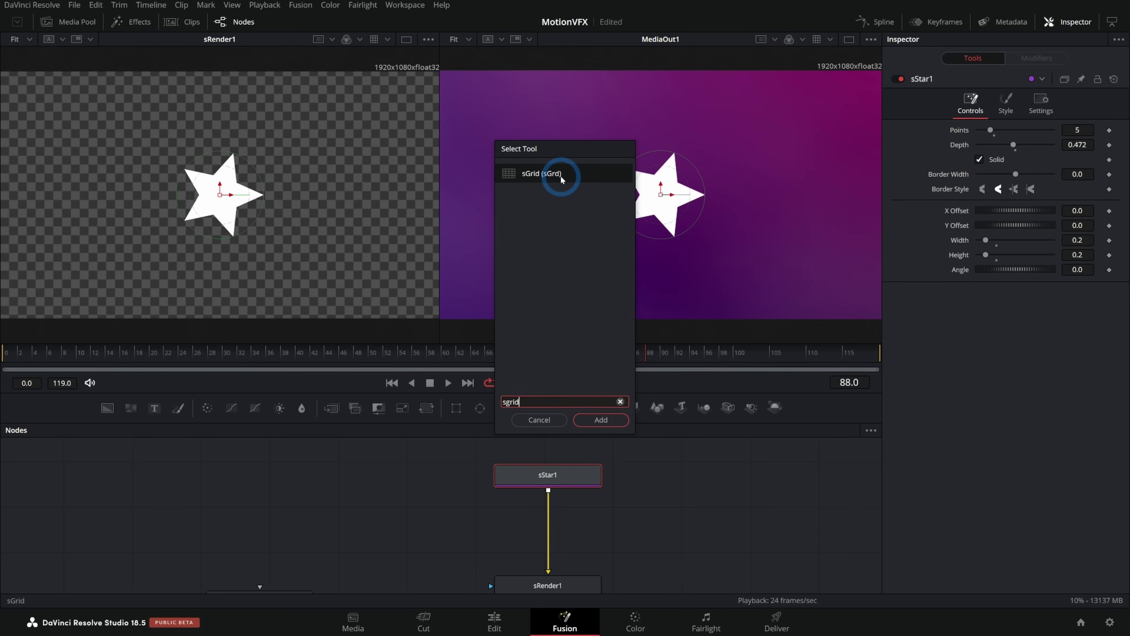
{"action": "double_click", "coordinate": [561, 175]}
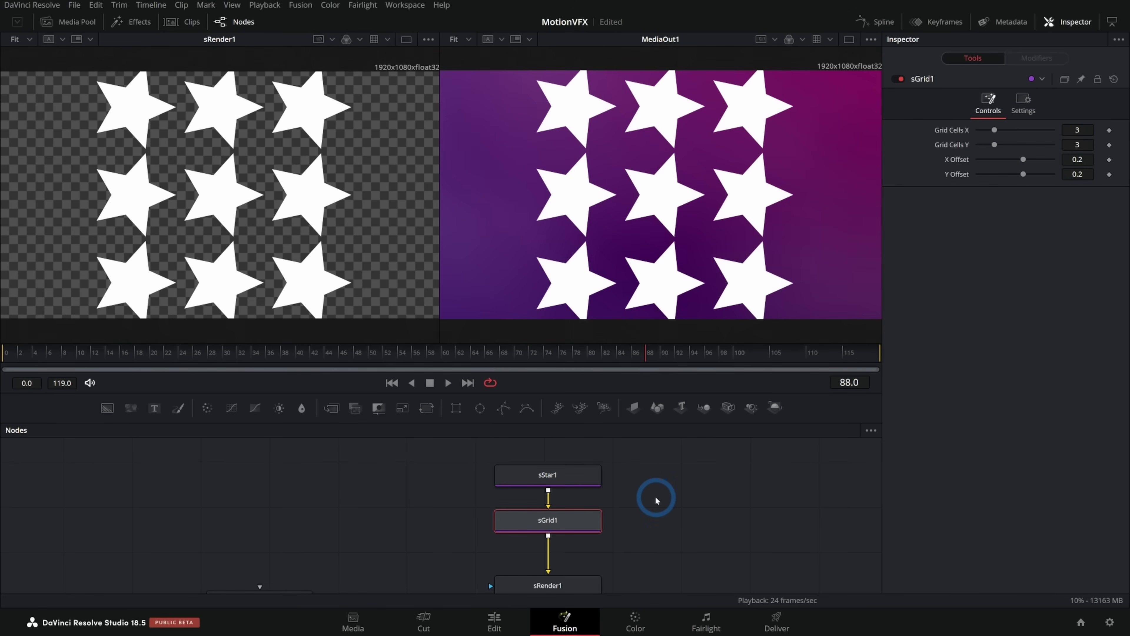
{"action": "left_click_drag", "start_coordinate": [995, 129], "coordinate": [1023, 137]}
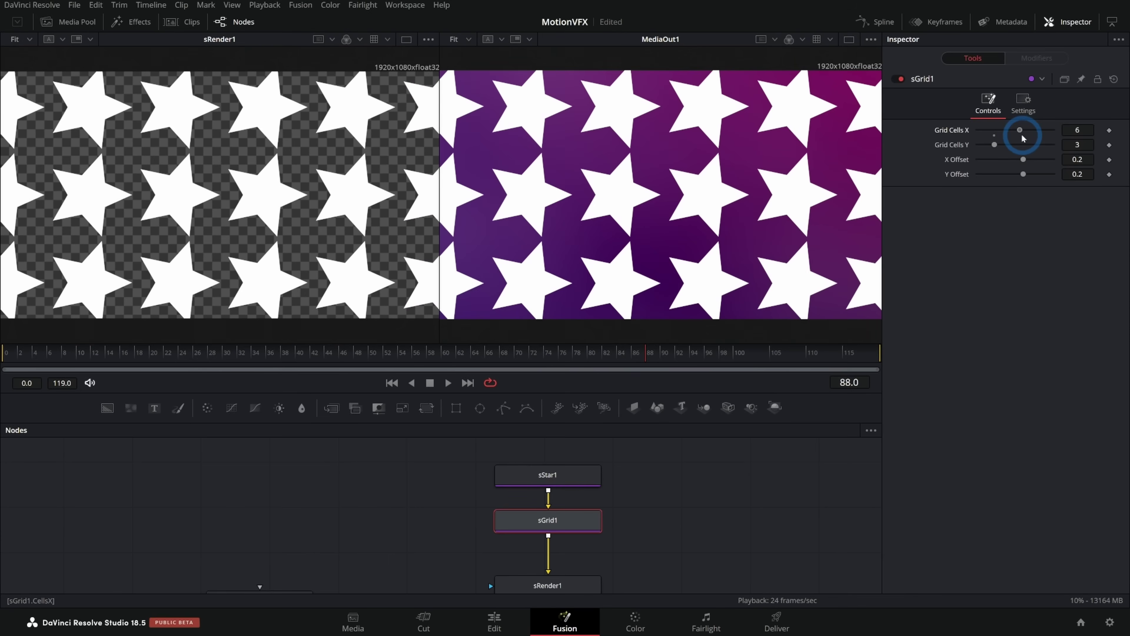
{"action": "left_click", "coordinate": [1019, 146]}
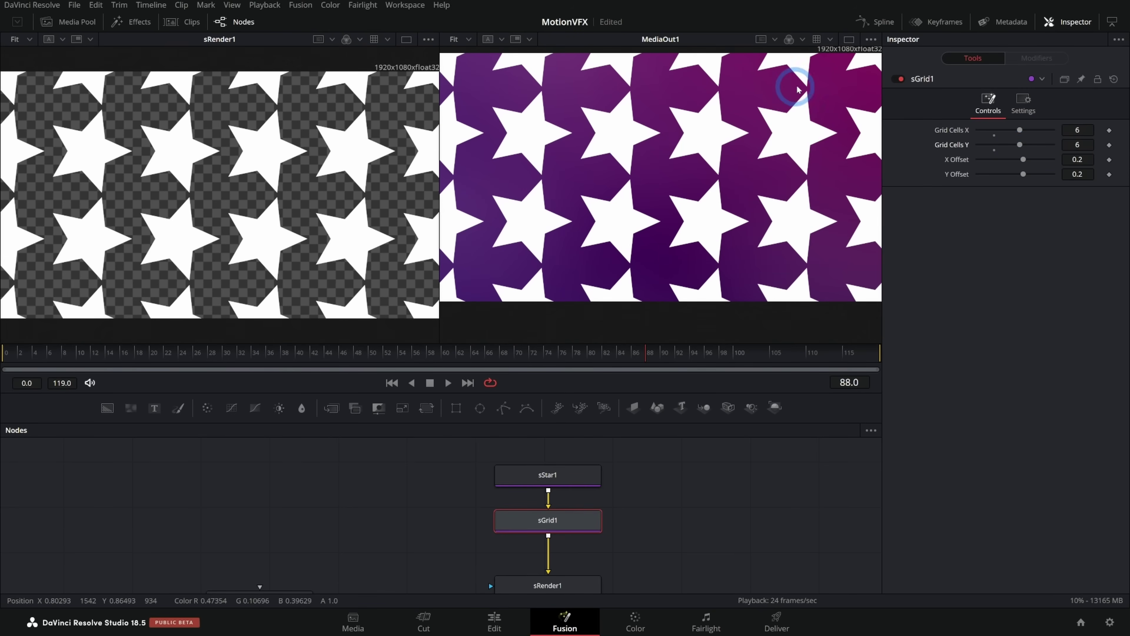
- Show only the final output and shrink the star's width and height to 0.1
{"action": "left_click", "coordinate": [849, 39]}
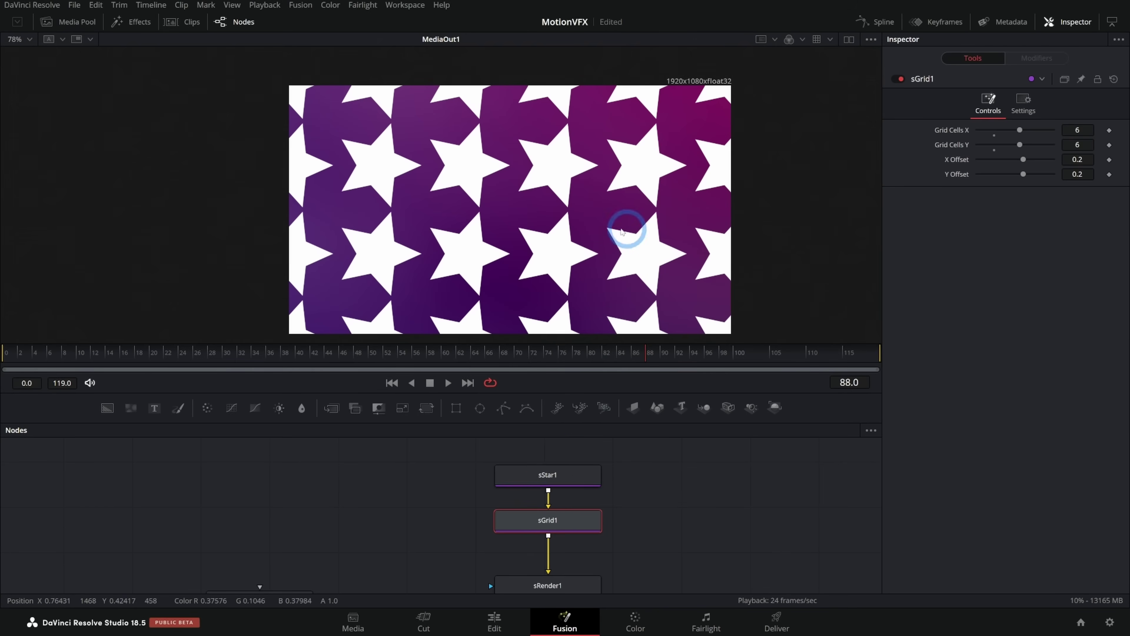
{"action": "left_click", "coordinate": [575, 475]}
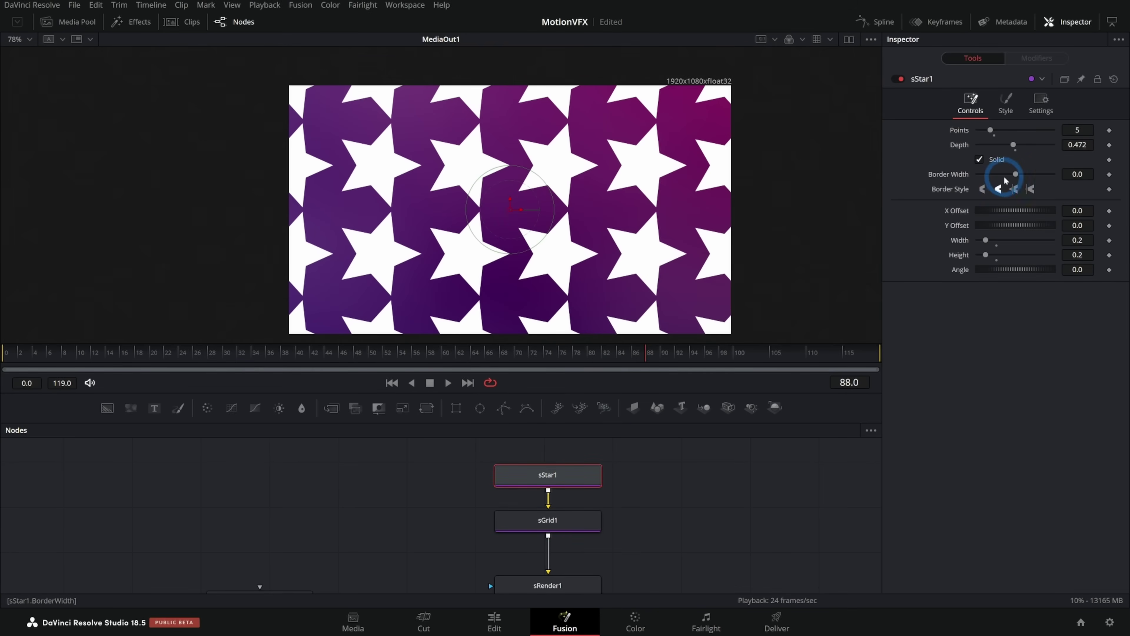
{"action": "left_click_drag", "start_coordinate": [1090, 240], "coordinate": [1057, 256]}
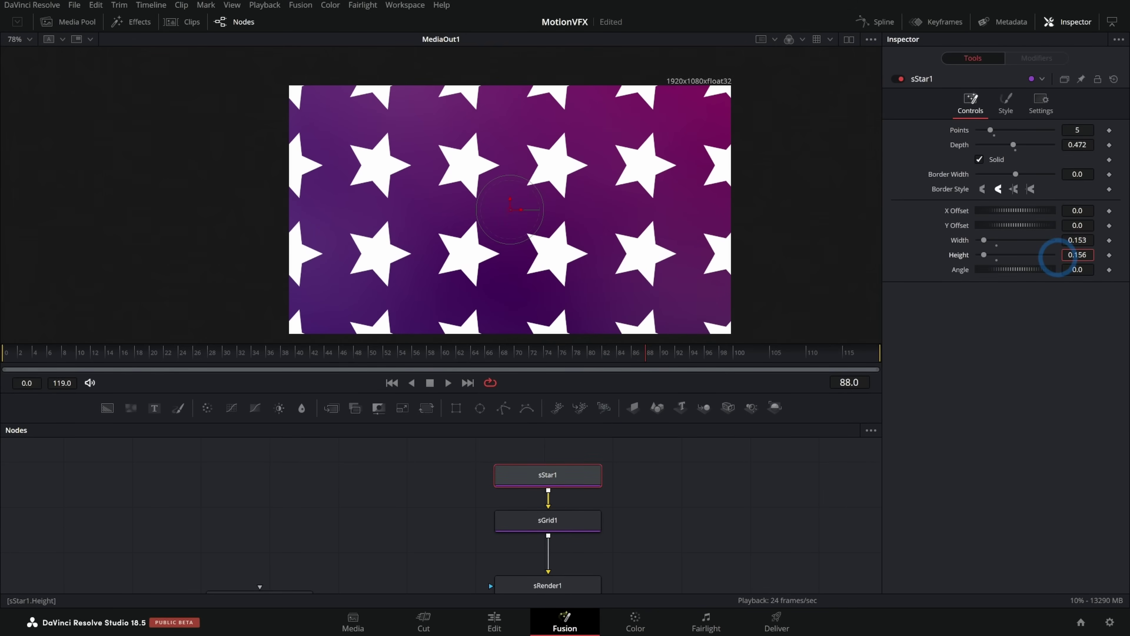
{"action": "left_click", "coordinate": [1077, 240]}
{"action": "type", "text": "0.1"}
{"action": "key", "text": "Tab"}
{"action": "type", "text": "0.1"}
{"action": "key", "text": "Tab"}
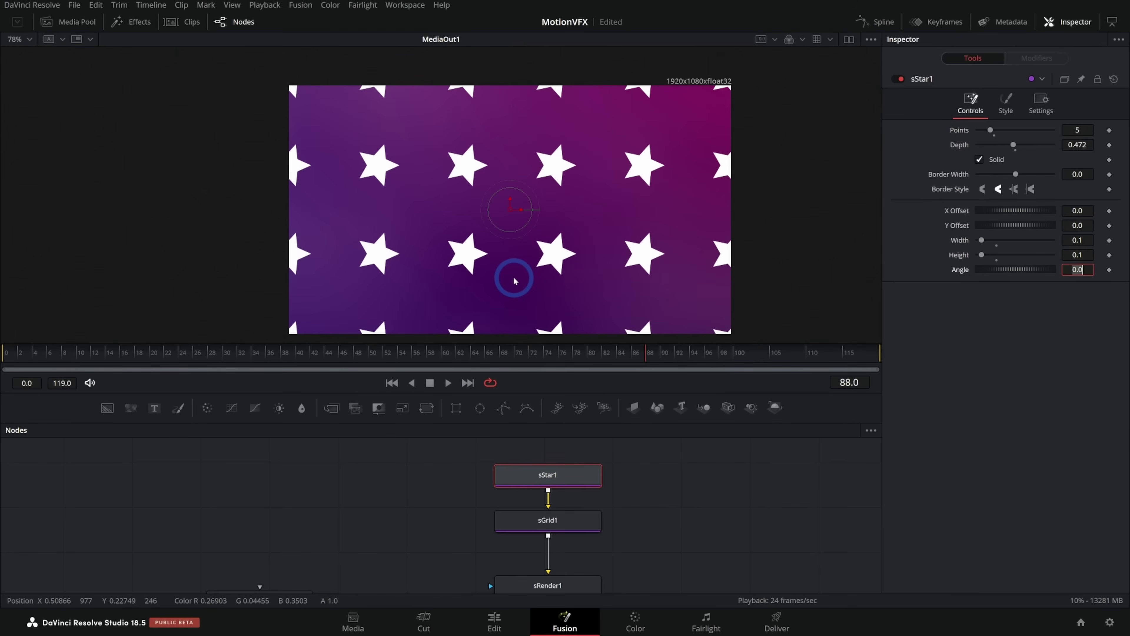
{"action": "scroll", "coordinate": [688, 546], "scroll_direction": "down", "scroll_amount": 2}
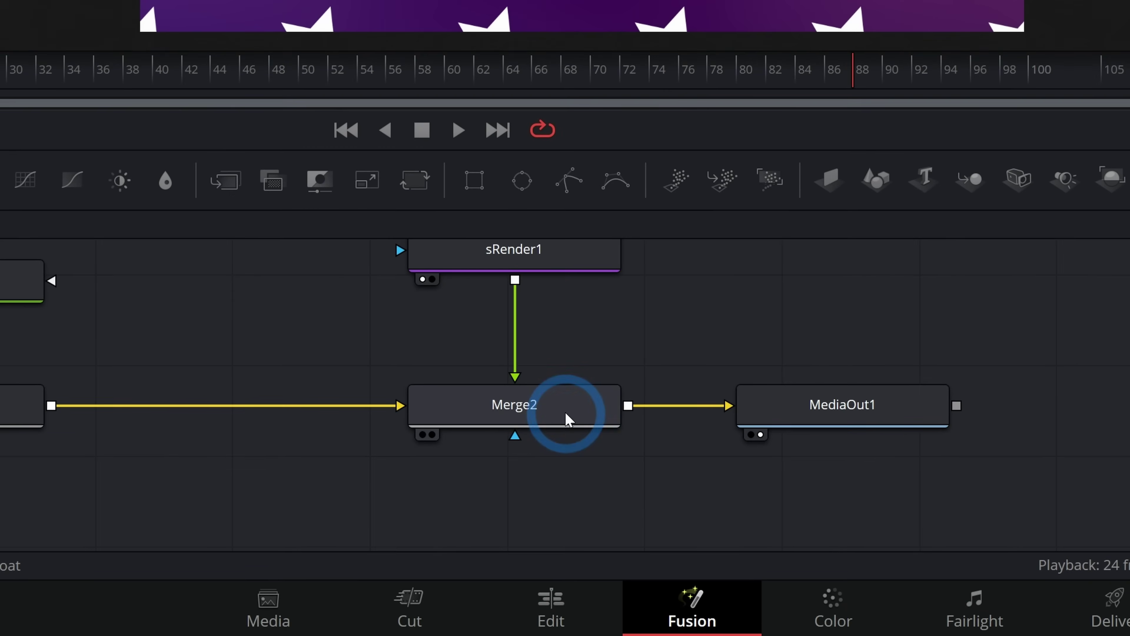
{"action": "left_click", "coordinate": [570, 416]}
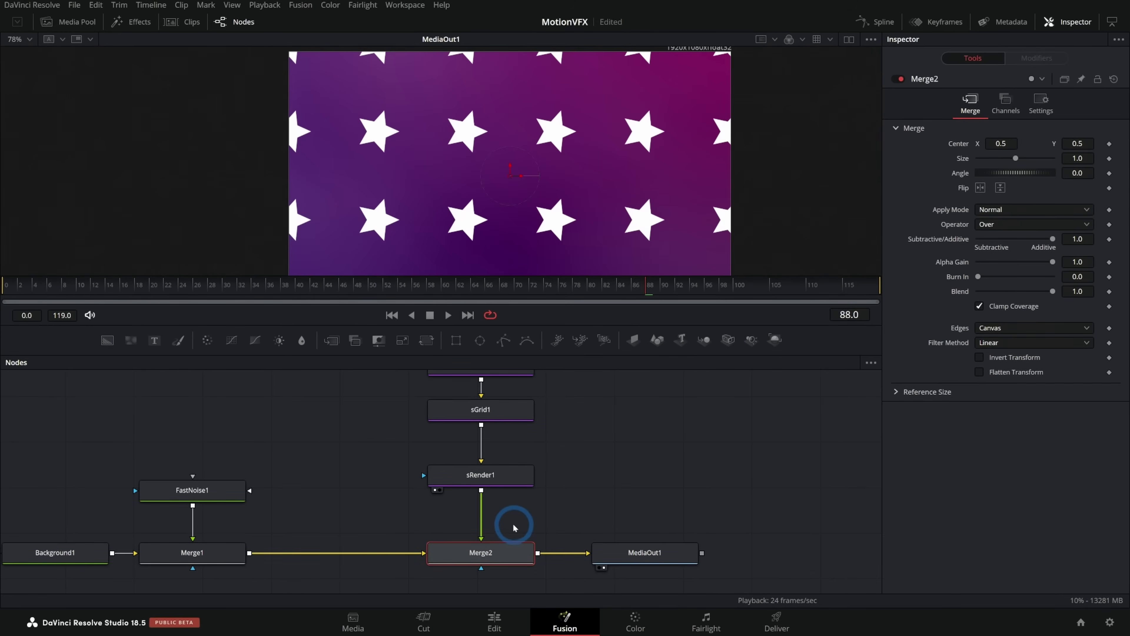
- Lower Merge2's Blend to 0.039 and preview the faint star grid from the first frame
{"action": "left_click_drag", "start_coordinate": [1051, 291], "coordinate": [981, 300]}
{"action": "left_click", "coordinate": [839, 365]}
{"action": "left_click", "coordinate": [385, 315]}
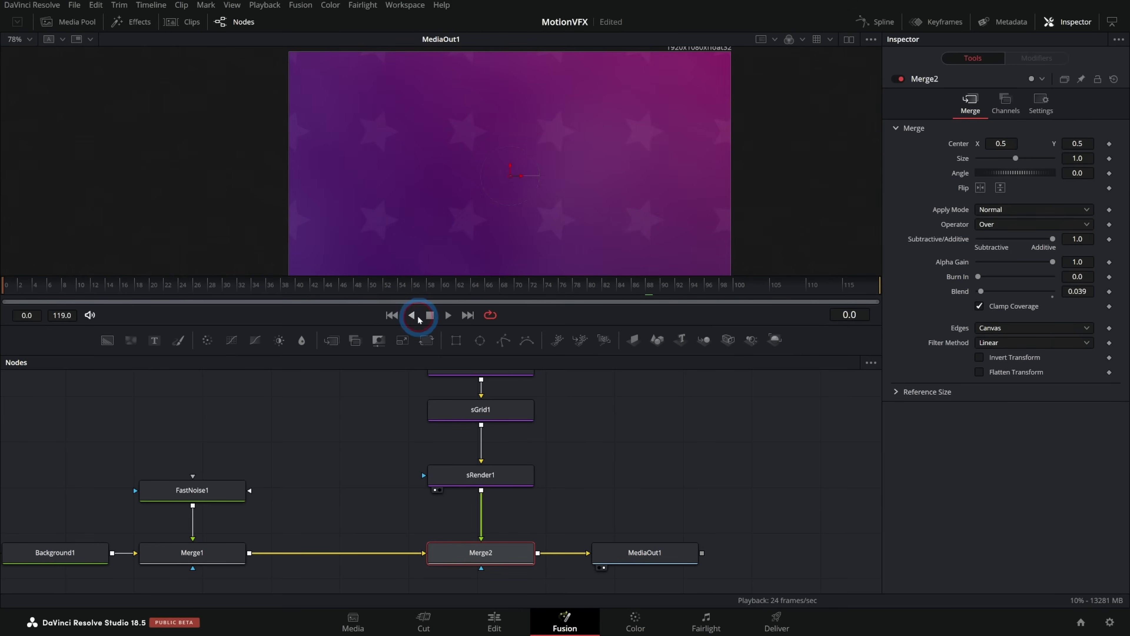
{"action": "left_click", "coordinate": [438, 315]}
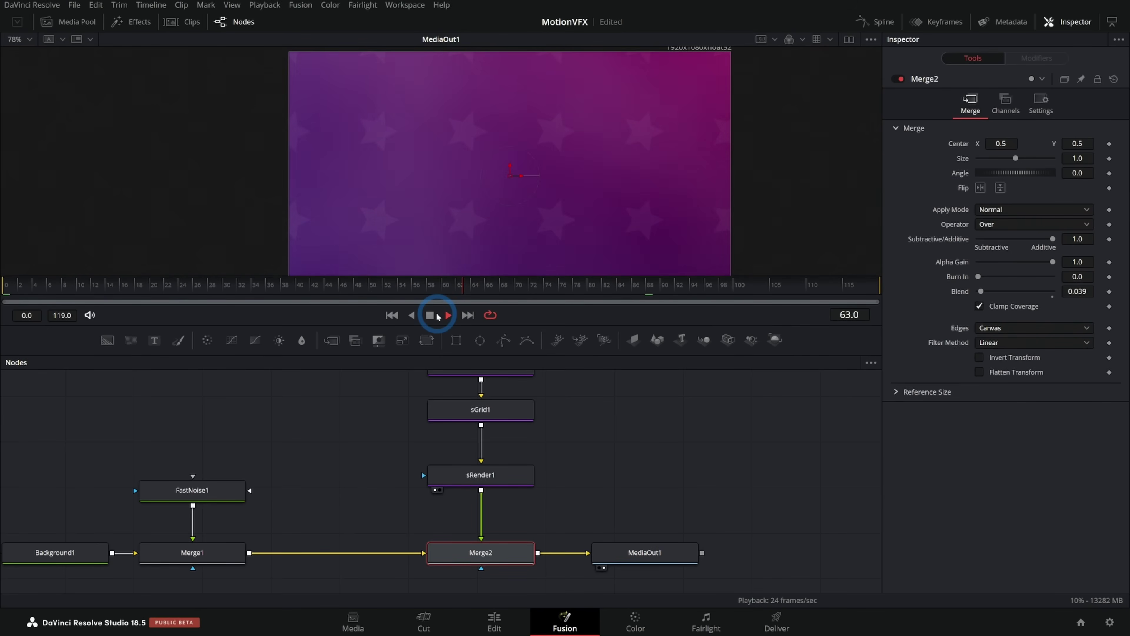
{"action": "scroll", "coordinate": [532, 434], "scroll_direction": "up", "scroll_amount": 2}
{"action": "left_click", "coordinate": [507, 421]}
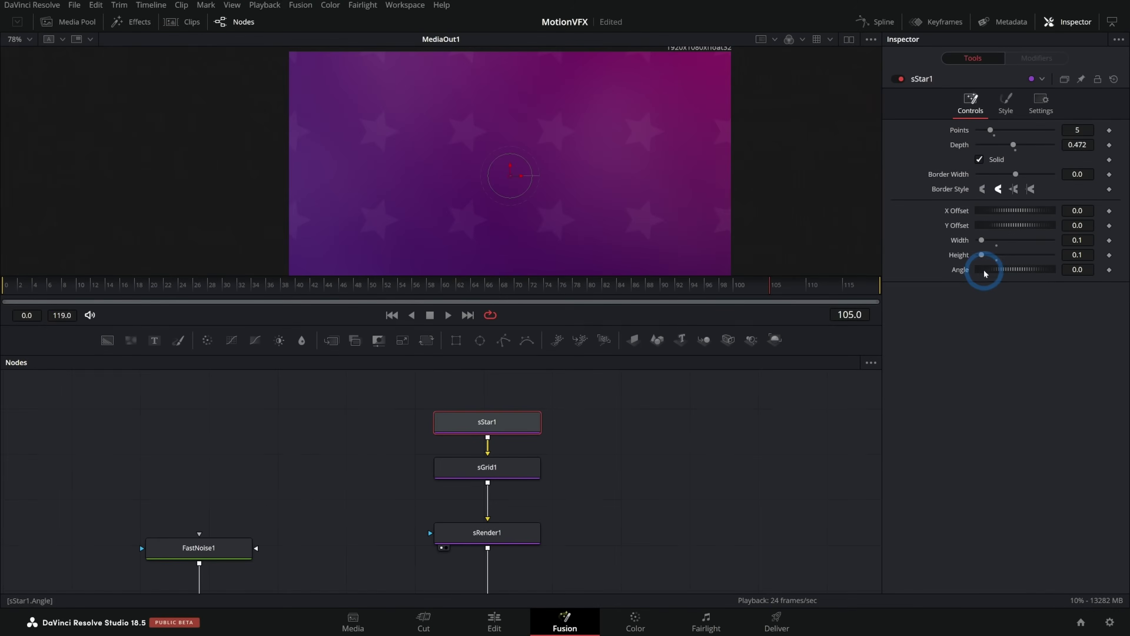
- Keyframe sStar1's Angle from frame 0 to a higher value at the last frame and play it
{"action": "left_click", "coordinate": [2, 295]}
{"action": "left_click", "coordinate": [1109, 270]}
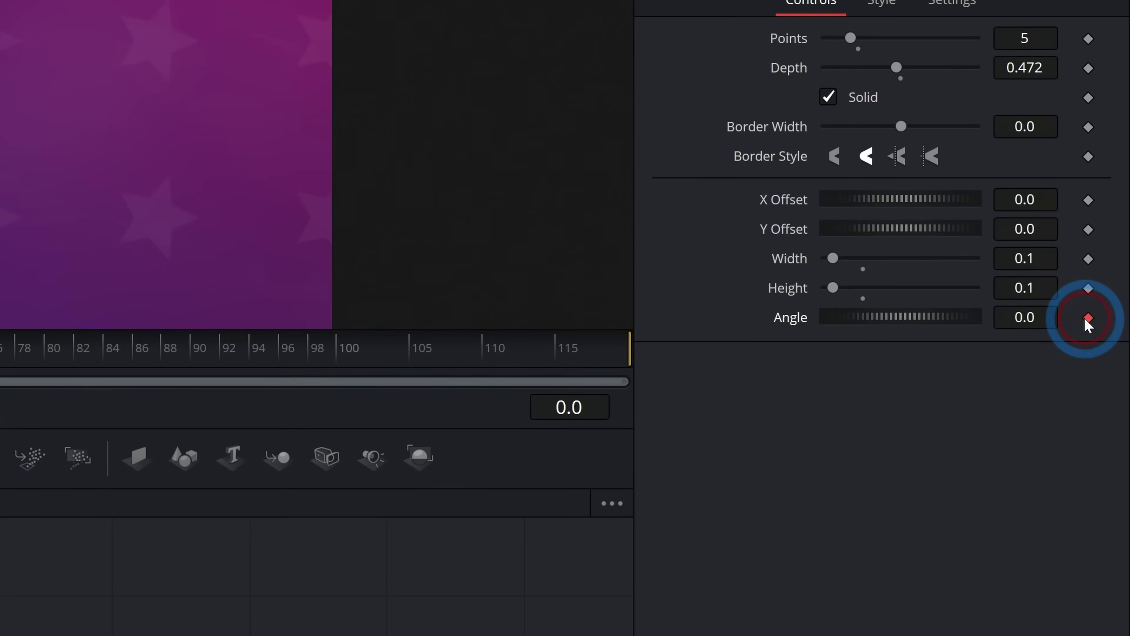
{"action": "left_click_drag", "start_coordinate": [810, 288], "coordinate": [880, 287]}
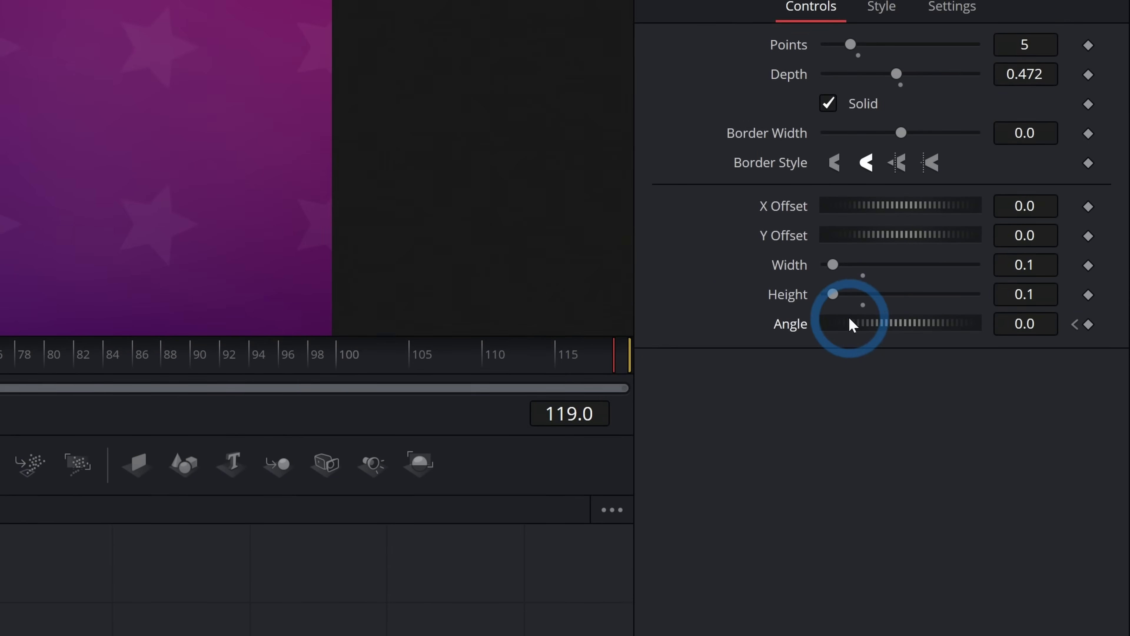
{"action": "left_click_drag", "start_coordinate": [851, 324], "coordinate": [926, 324]}
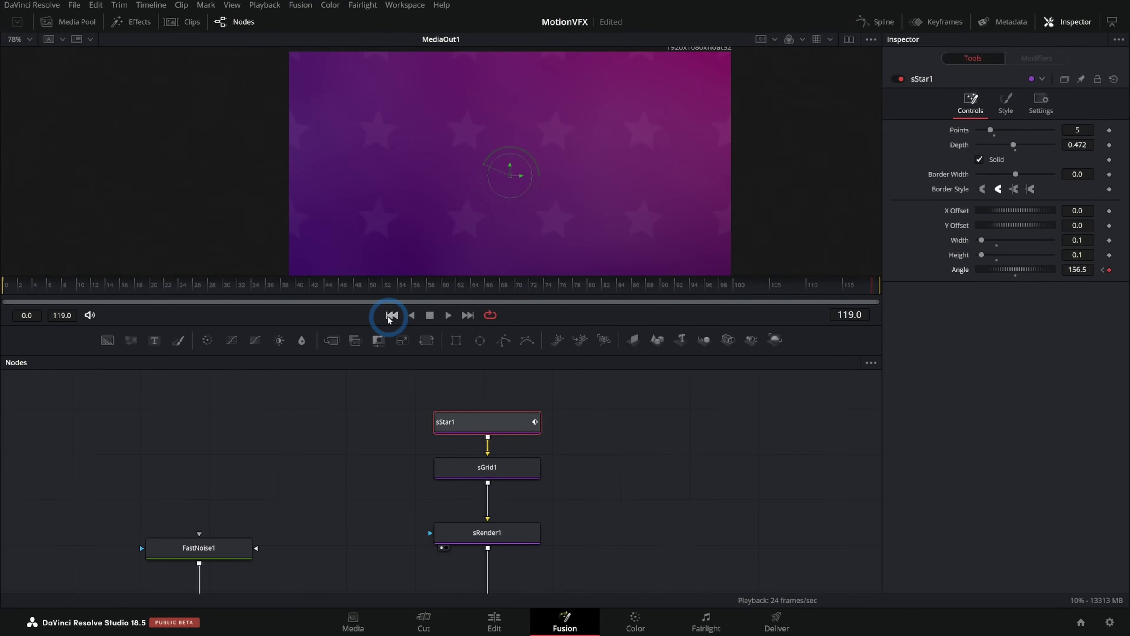
{"action": "left_click", "coordinate": [391, 315]}
{"action": "key", "text": "space"}
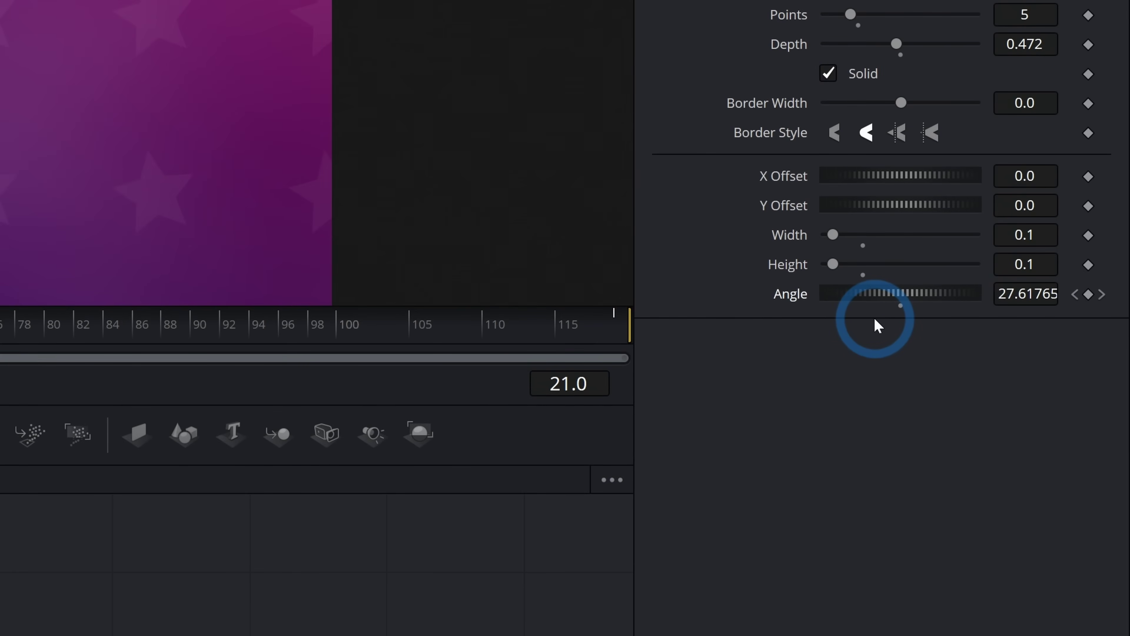
- Reset the Angle animation and drive Angle with a time expression, then play the rotation
{"action": "double_click", "coordinate": [1003, 282]}
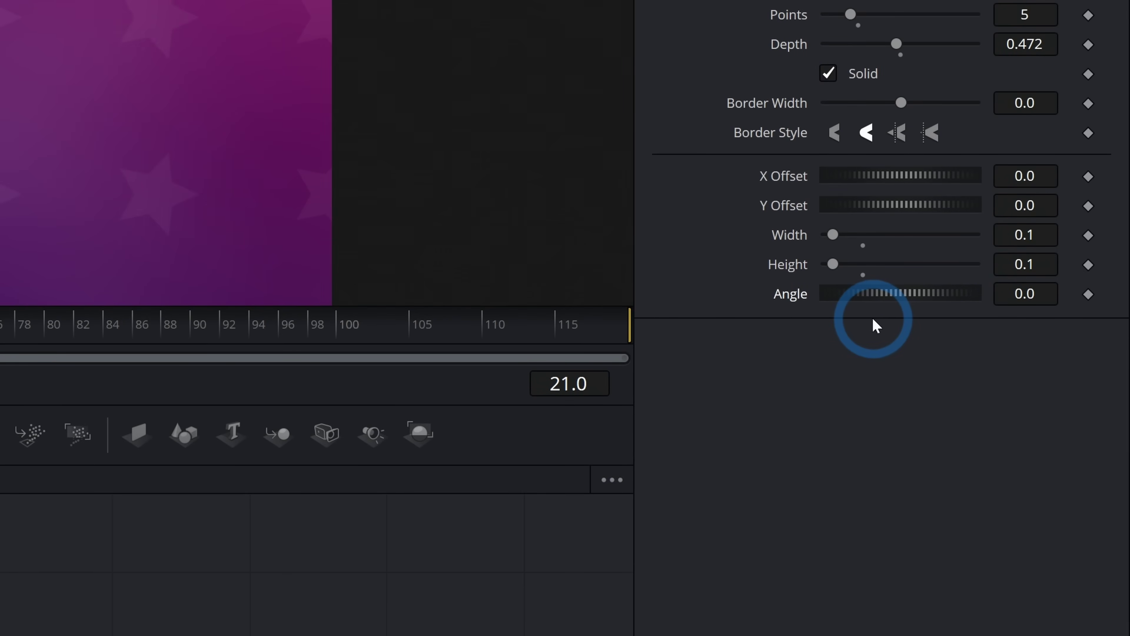
{"action": "left_click", "coordinate": [1011, 312]}
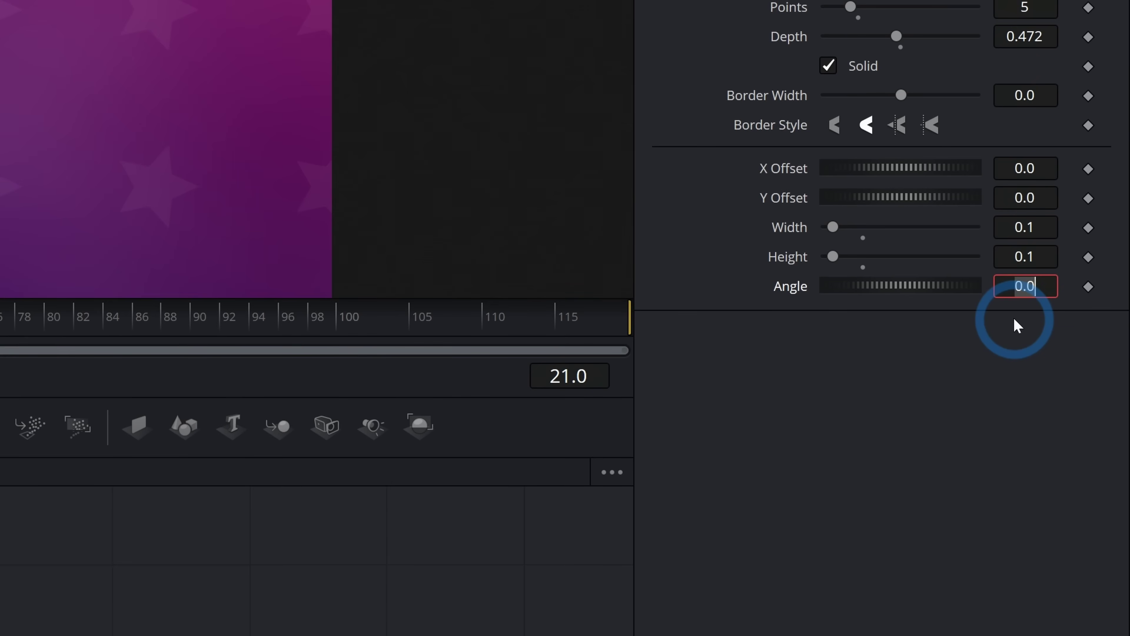
{"action": "type", "text": "=time"}
{"action": "key", "text": "Return"}
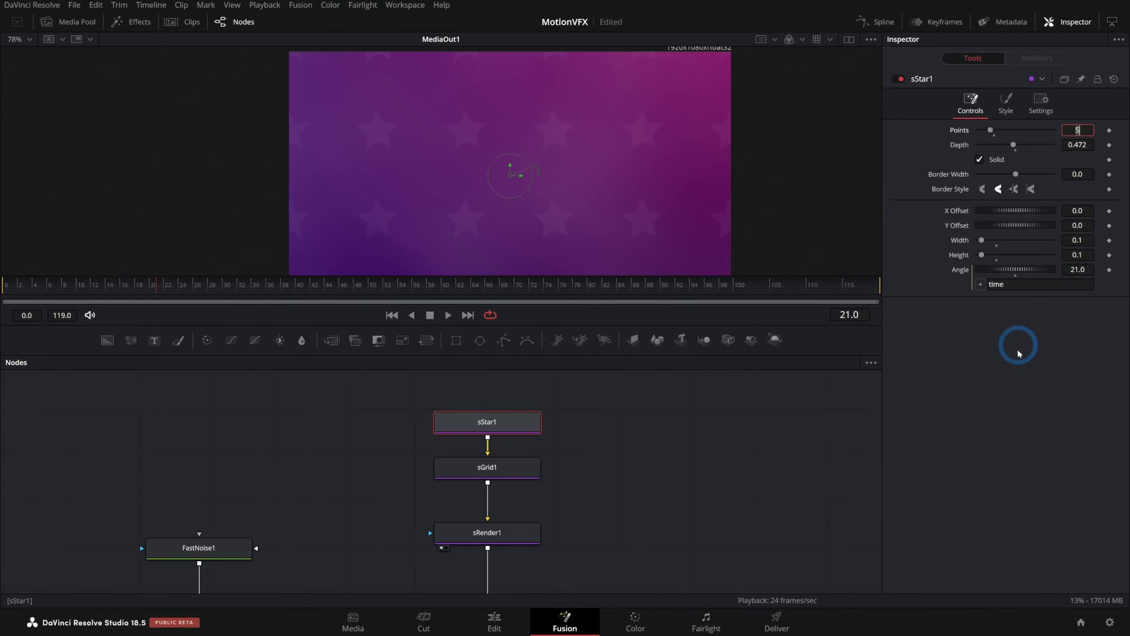
{"action": "left_click", "coordinate": [449, 314]}
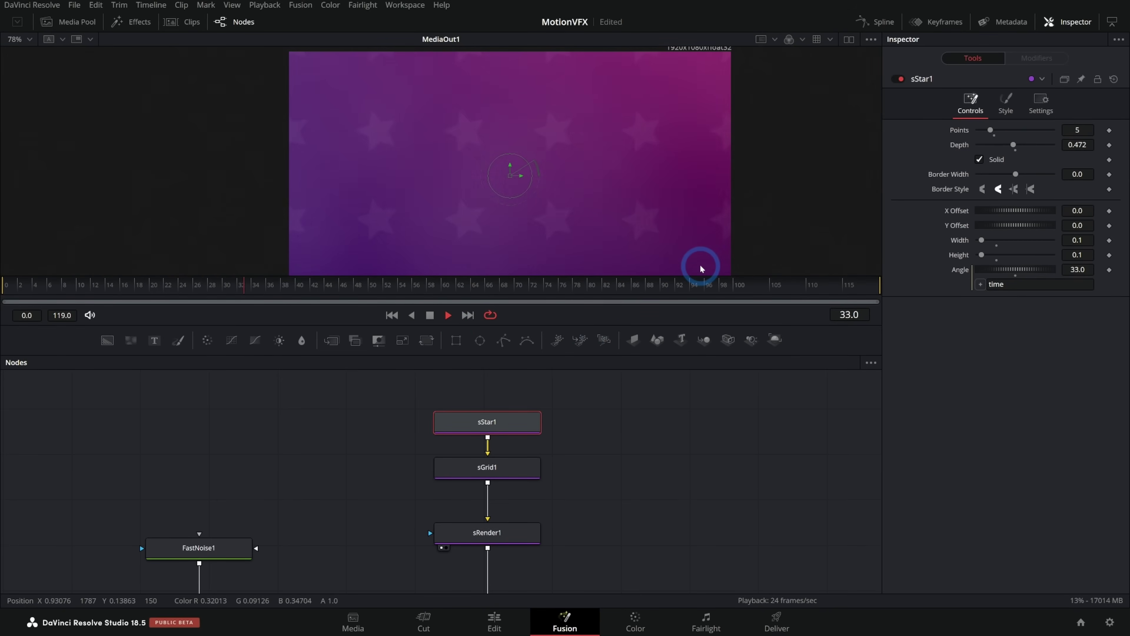
- Rearrange the node graph and viewer, viewing MediaOut1 around frame 86
{"action": "scroll", "coordinate": [646, 227], "scroll_direction": "down", "scroll_amount": 3}
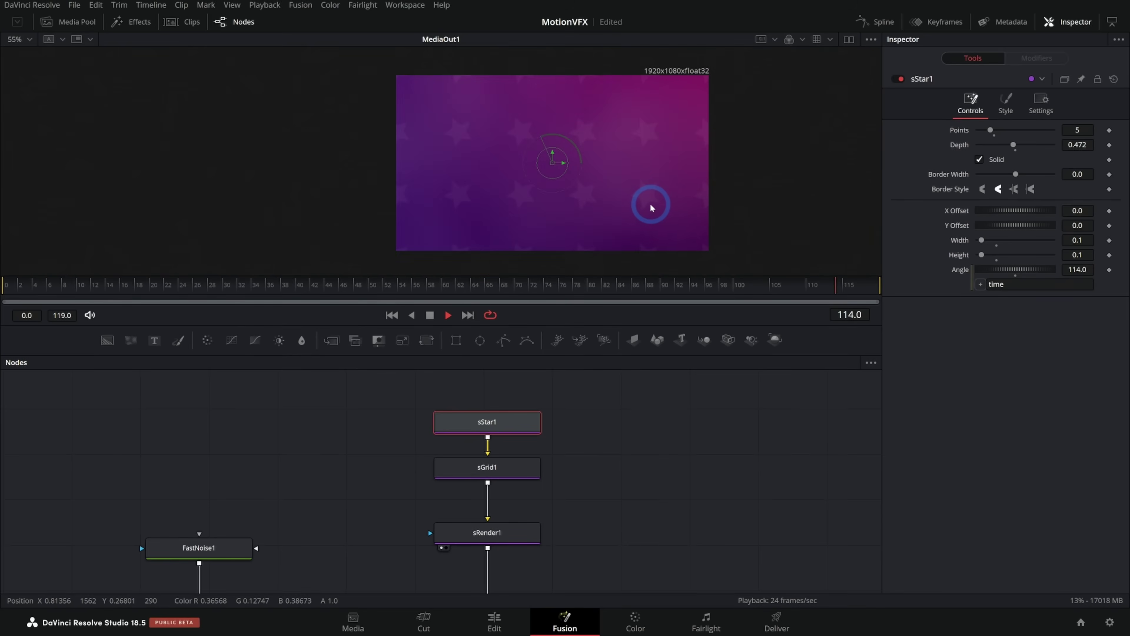
{"action": "left_click_drag", "start_coordinate": [669, 521], "coordinate": [550, 419]}
{"action": "left_click", "coordinate": [532, 508]}
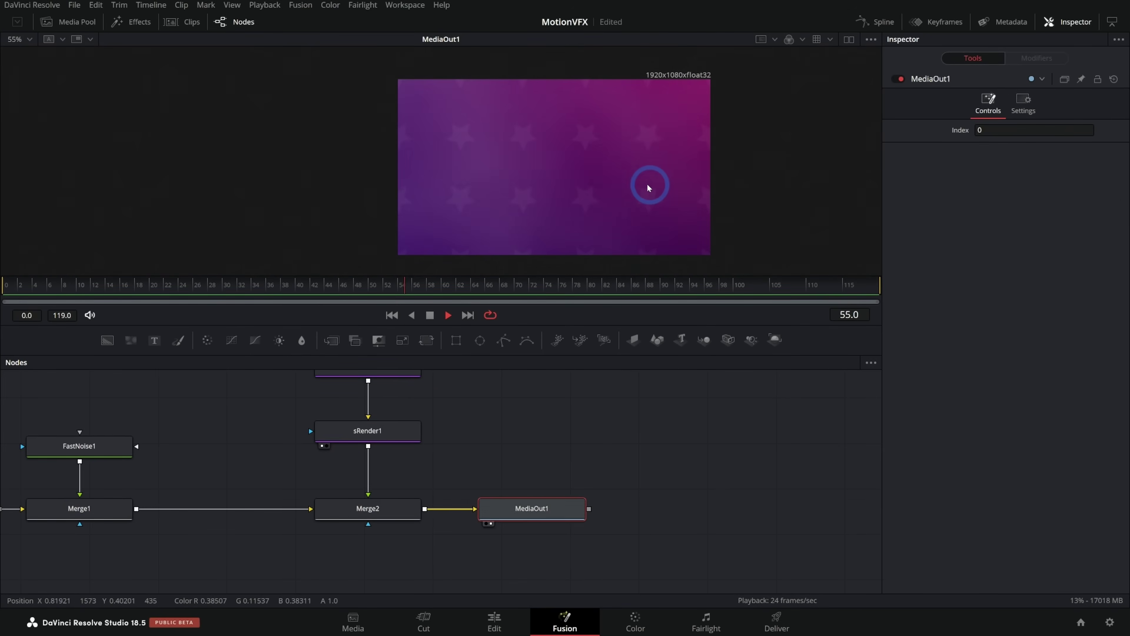
{"action": "left_click", "coordinate": [631, 285]}
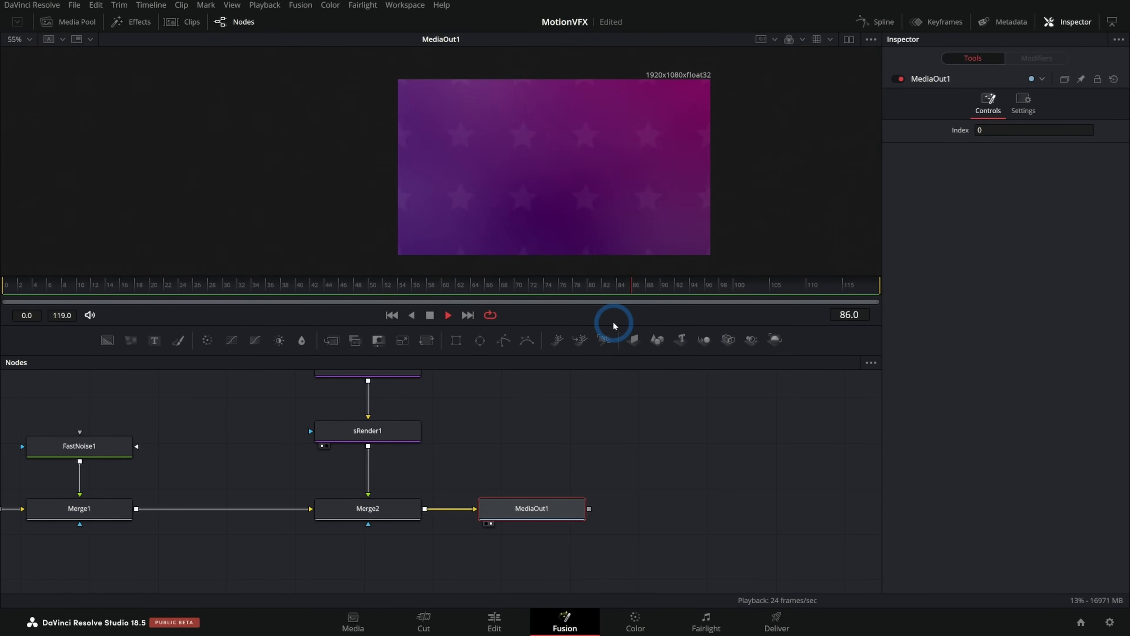
{"action": "left_click_drag", "start_coordinate": [613, 326], "coordinate": [614, 381]}
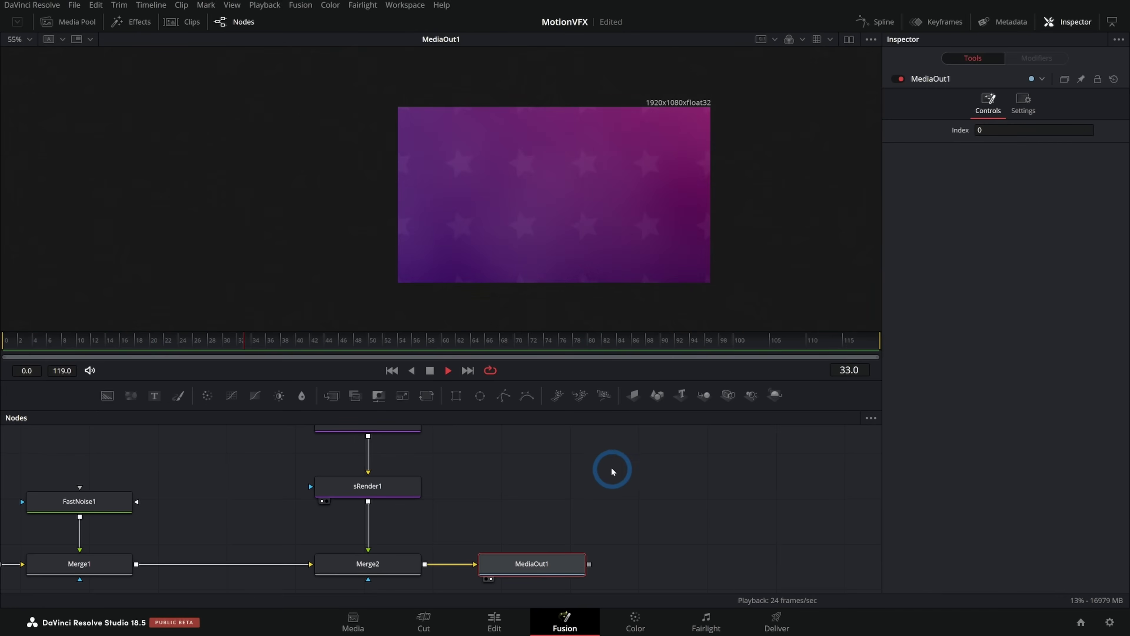
{"action": "left_click_drag", "start_coordinate": [622, 473], "coordinate": [646, 529]}
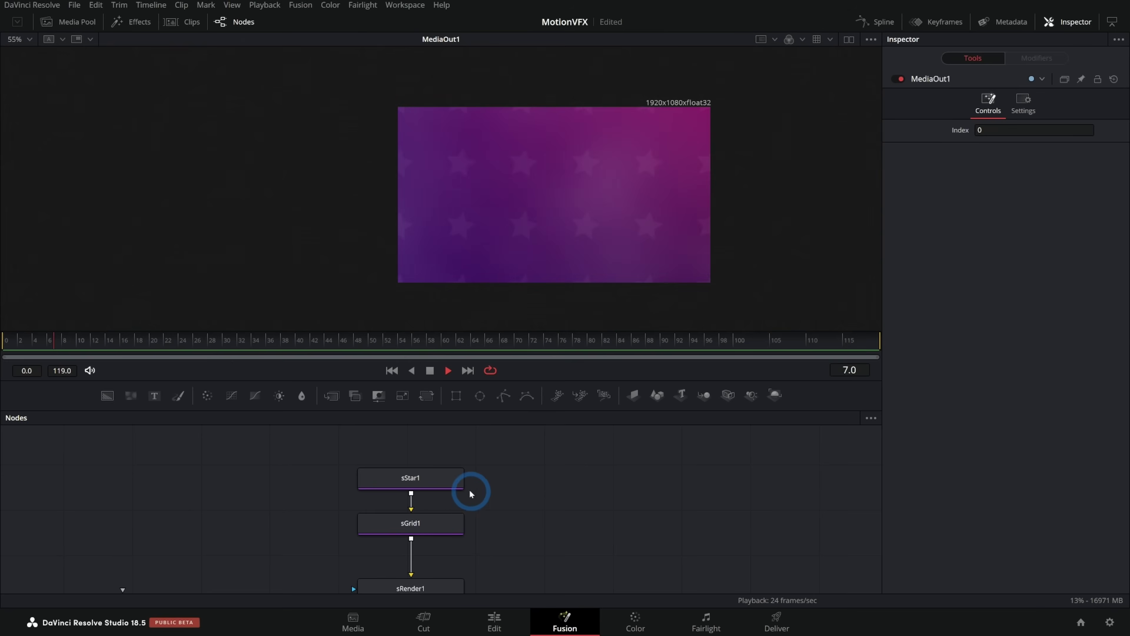
{"action": "key", "text": "shift+space"}
- Add an sNGon shape feeding sGrid1 in place of sStar1, sized 0.126 wide and high
{"action": "type", "text": "shape"}
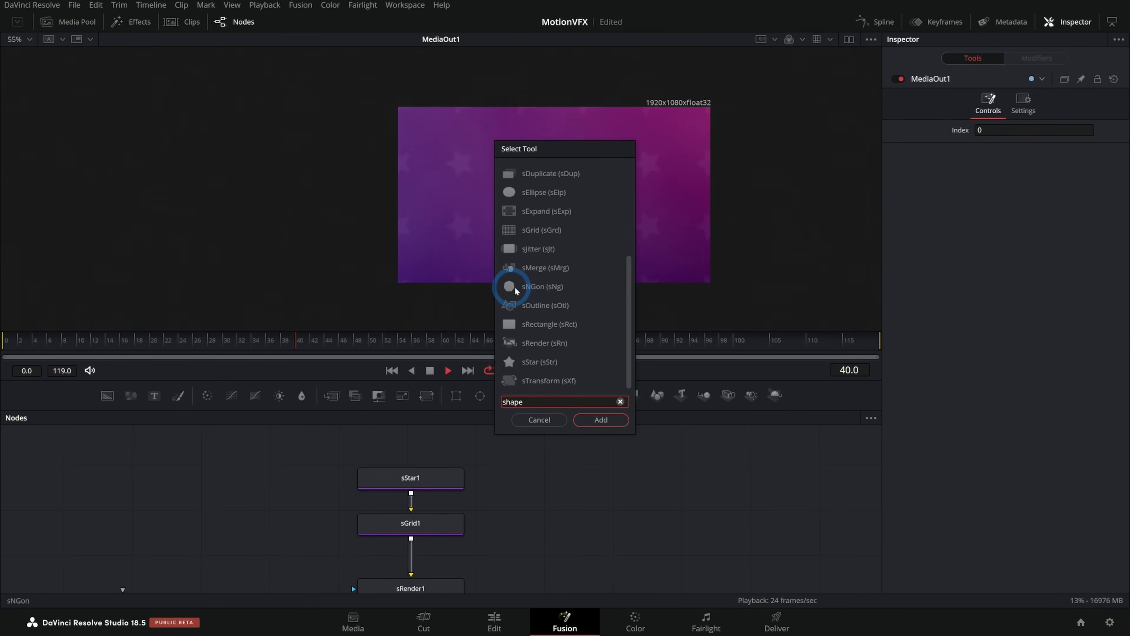
{"action": "key", "text": "BackSpace"}
{"action": "key", "text": "BackSpace"}
{"action": "key", "text": "BackSpace"}
{"action": "key", "text": "BackSpace"}
{"action": "key", "text": "BackSpace"}
{"action": "type", "text": "sNGon"}
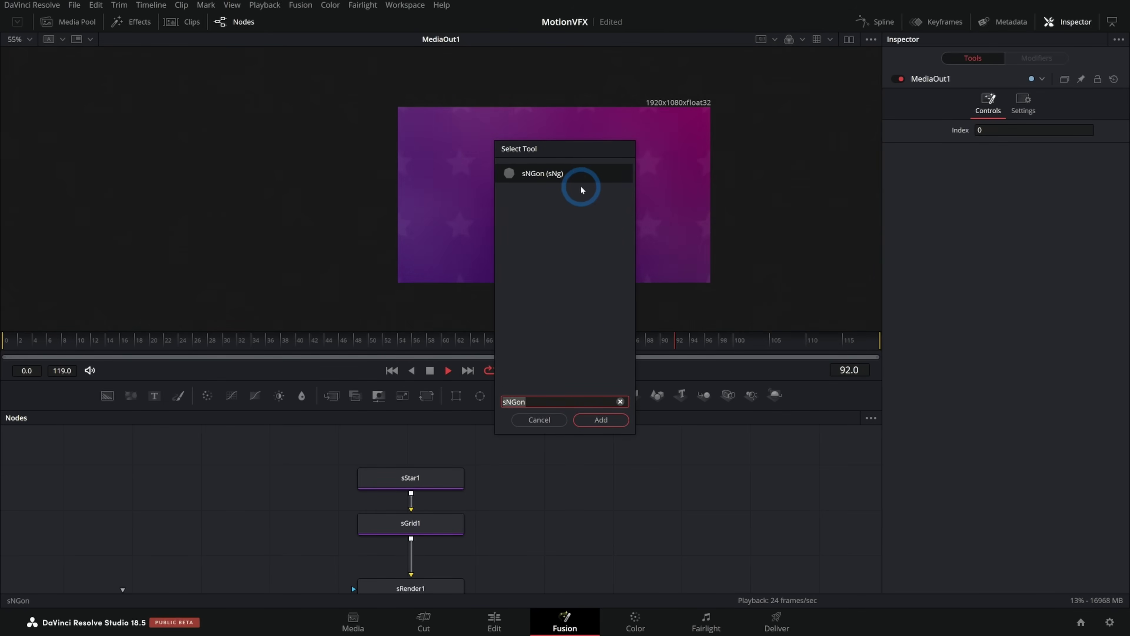
{"action": "left_click", "coordinate": [602, 420]}
{"action": "left_click_drag", "start_coordinate": [349, 466], "coordinate": [410, 508]}
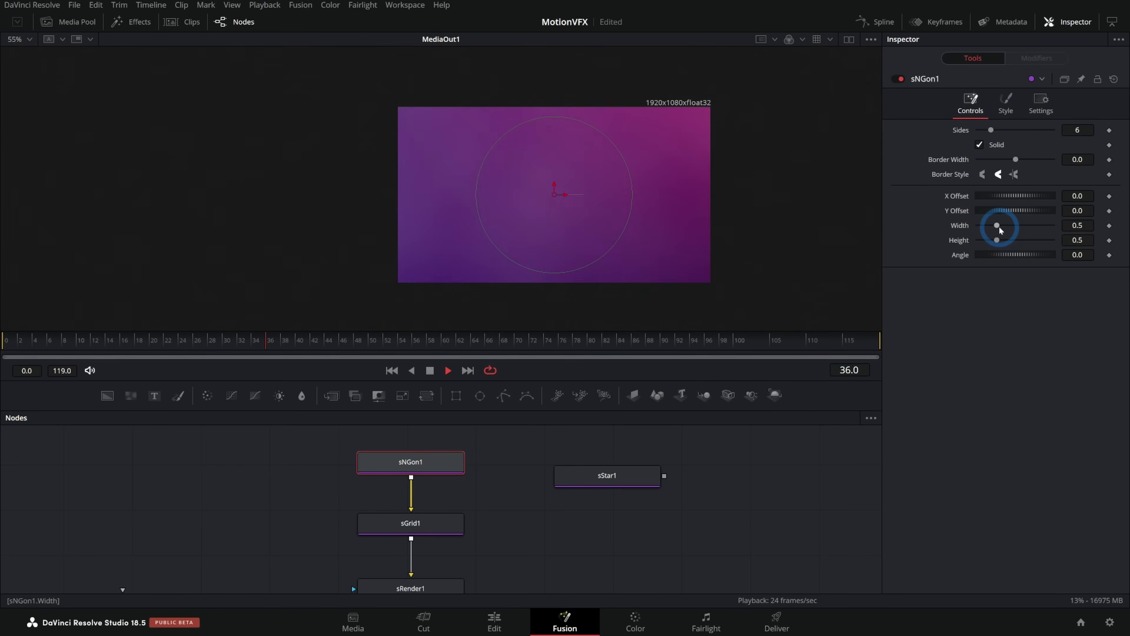
{"action": "left_click_drag", "start_coordinate": [997, 225], "coordinate": [990, 237]}
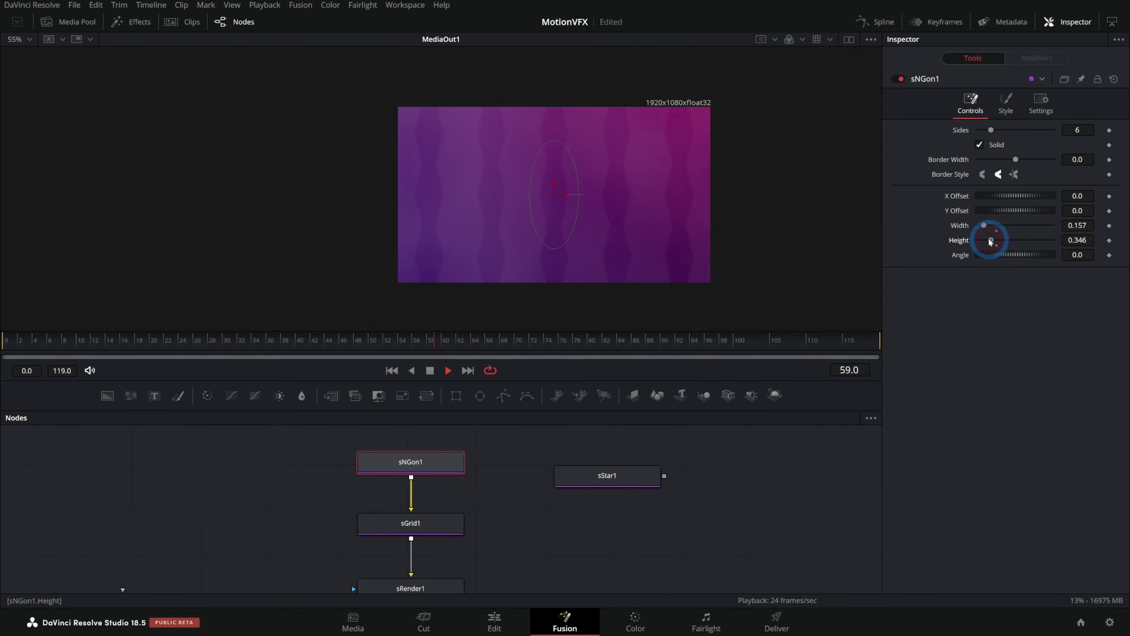
{"action": "left_click", "coordinate": [582, 202]}
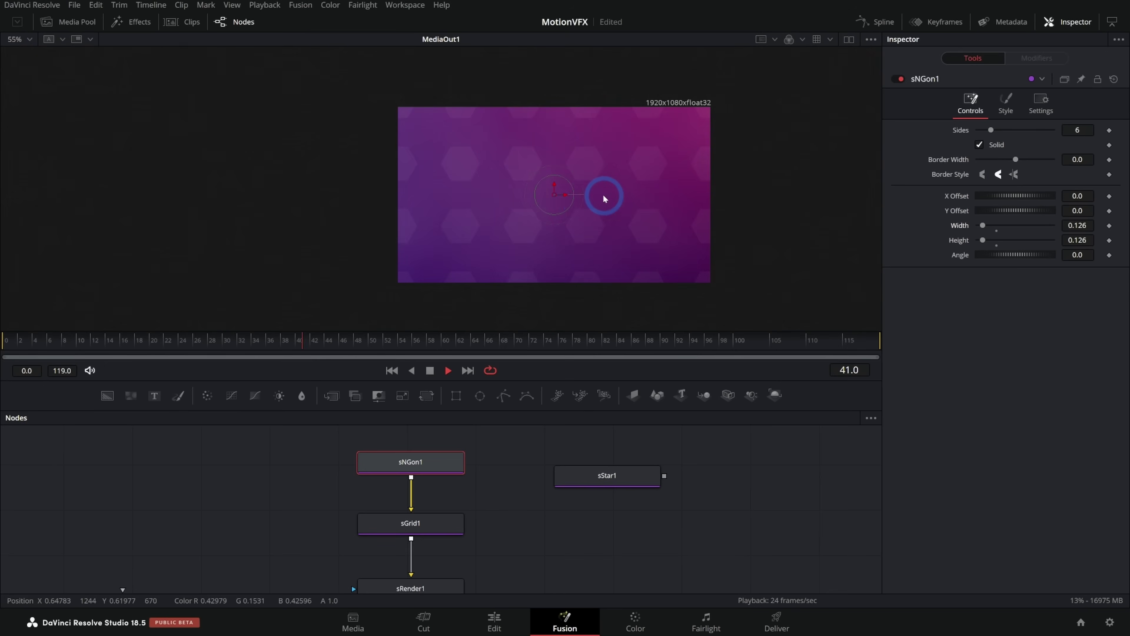
{"action": "left_click", "coordinate": [998, 276]}
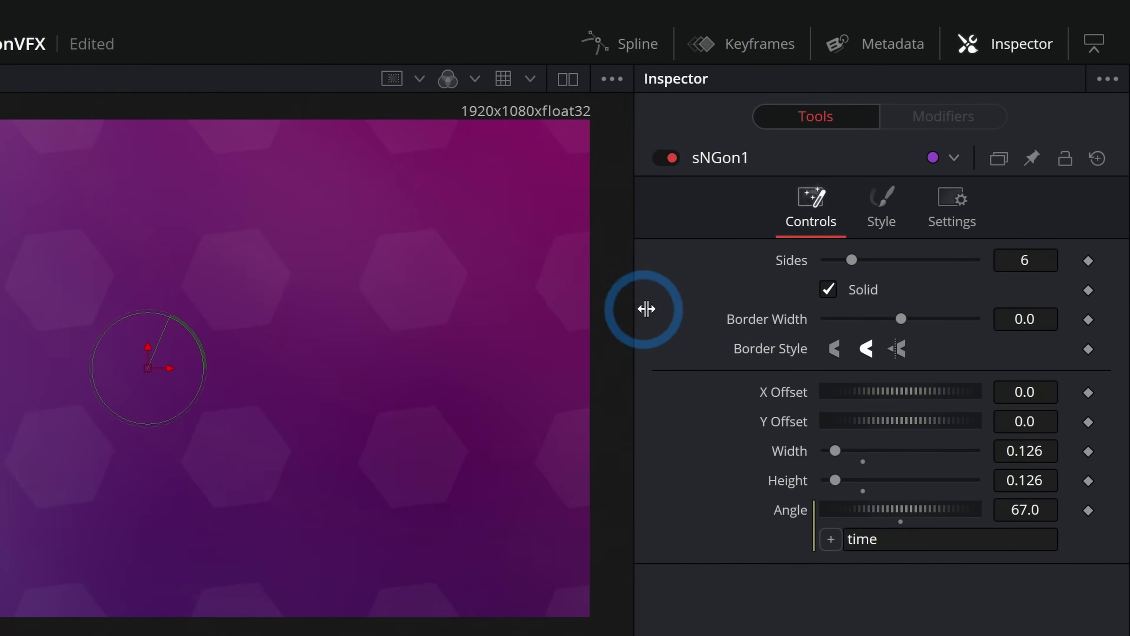
- Uncheck Solid on sNGon1 and set its Border Width to 0.006
{"action": "left_click", "coordinate": [825, 303]}
{"action": "left_click_drag", "start_coordinate": [882, 317], "coordinate": [901, 317]}
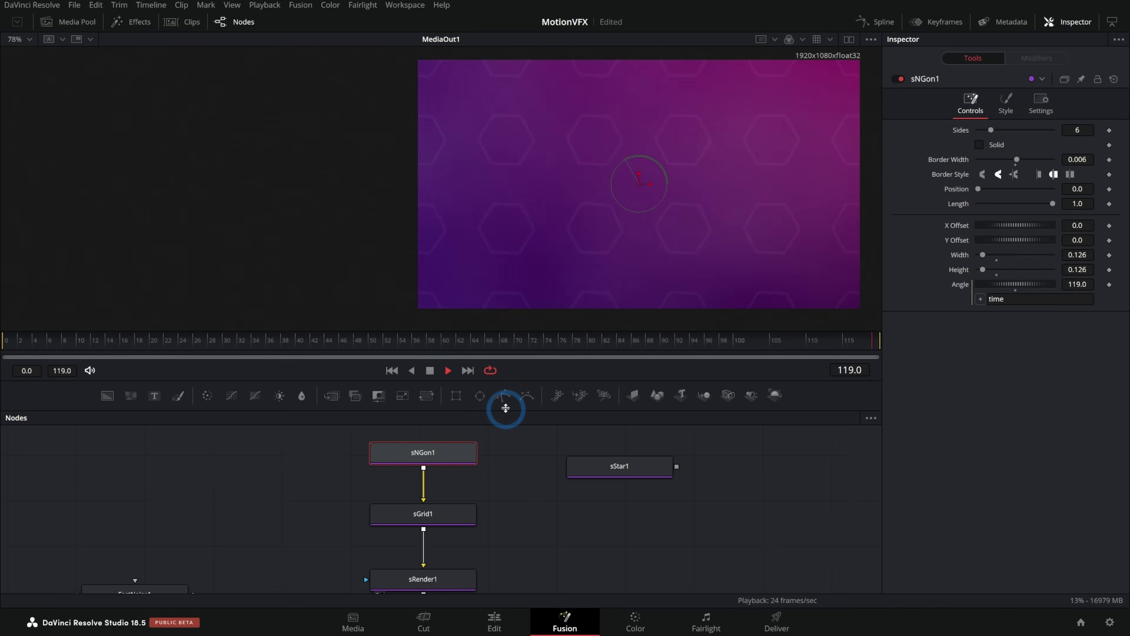
{"action": "left_click_drag", "start_coordinate": [507, 381], "coordinate": [512, 346]}
- Toggle sGrid1 off and back on to compare, then fit all nodes in view
{"action": "left_click", "coordinate": [537, 485]}
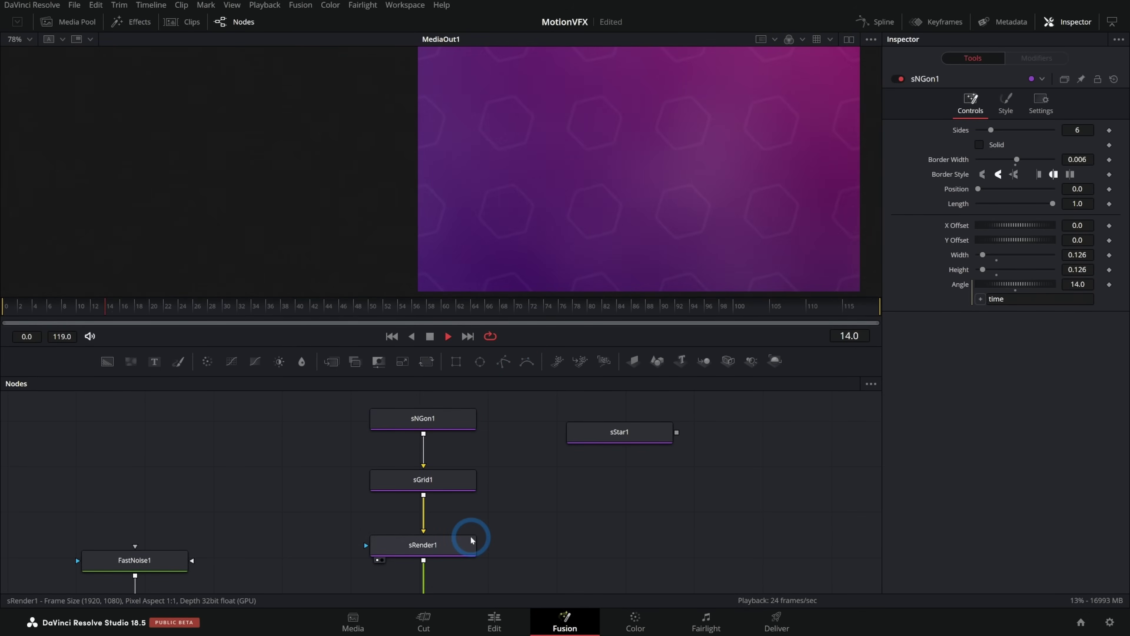
{"action": "left_click", "coordinate": [467, 480]}
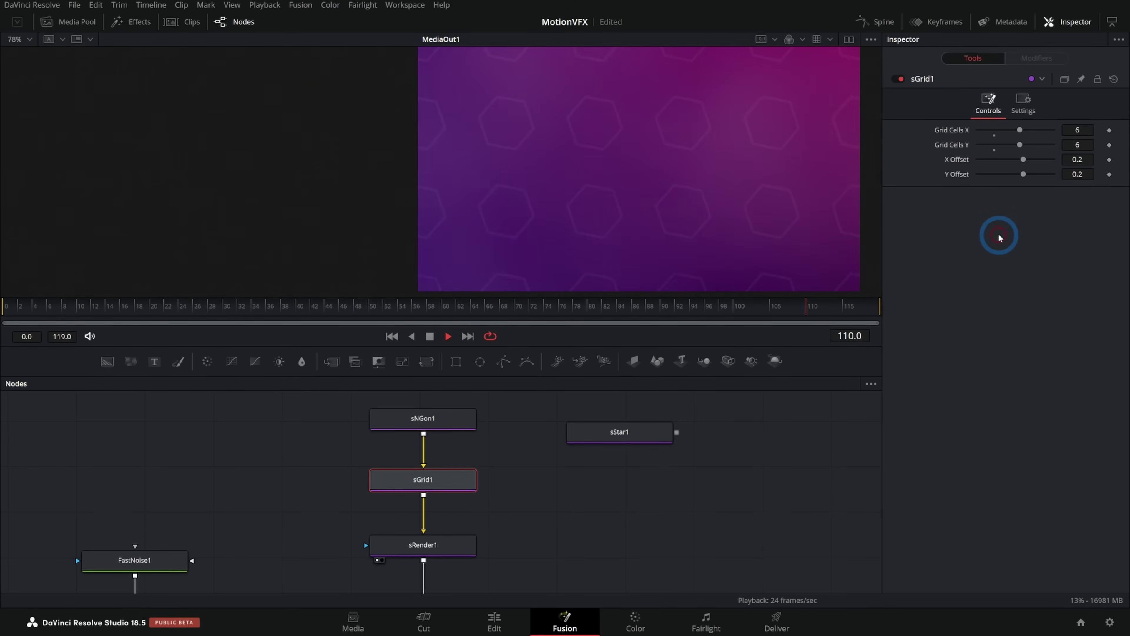
{"action": "left_click", "coordinate": [899, 79]}
{"action": "left_click", "coordinate": [897, 79]}
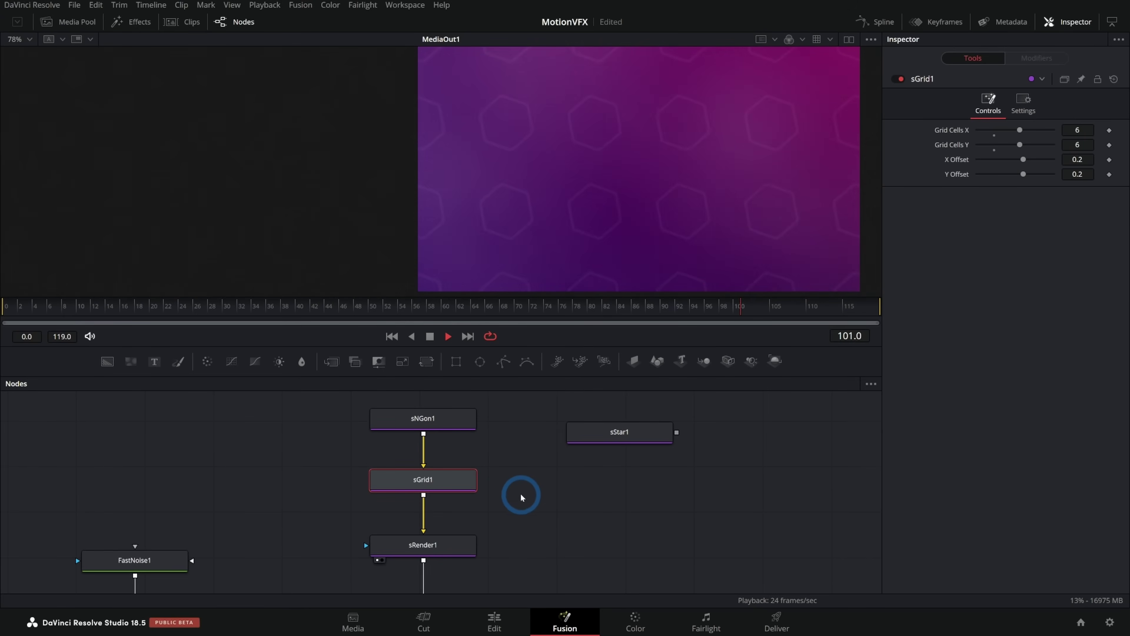
{"action": "key", "text": "ctrl+f"}
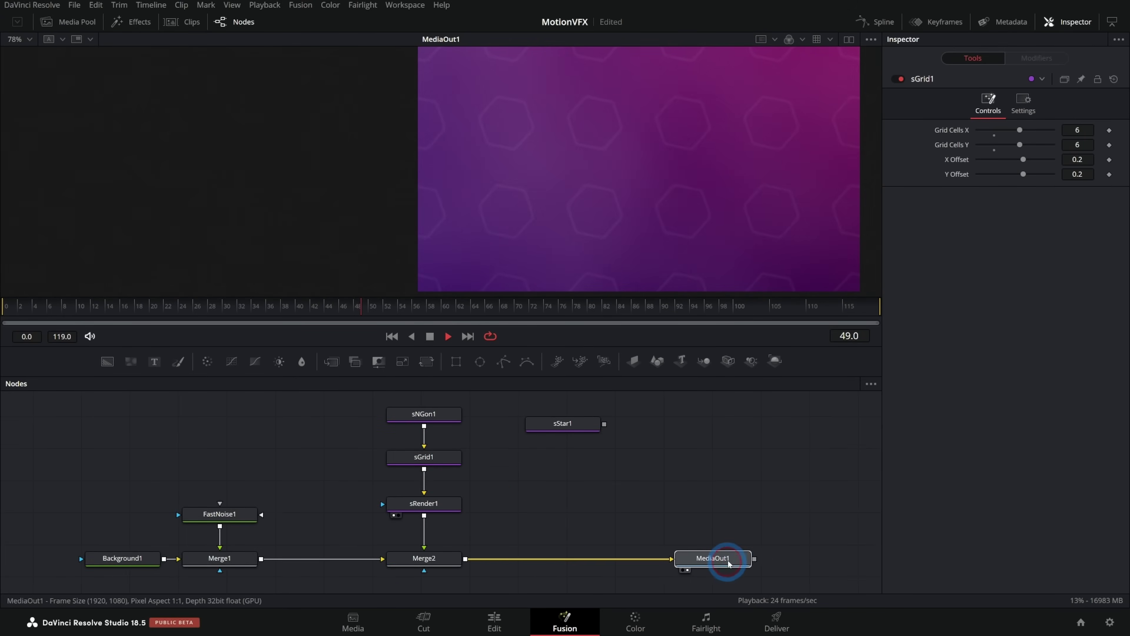
- Move MediaOut1 to the right and delete the unused sStar1 node
{"action": "left_click_drag", "start_coordinate": [706, 563], "coordinate": [783, 561]}
{"action": "left_click_drag", "start_coordinate": [651, 485], "coordinate": [574, 421]}
{"action": "key", "text": "Delete"}
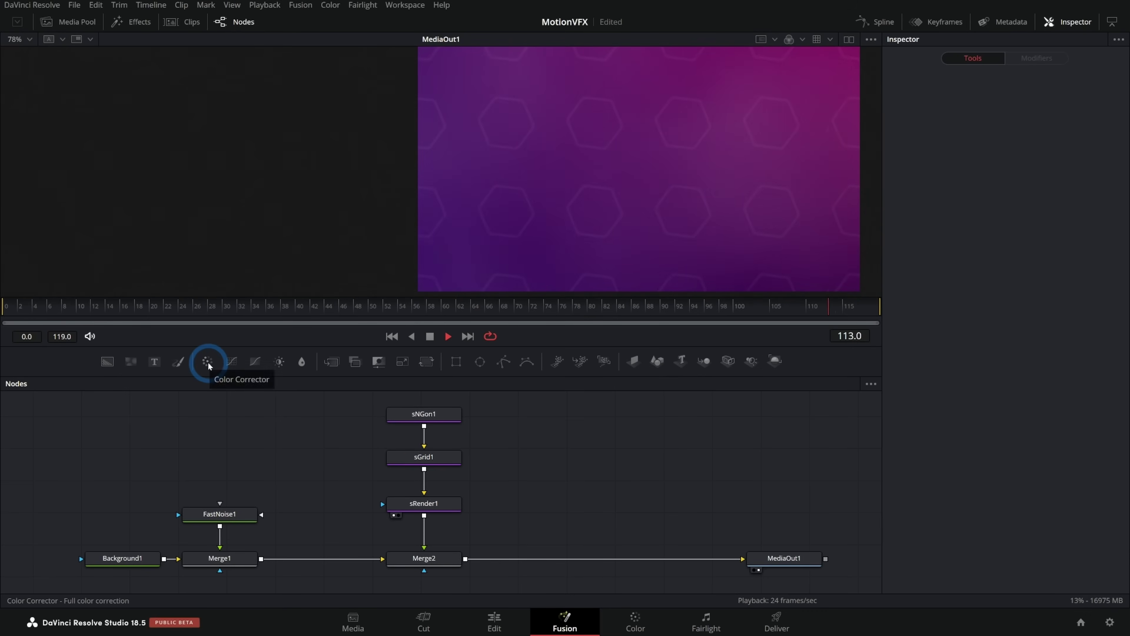
- Insert a Color Corrector before MediaOut1, lower its Gain, and mask it with a new Ellipse
{"action": "left_click_drag", "start_coordinate": [208, 365], "coordinate": [620, 558]}
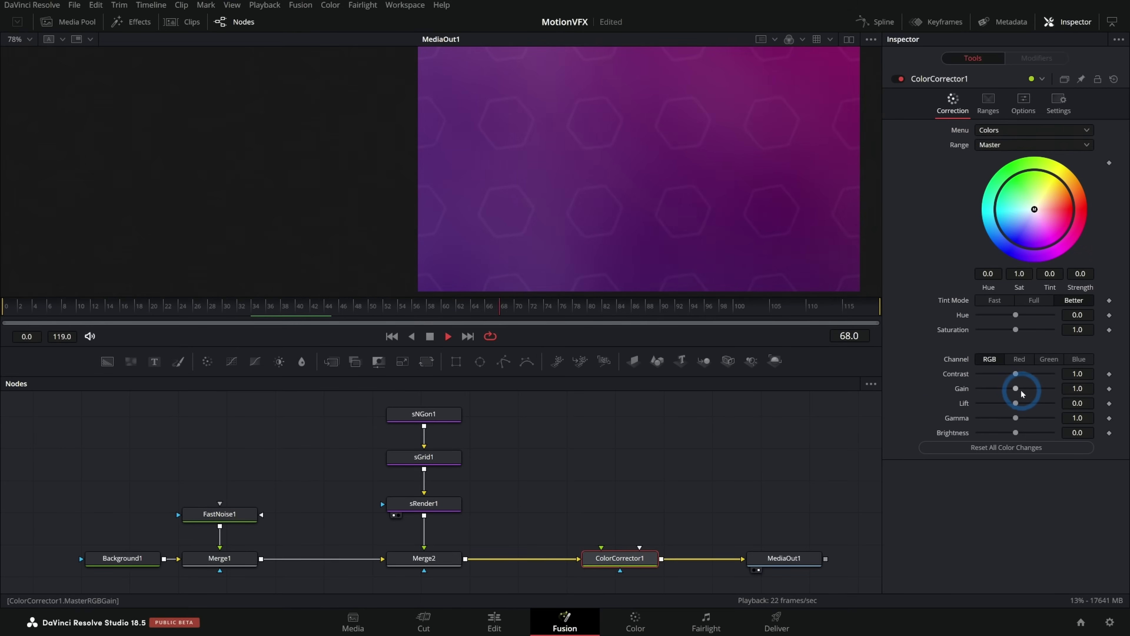
{"action": "left_click_drag", "start_coordinate": [1014, 391], "coordinate": [1011, 392]}
{"action": "left_click_drag", "start_coordinate": [486, 369], "coordinate": [557, 441]}
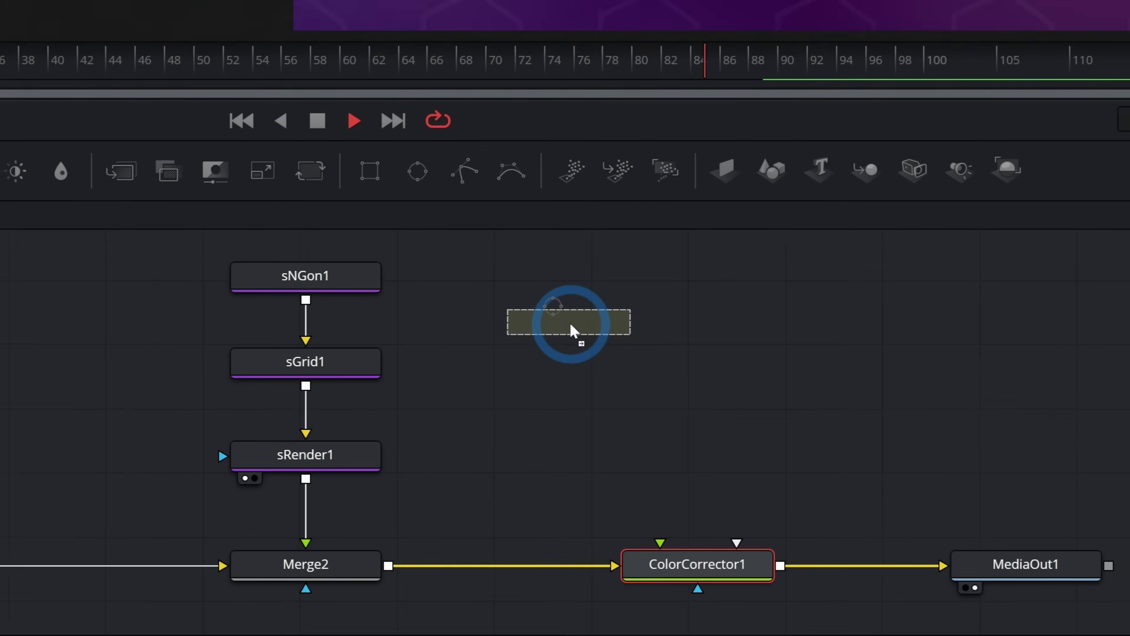
{"action": "left_click_drag", "start_coordinate": [573, 329], "coordinate": [699, 479]}
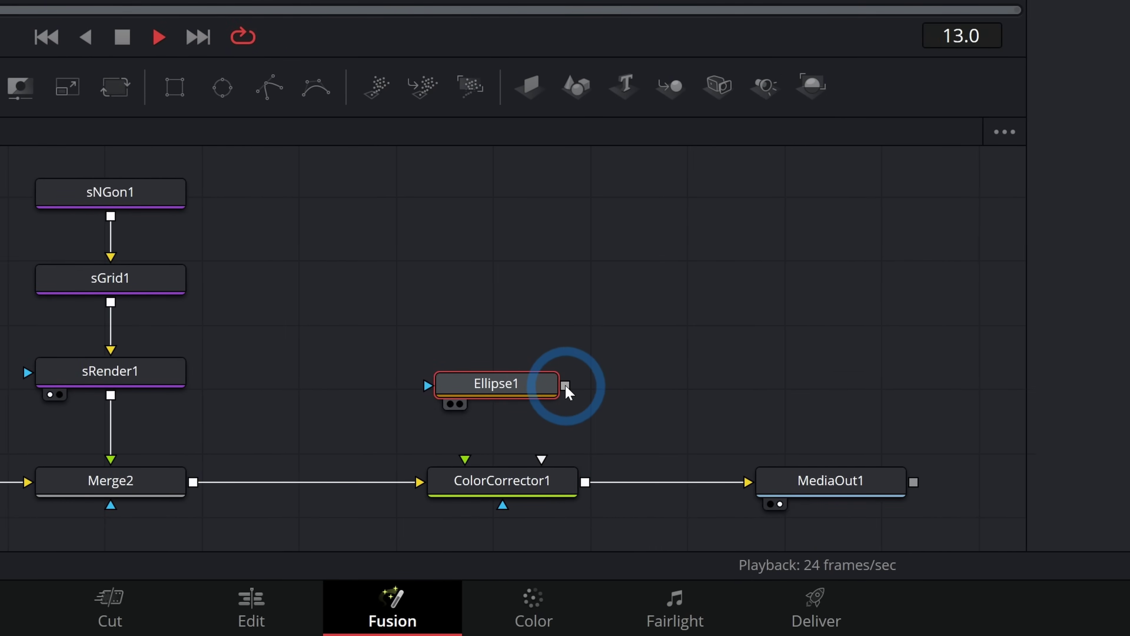
{"action": "left_click_drag", "start_coordinate": [567, 388], "coordinate": [505, 489]}
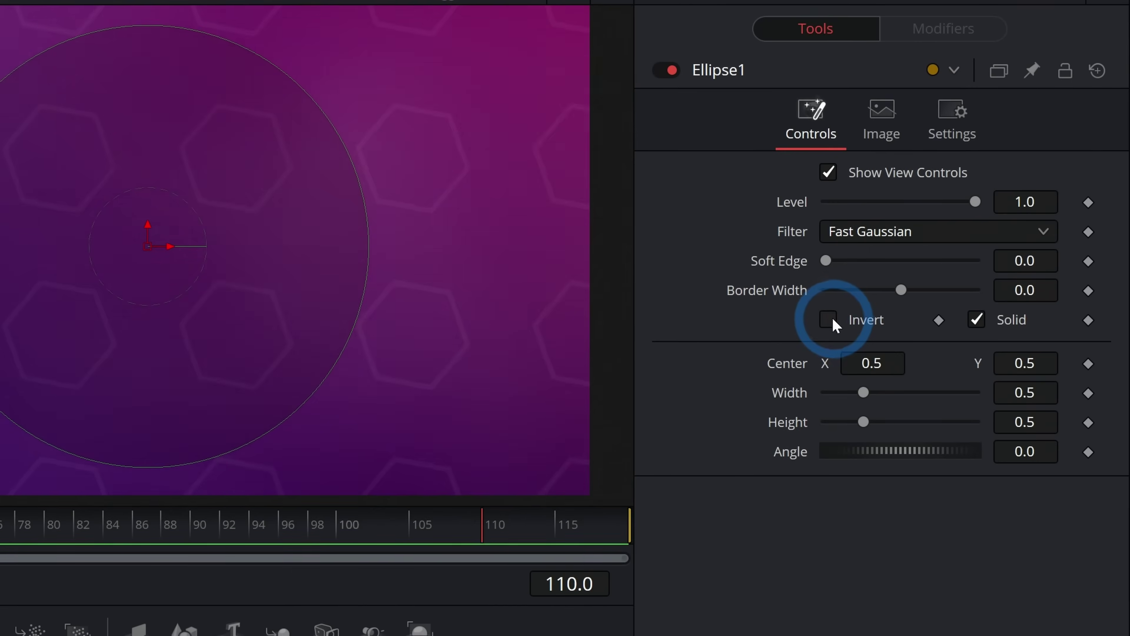
- Invert Ellipse1, widen it to about 0.99 and soften its edge to about 0.14
{"action": "left_click", "coordinate": [981, 204]}
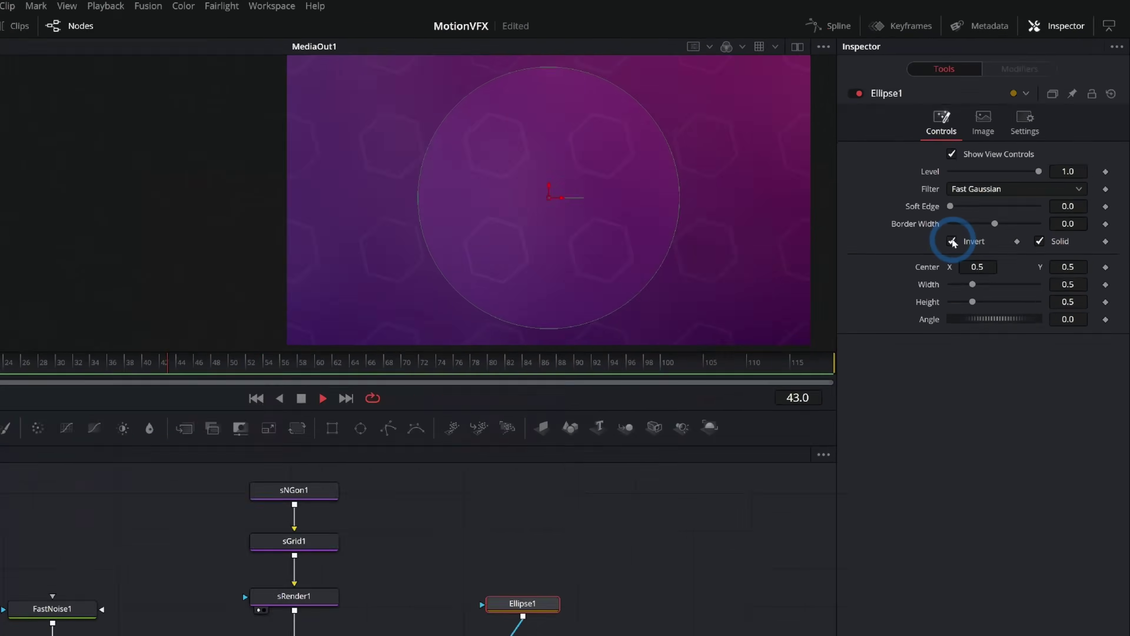
{"action": "left_click_drag", "start_coordinate": [750, 169], "coordinate": [927, 295]}
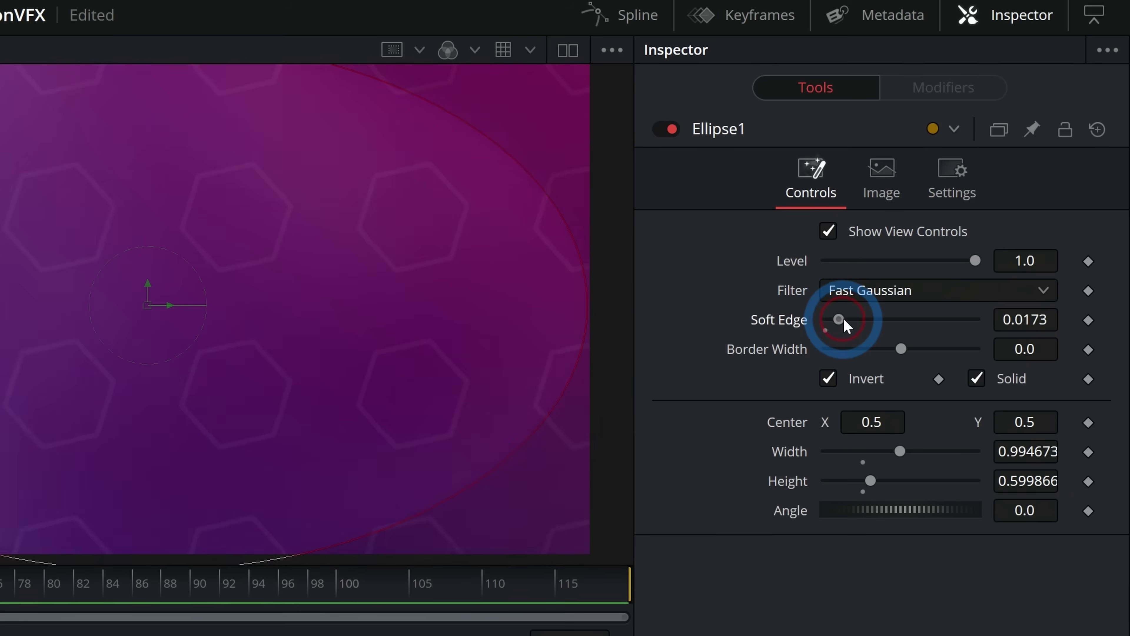
{"action": "left_click_drag", "start_coordinate": [843, 317], "coordinate": [937, 316]}
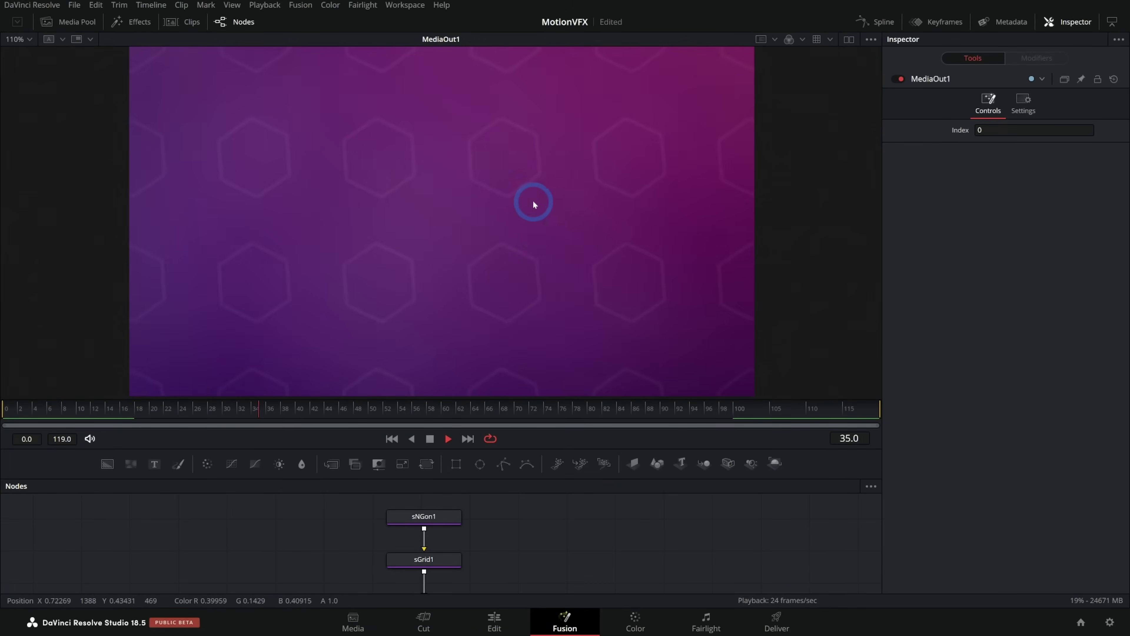
{"action": "left_click", "coordinate": [564, 371]}
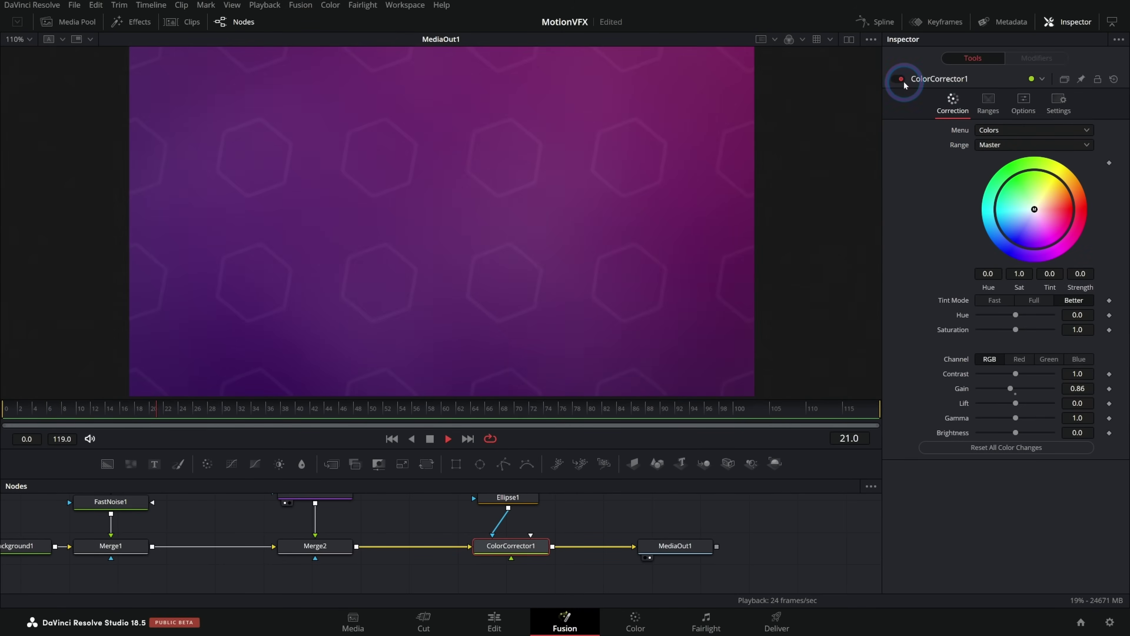
- Compare the colour correction on and off, then lower ColorCorrector1's Gain to 0.73
{"action": "left_click", "coordinate": [901, 79]}
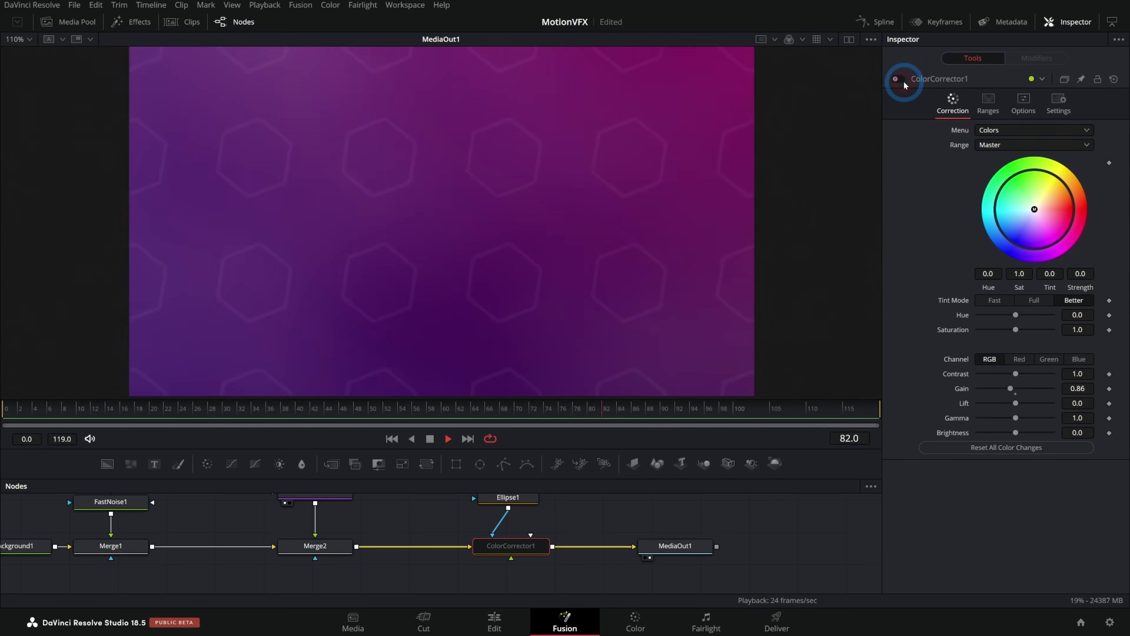
{"action": "left_click_drag", "start_coordinate": [1010, 388], "coordinate": [1009, 390]}
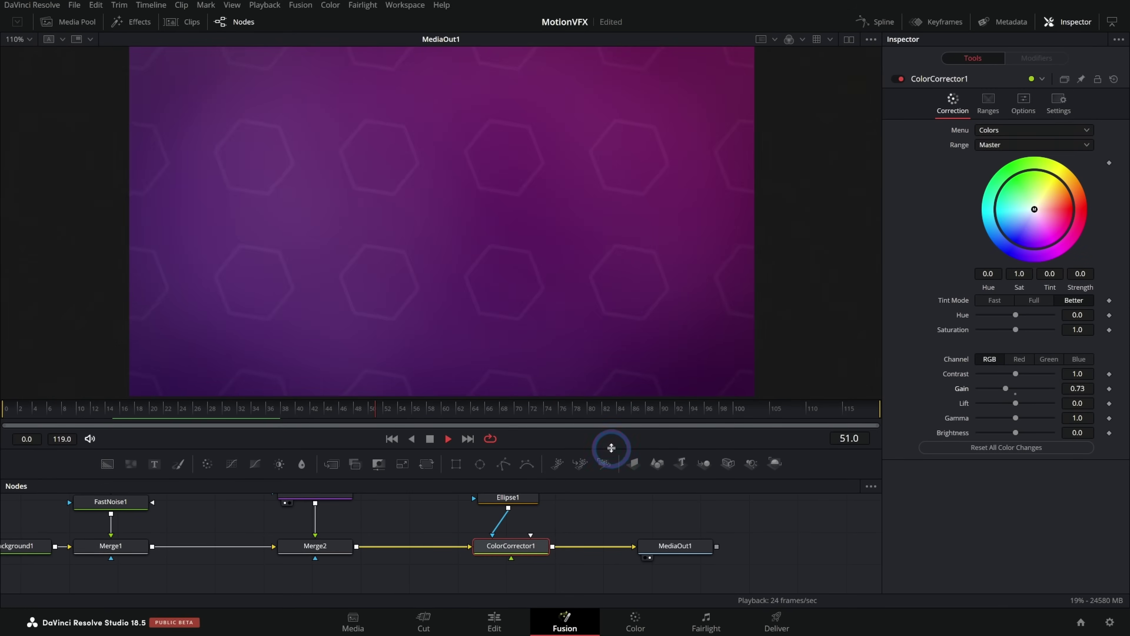
{"action": "left_click_drag", "start_coordinate": [607, 475], "coordinate": [604, 319]}
{"action": "left_click_drag", "start_coordinate": [603, 391], "coordinate": [563, 395]}
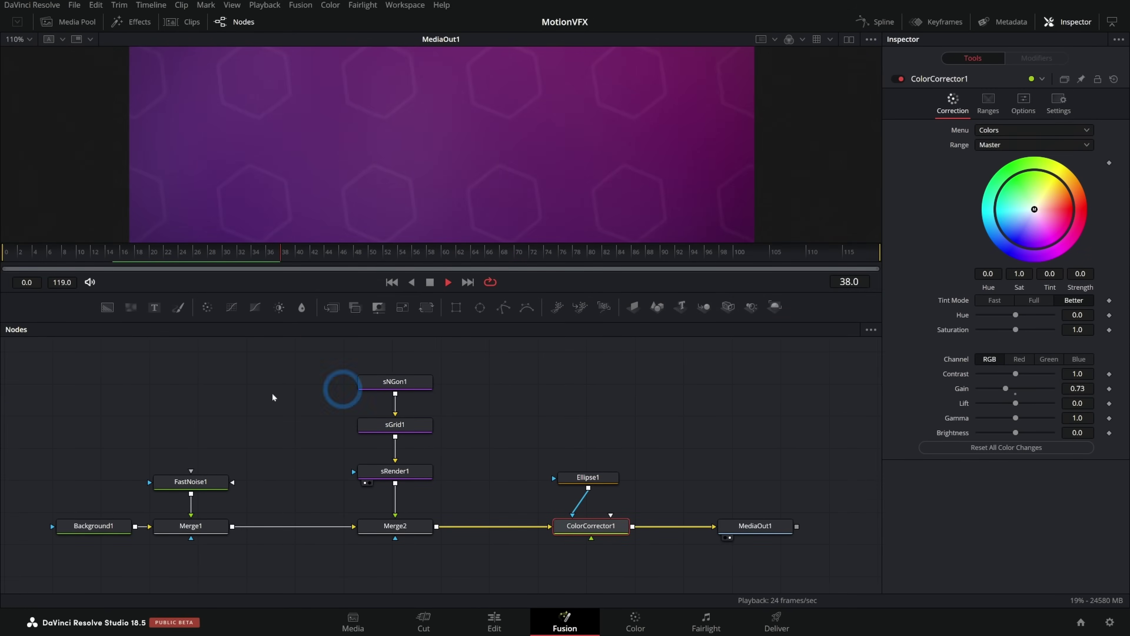
{"action": "left_click", "coordinate": [896, 79]}
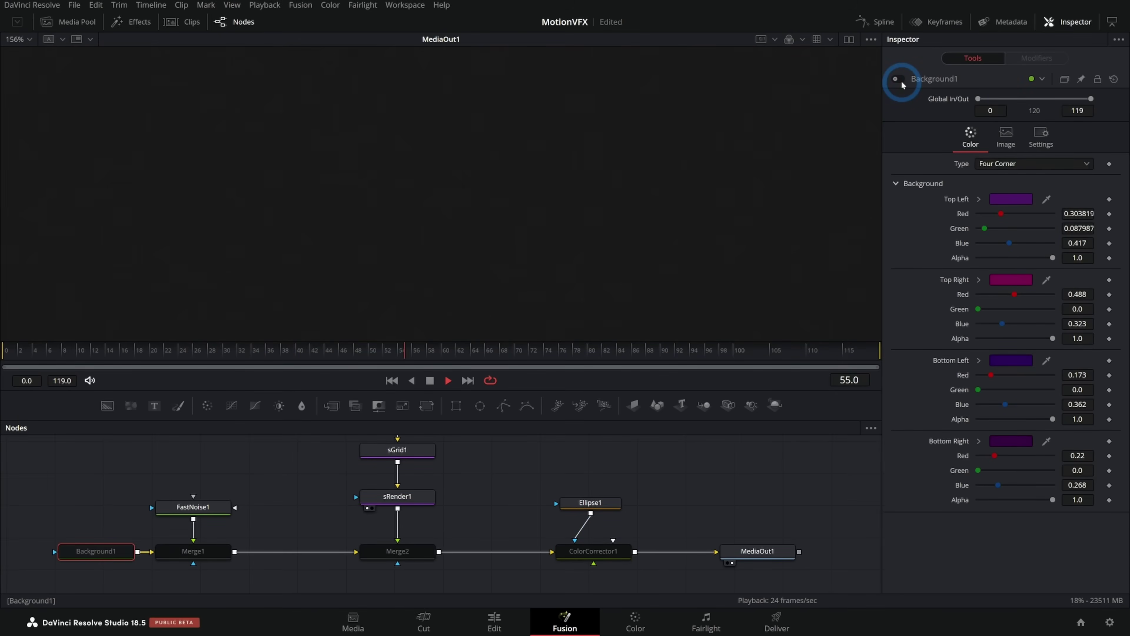
{"action": "left_click", "coordinate": [896, 79]}
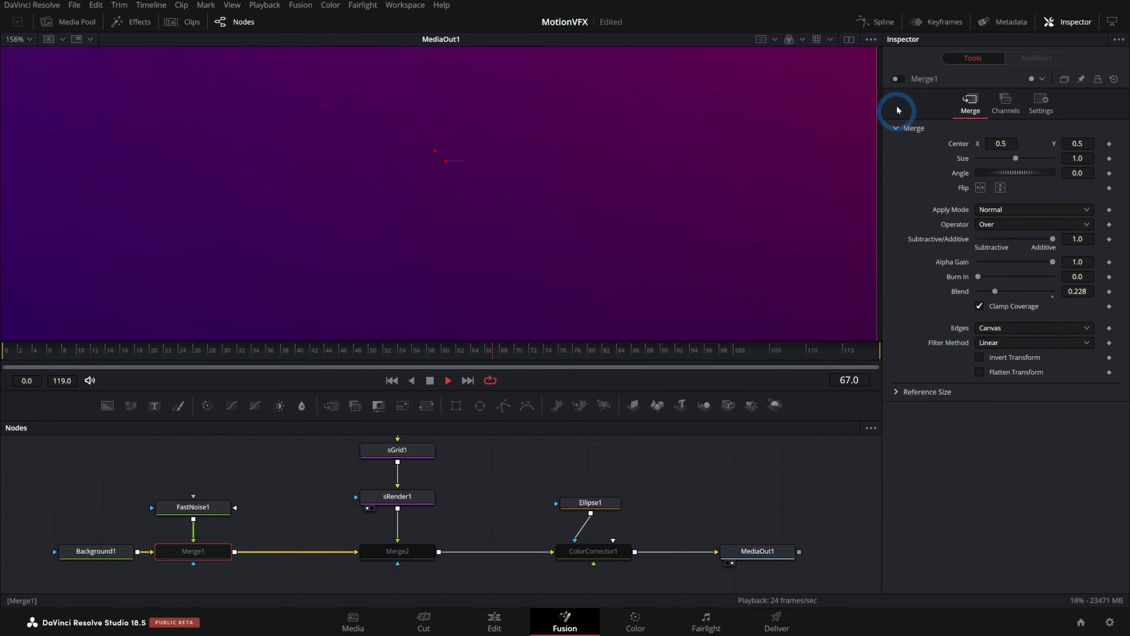
{"action": "left_click", "coordinate": [899, 79]}
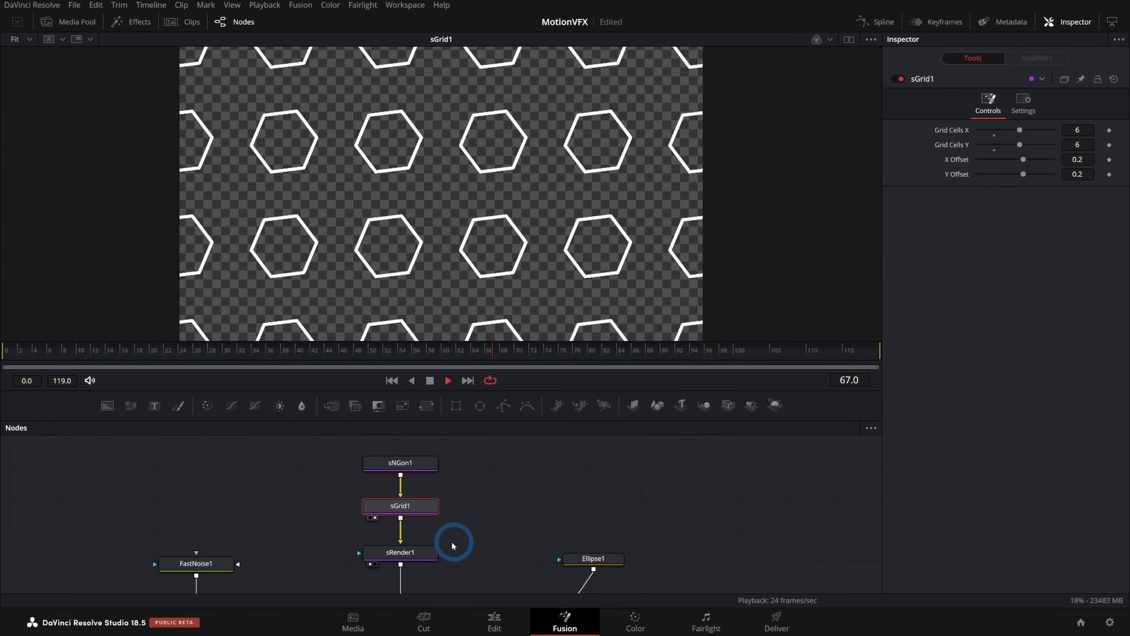
{"action": "left_click", "coordinate": [435, 552]}
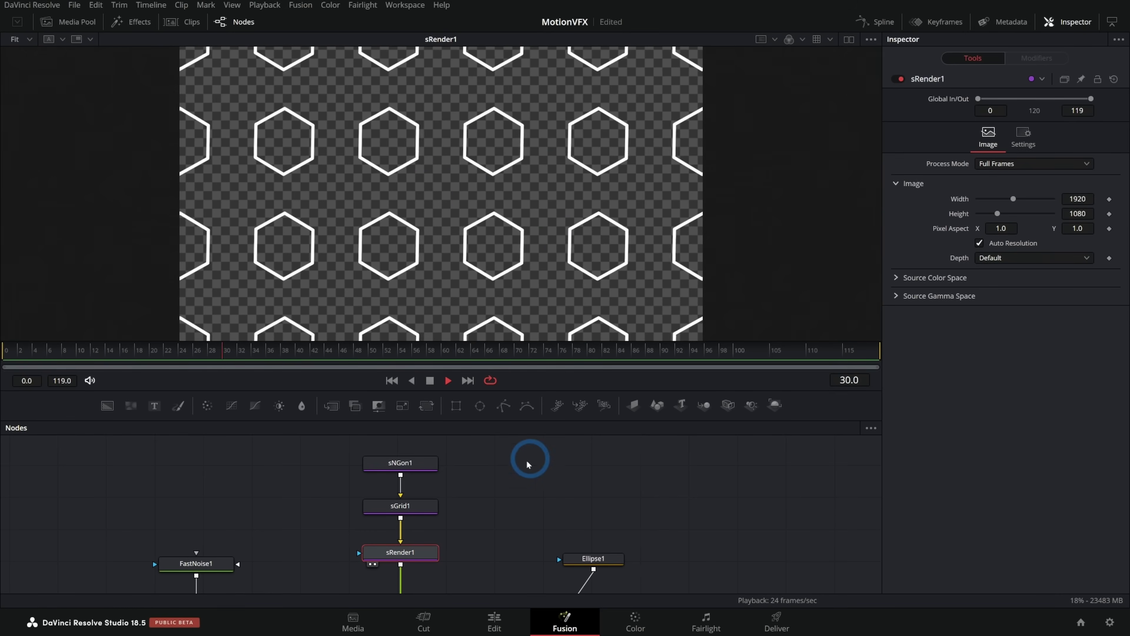
{"action": "scroll", "coordinate": [528, 464], "scroll_direction": "down", "scroll_amount": 3}
{"action": "left_click", "coordinate": [422, 558]}
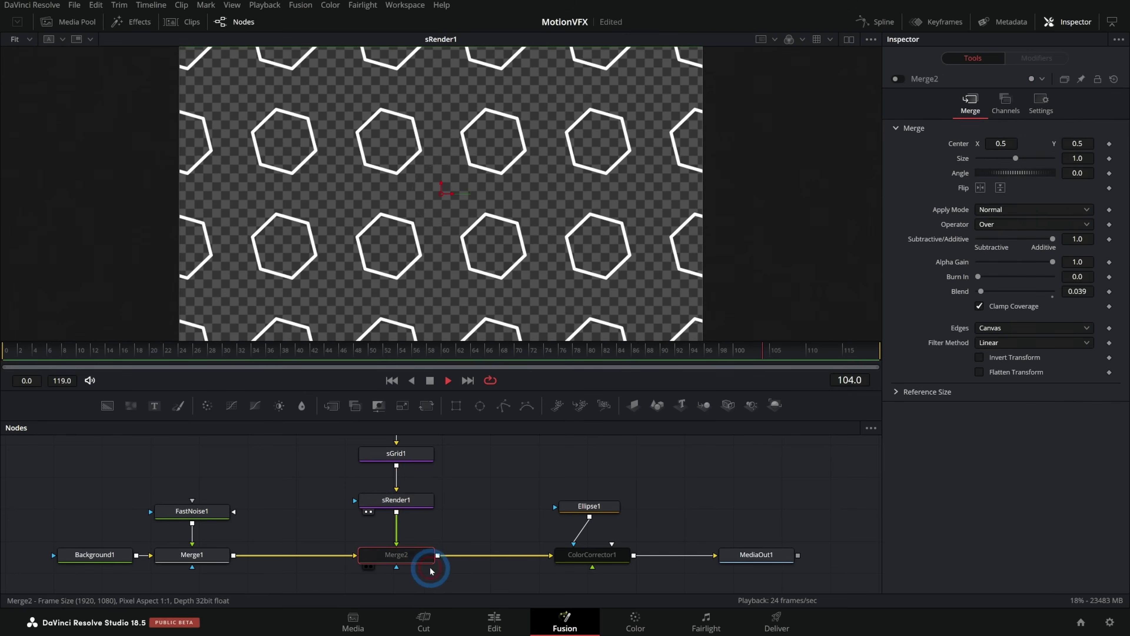
{"action": "key", "text": "1"}
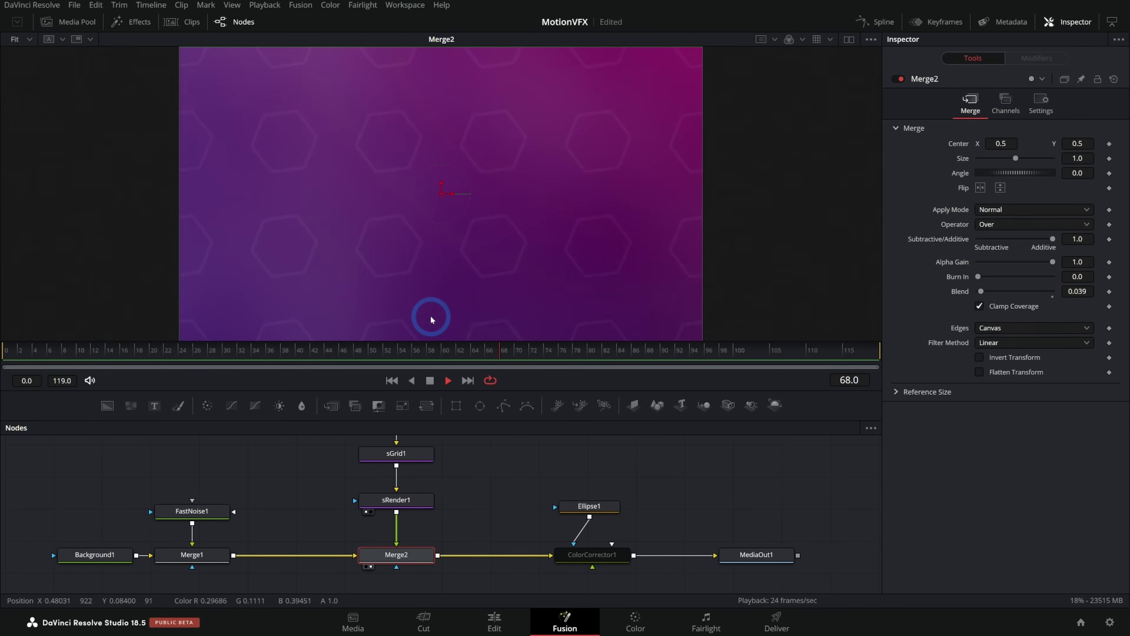
{"action": "left_click", "coordinate": [592, 554]}
{"action": "left_click", "coordinate": [566, 354]}
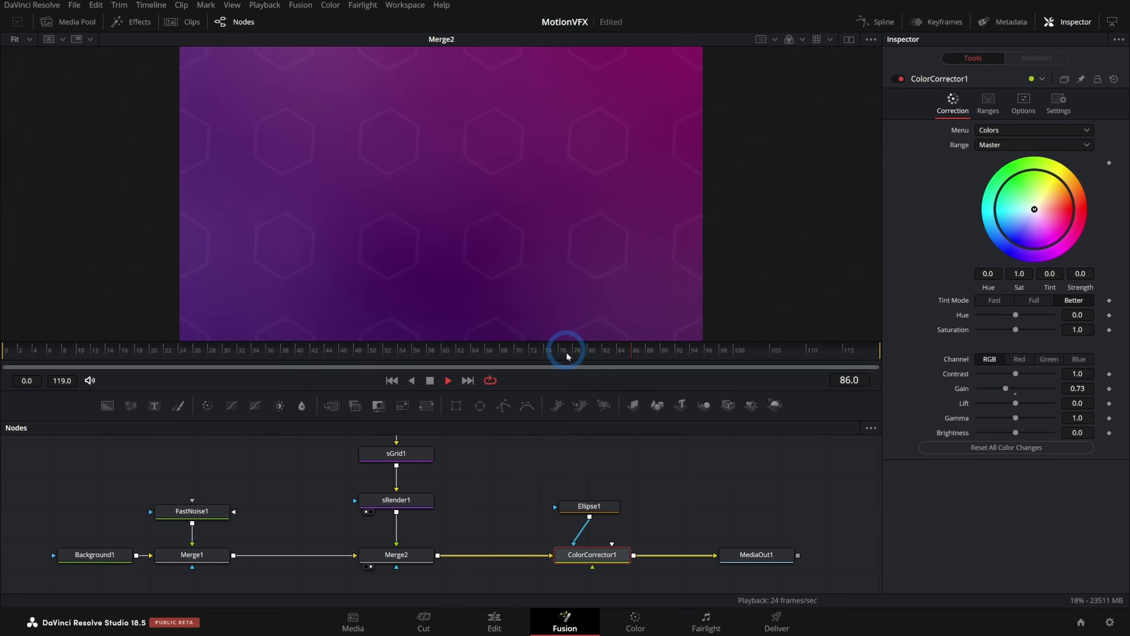
{"action": "key", "text": "1"}
{"action": "left_click", "coordinate": [514, 310]}
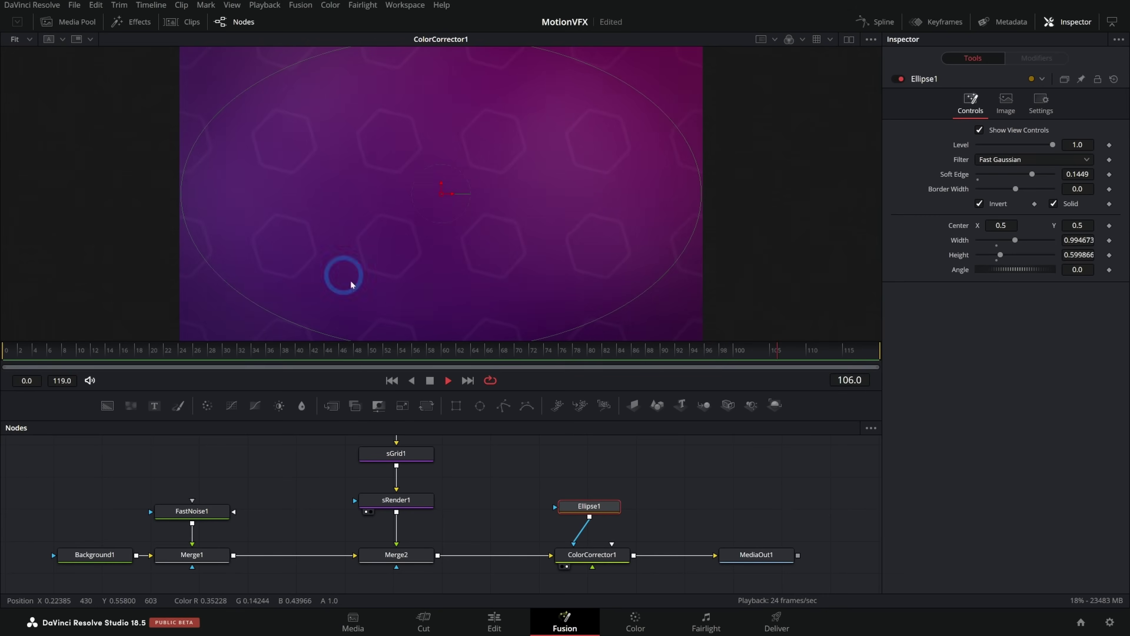
{"action": "left_click", "coordinate": [608, 543]}
{"action": "left_click", "coordinate": [896, 80]}
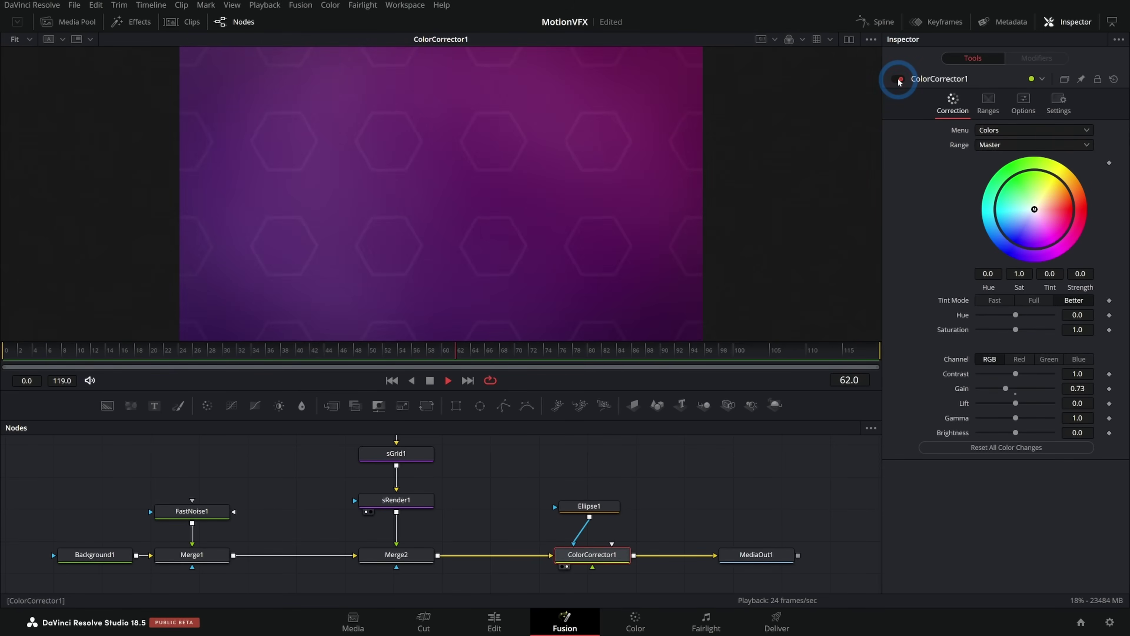
{"action": "left_click", "coordinate": [736, 516]}
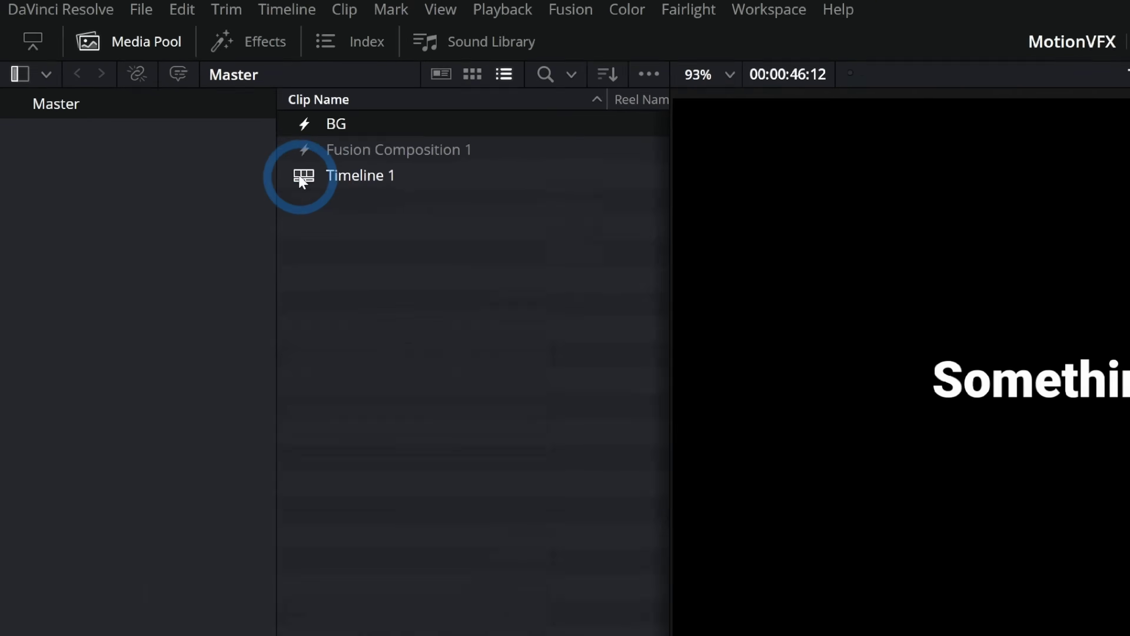
- Drop the BG composition onto Video 1 beneath the 'Something Important' title and preview it
{"action": "left_click", "coordinate": [304, 125]}
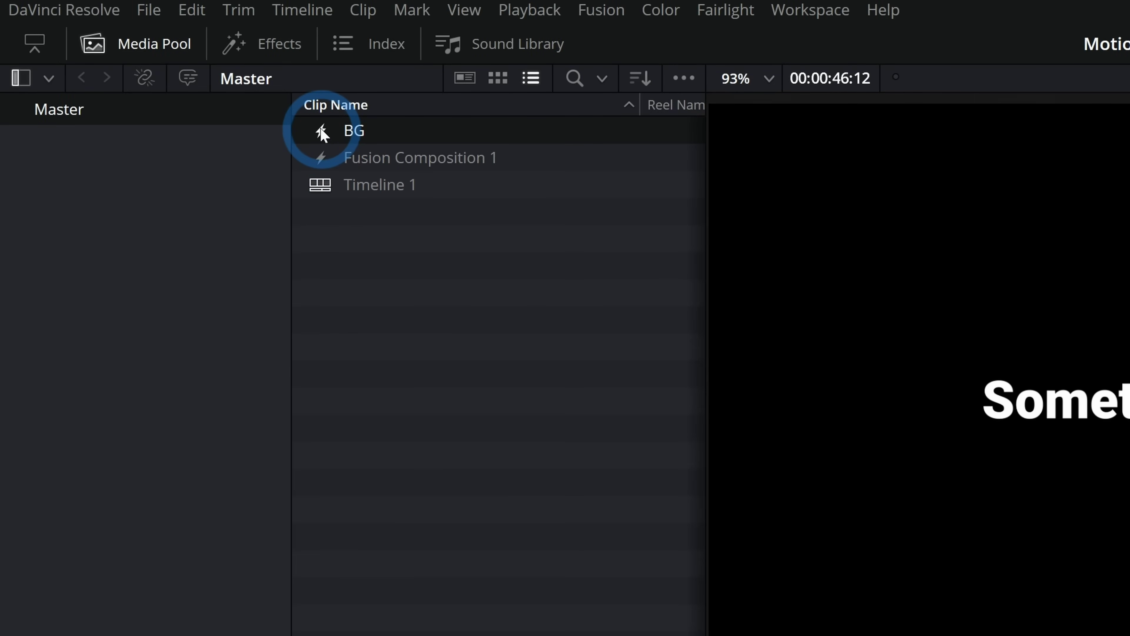
{"action": "left_click_drag", "start_coordinate": [322, 132], "coordinate": [830, 425]}
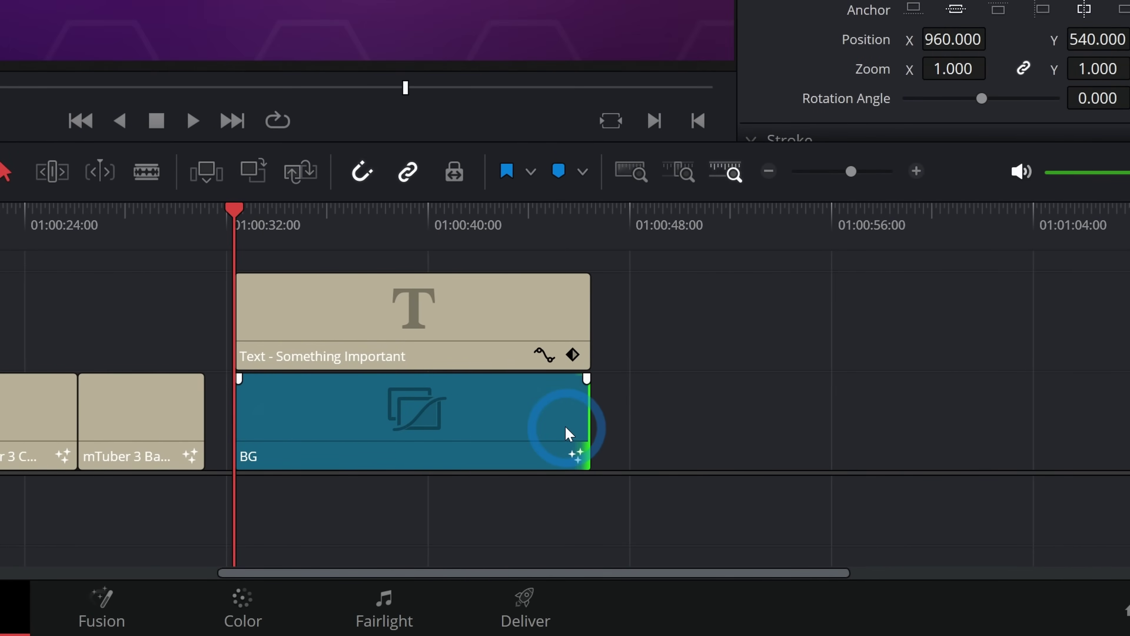
{"action": "key", "text": "space"}
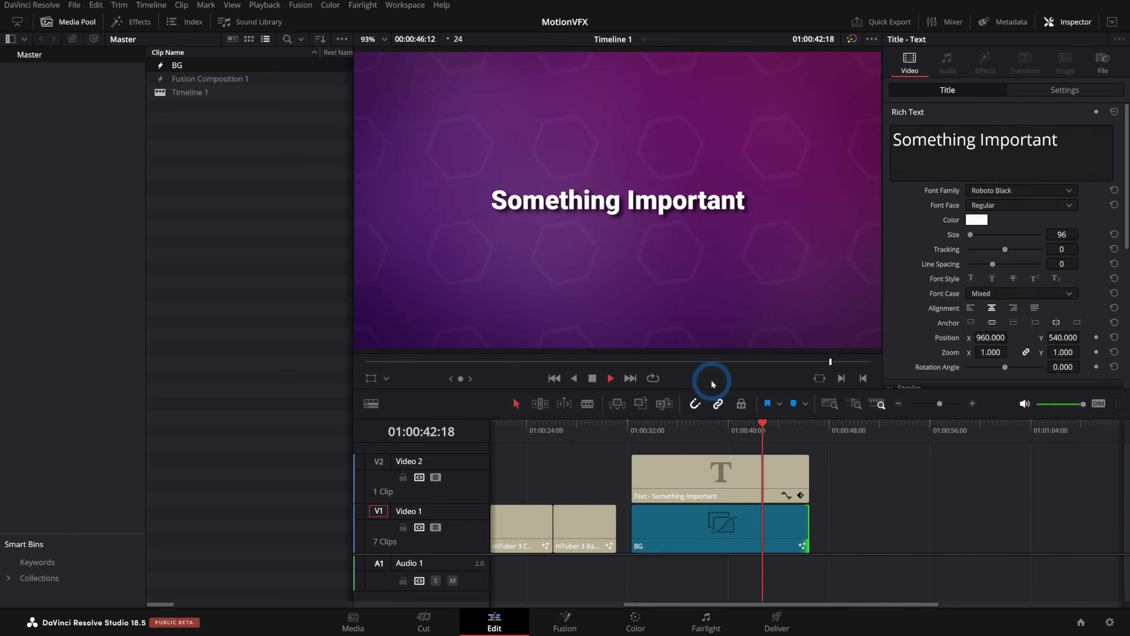
{"action": "key", "text": "space"}
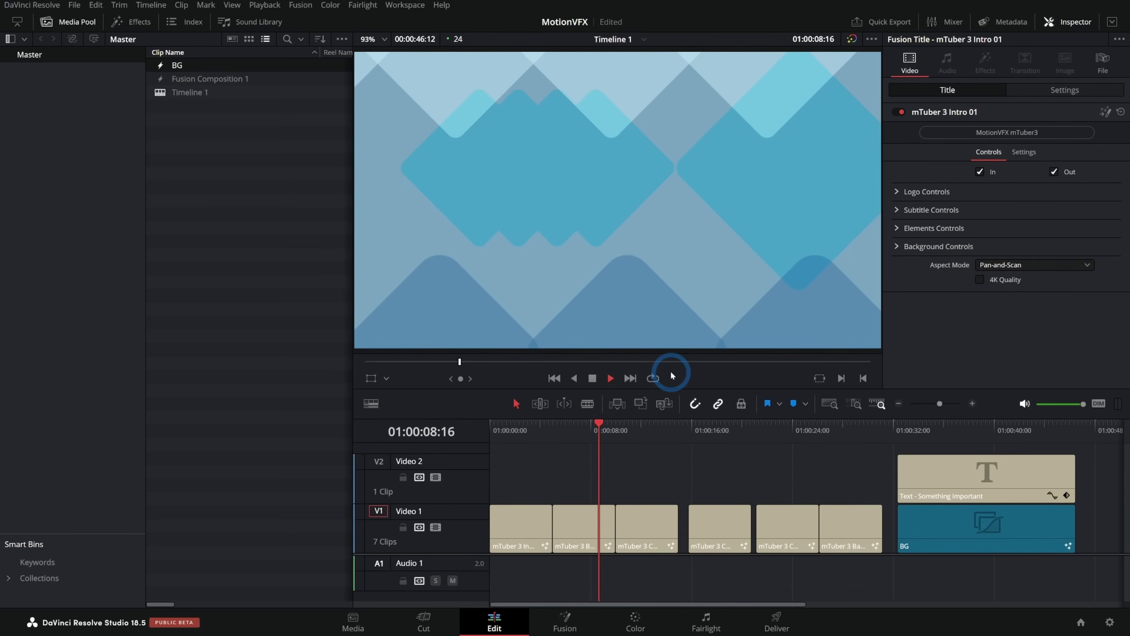
- Play the timeline from 01:00:05:00 to preview the mTuber 3 clips
{"action": "key", "text": "space"}
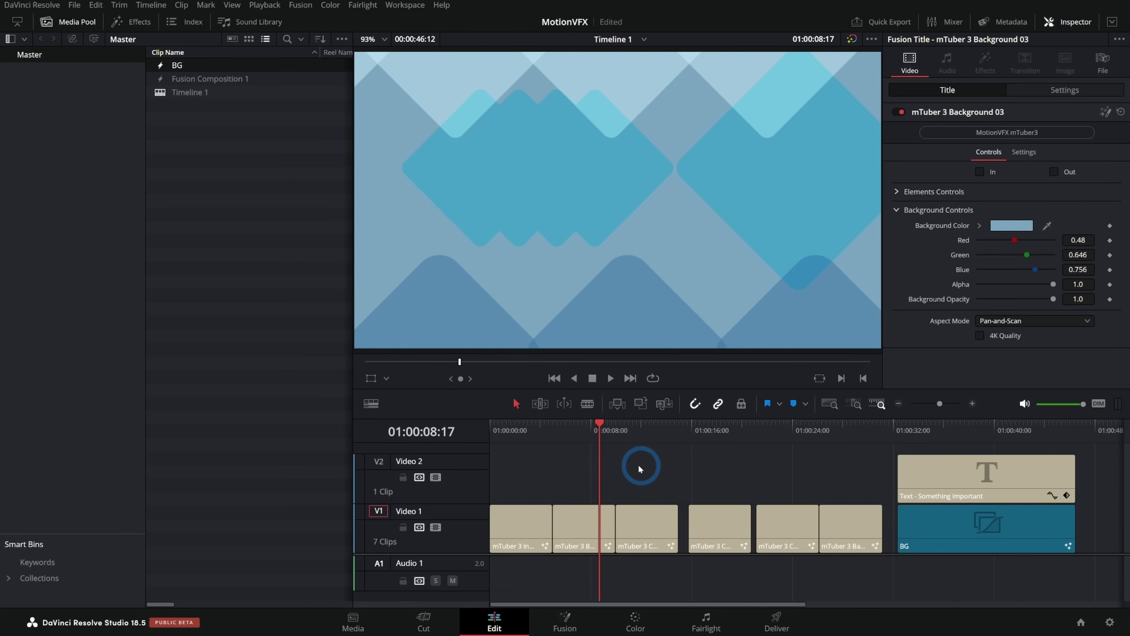
{"action": "left_click", "coordinate": [555, 430]}
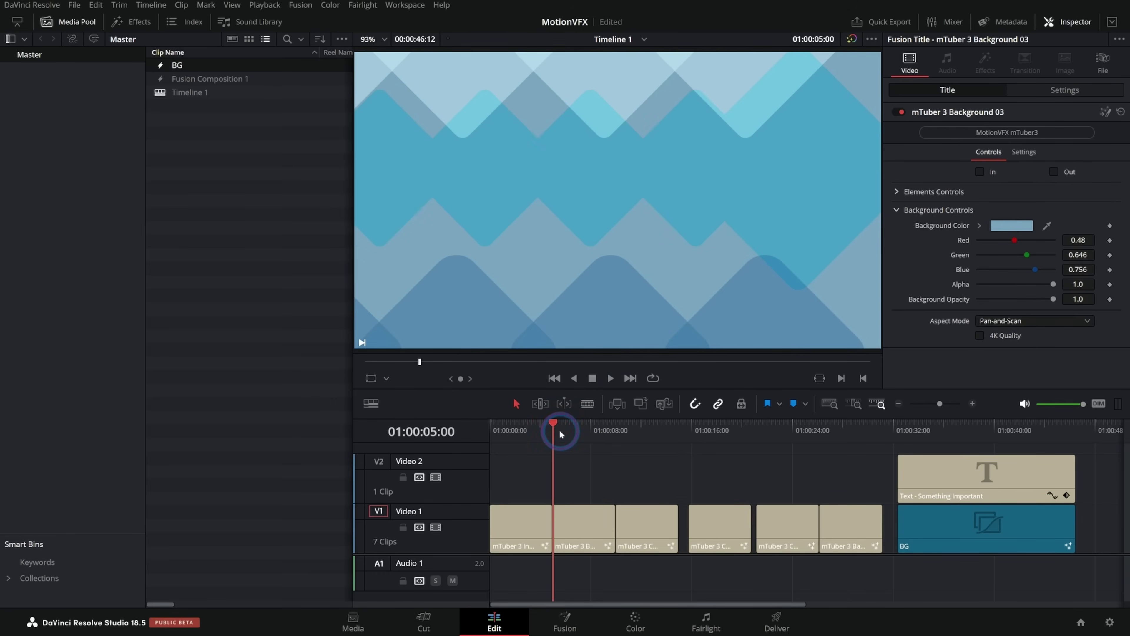
{"action": "key", "text": "space"}
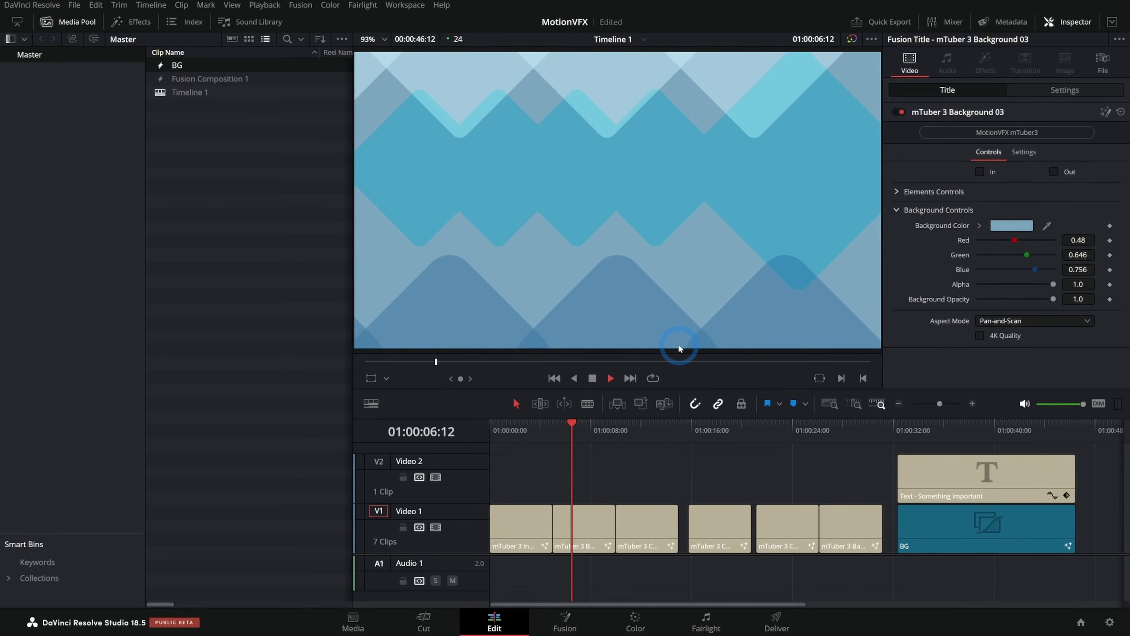